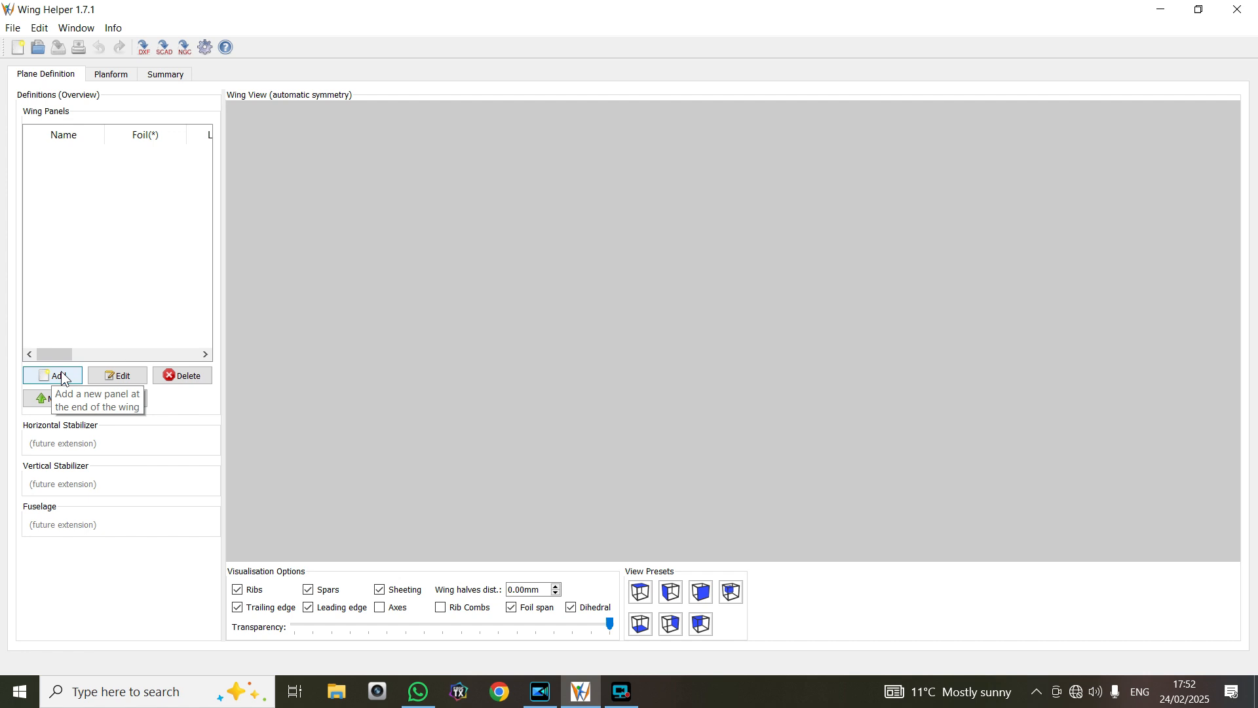
Add a new wing panel, enlarge its definition window, and name the panel "panther"
left_click(63, 378)
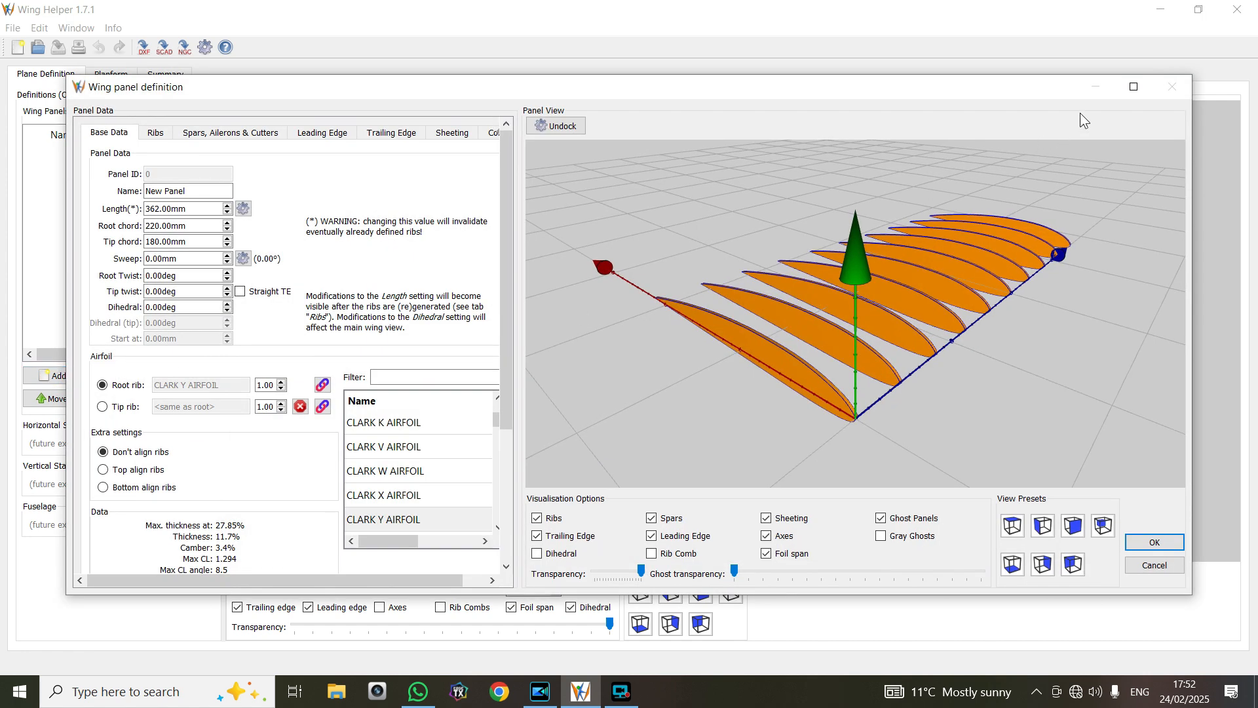
left_click(1138, 92)
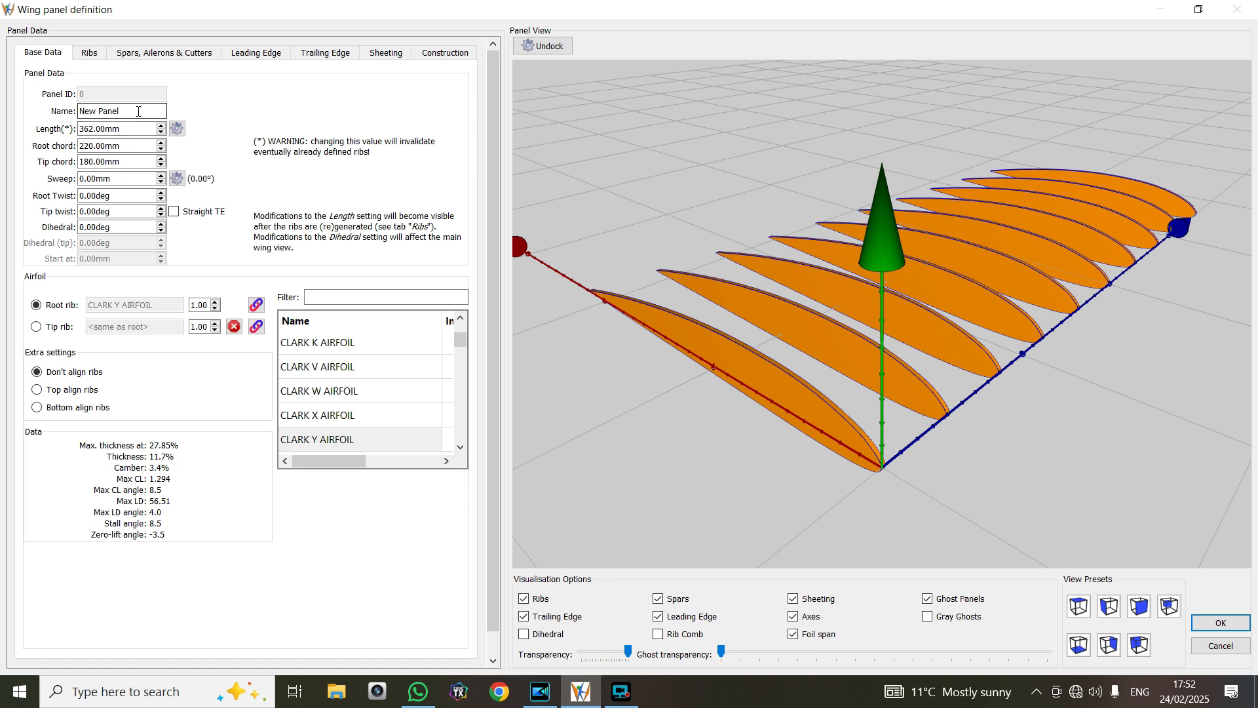
key("BackSpace")
key("BackSpace")
key("BackSpace")
key("BackSpace")
key("BackSpace")
key("BackSpace")
key("BackSpace")
key("BackSpace")
type("panther")
Set the panther panel's length to 400 mm
left_click(161, 126)
left_click(161, 125)
left_click(161, 125)
left_click(161, 125)
left_click(162, 125)
left_click(161, 126)
left_click(161, 125)
left_click(161, 125)
left_click(161, 125)
left_click(161, 125)
left_click(161, 125)
left_click(161, 126)
left_click(161, 125)
left_click(161, 125)
left_click(161, 125)
left_click(161, 125)
left_click(161, 125)
left_click(161, 125)
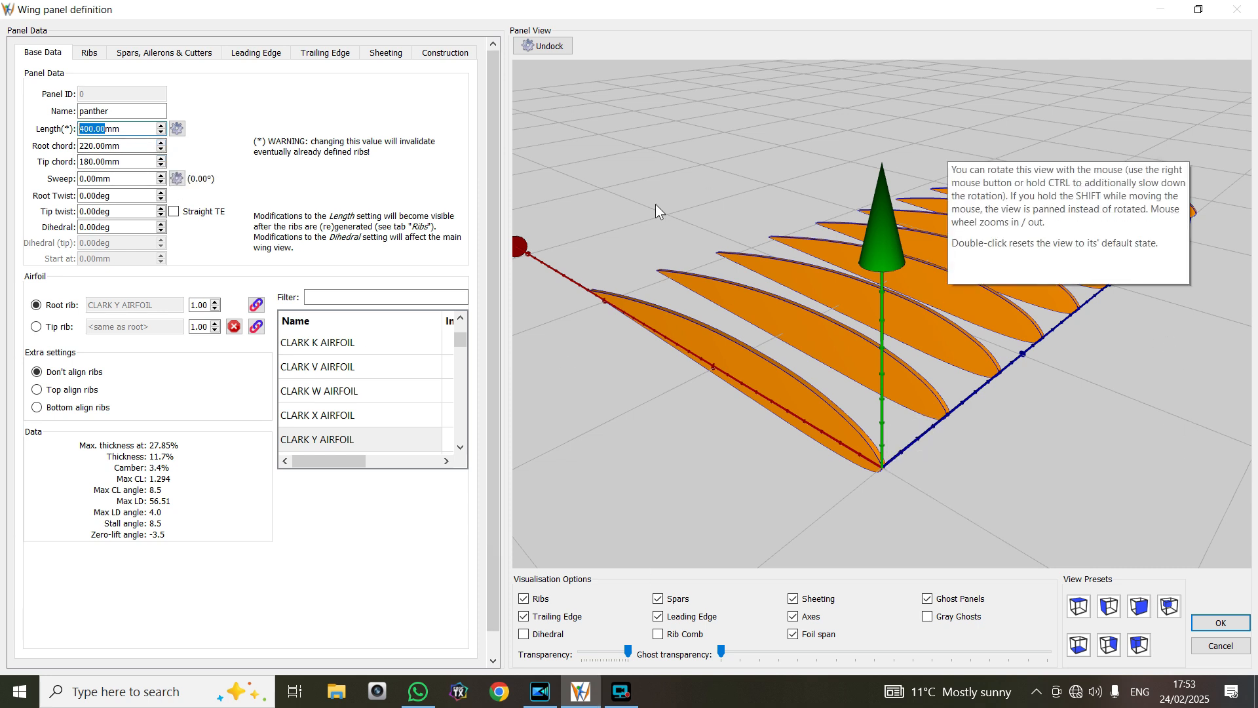
Set the panther panel's root chord to 250 mm
left_click(161, 143)
left_click(161, 143)
left_click(162, 143)
left_click(161, 143)
left_click(162, 144)
left_click(162, 144)
left_click(162, 144)
left_click(162, 143)
left_click(161, 144)
left_click(162, 144)
left_click(162, 143)
left_click(162, 143)
left_click(162, 144)
left_click(162, 143)
left_click(162, 144)
left_click(162, 143)
left_click(161, 144)
left_click(162, 144)
left_click(162, 143)
left_click(162, 144)
left_click(162, 144)
left_click(162, 143)
left_click(161, 143)
left_click(162, 144)
left_click(161, 144)
left_click(162, 143)
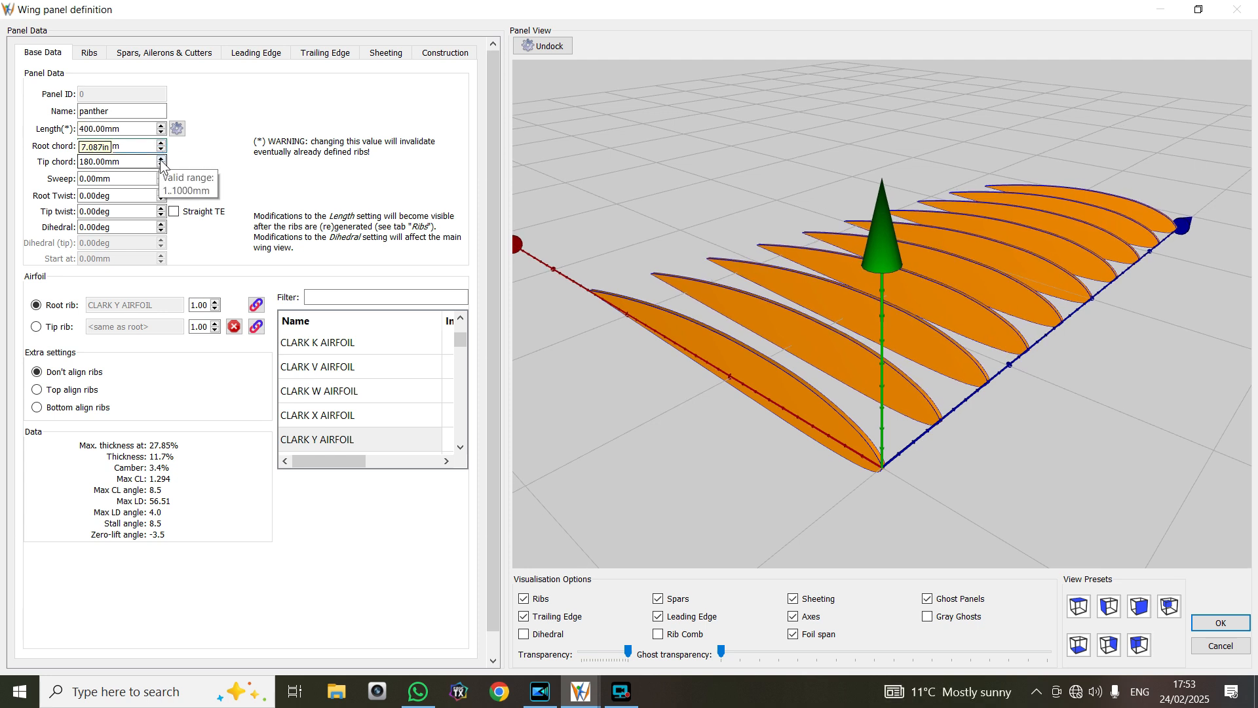
Set the panel's tip chord to 160 mm and regenerate its ribs for the new dimensions
left_click(161, 165)
left_click(161, 165)
left_click(161, 165)
left_click(161, 165)
left_click(162, 165)
left_click(161, 165)
left_click(161, 165)
left_click(161, 165)
left_click(161, 165)
left_click(162, 165)
left_click(161, 165)
left_click(161, 165)
left_click(161, 165)
left_click(161, 165)
double_click(161, 165)
left_click(161, 165)
left_click(161, 165)
left_click(161, 165)
left_click(161, 165)
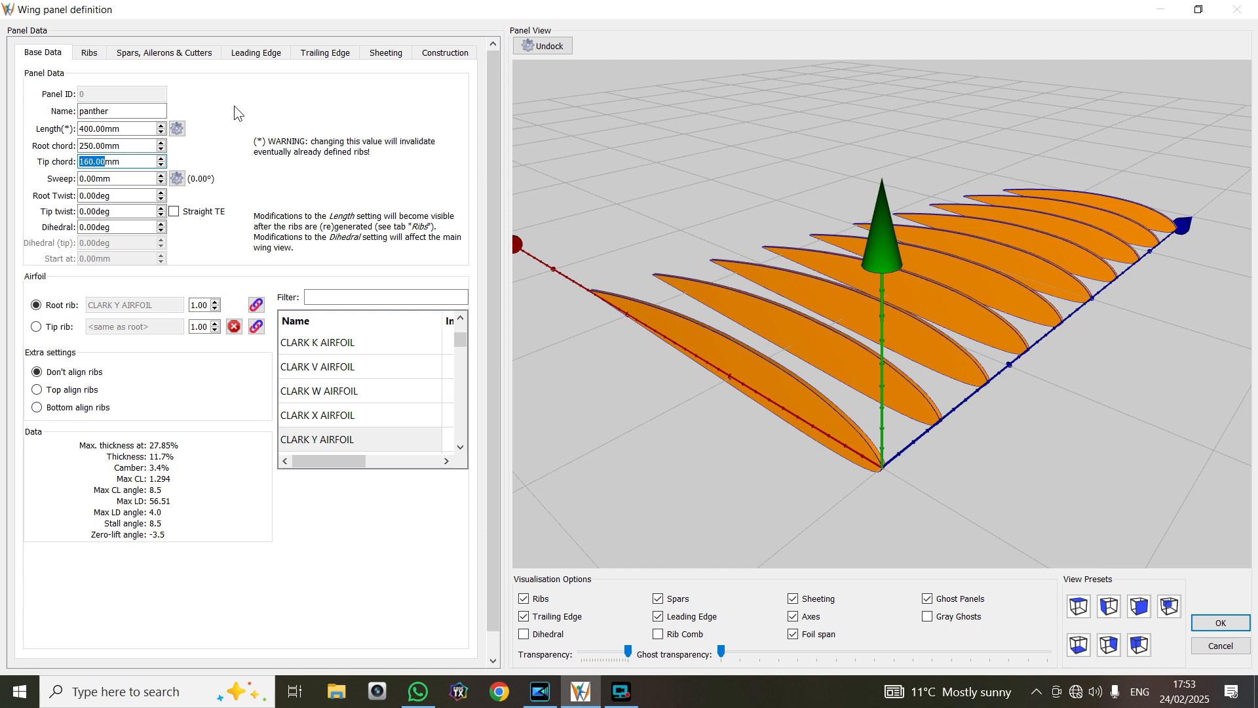
left_click(89, 54)
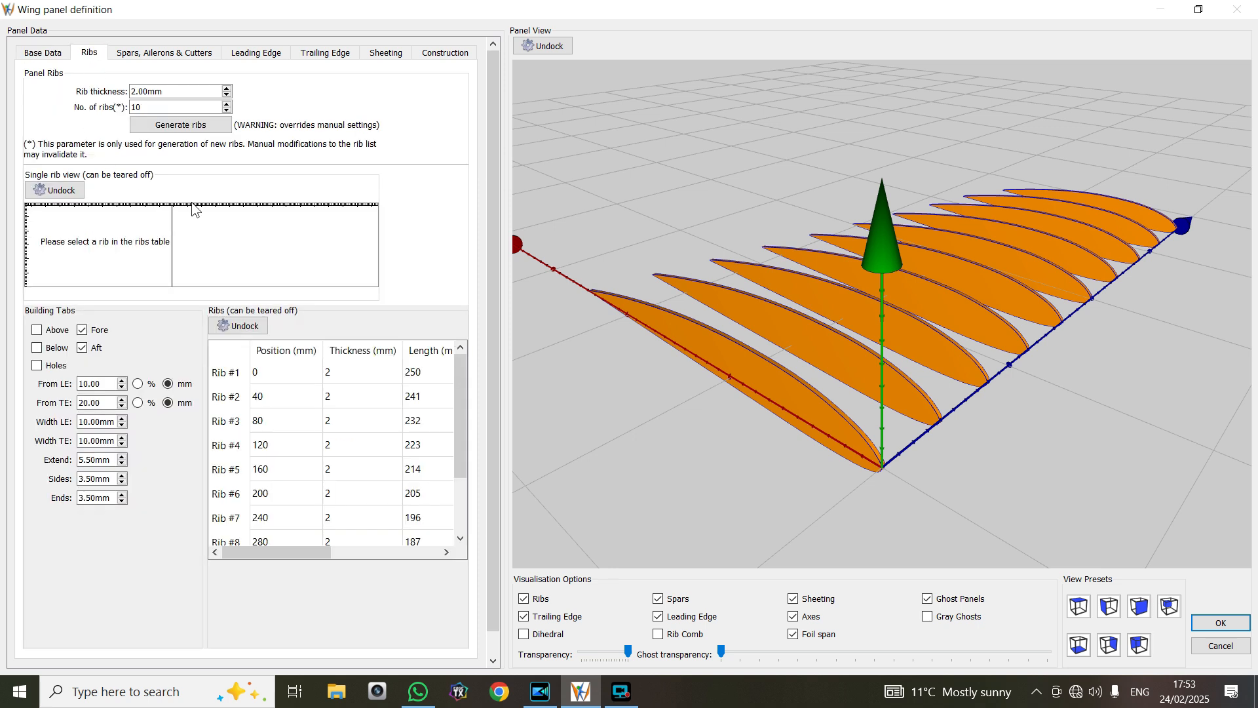
left_click(189, 125)
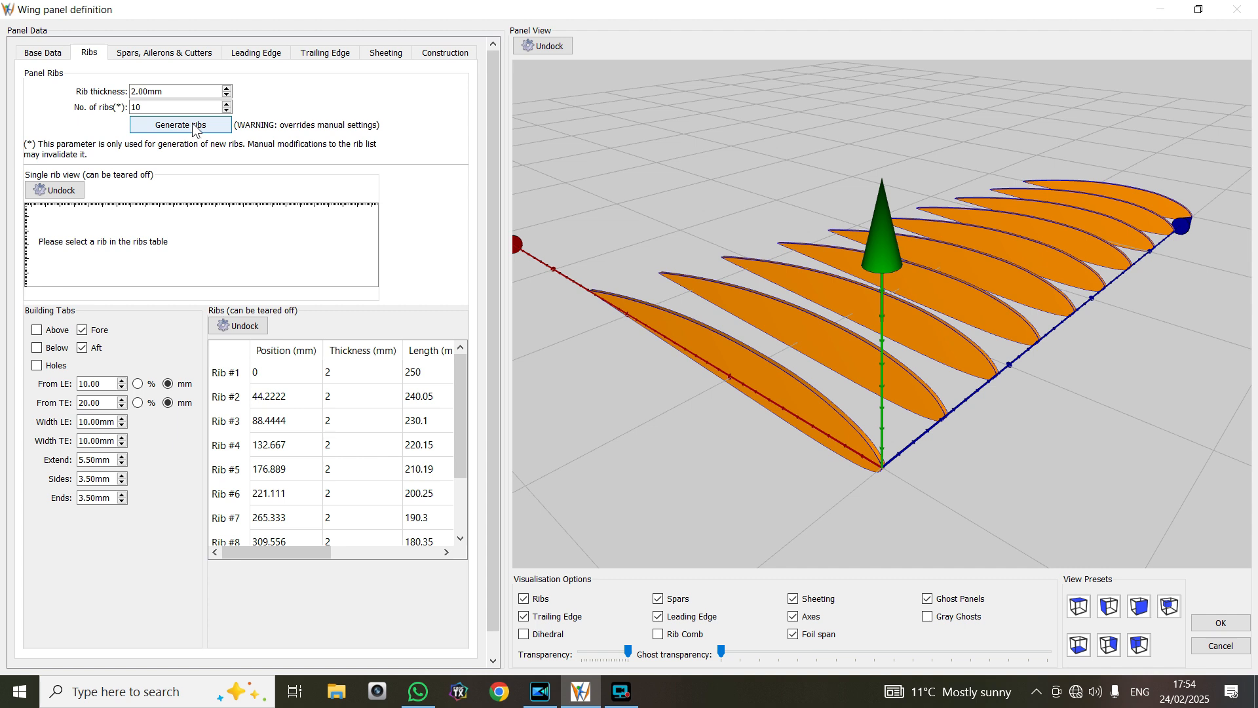
Set the panel's sweep to 30 mm and check the swept ribs in the 3D preview
left_click(53, 57)
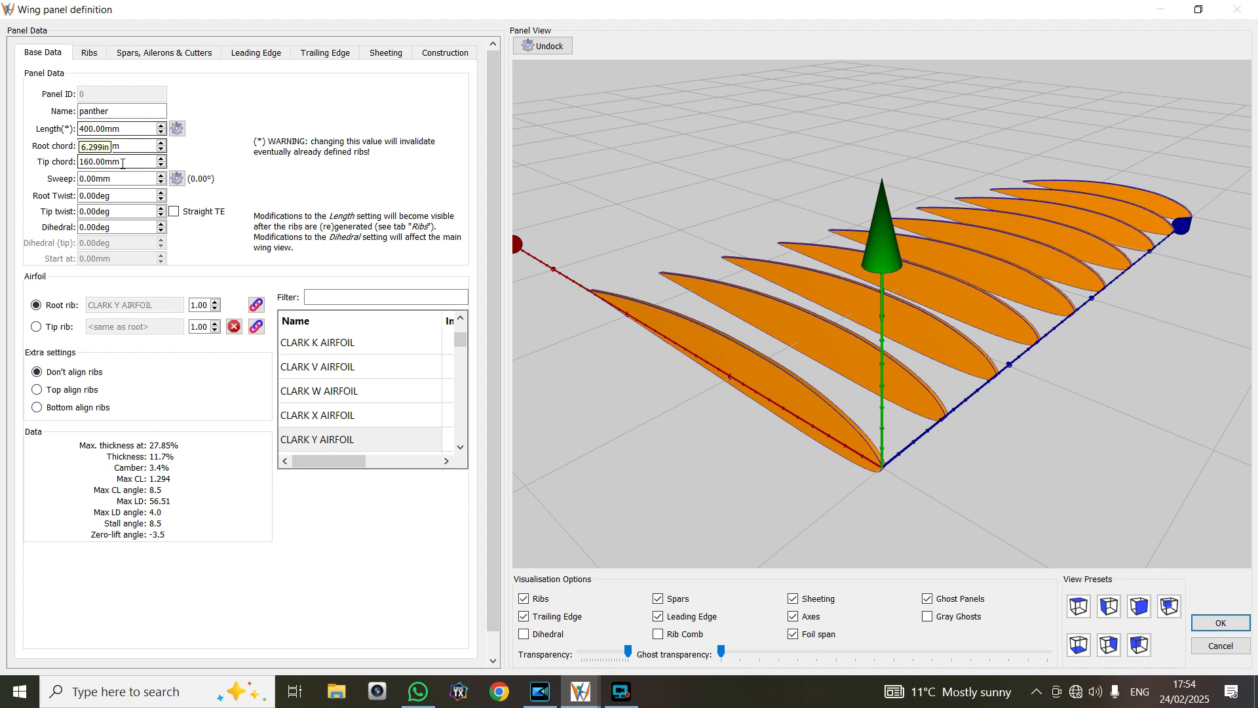
left_click(161, 175)
left_click(162, 176)
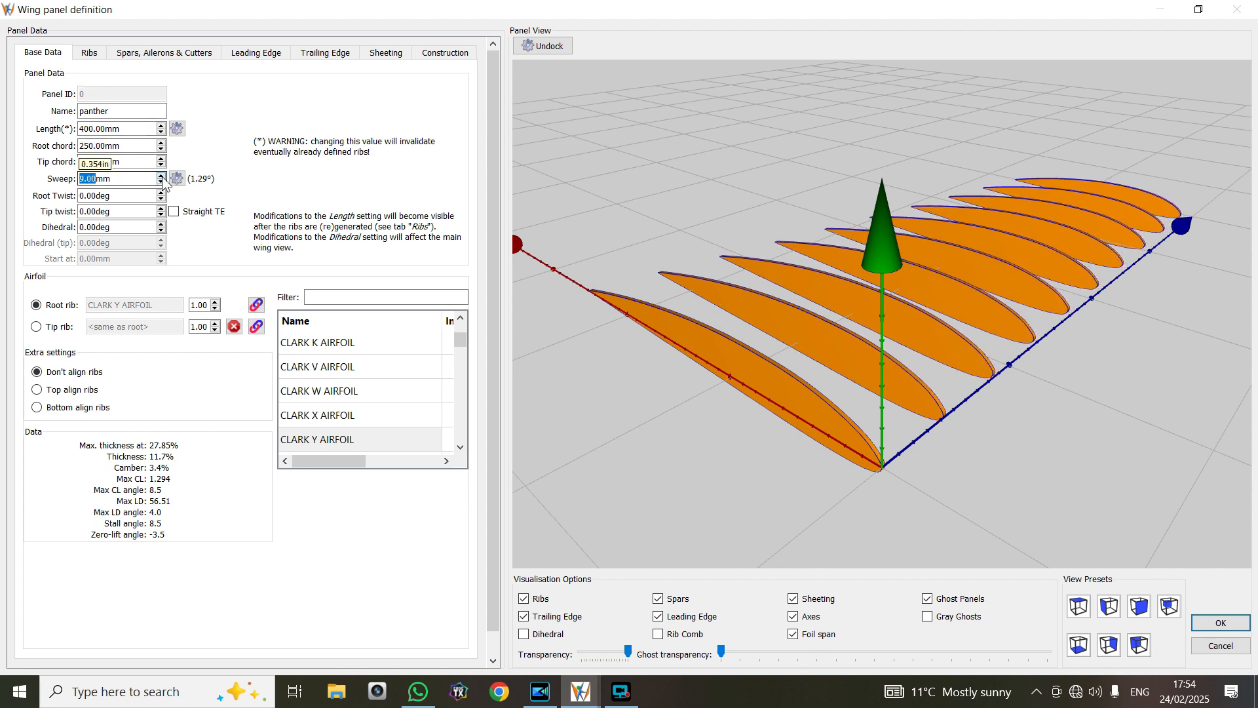
left_click(162, 176)
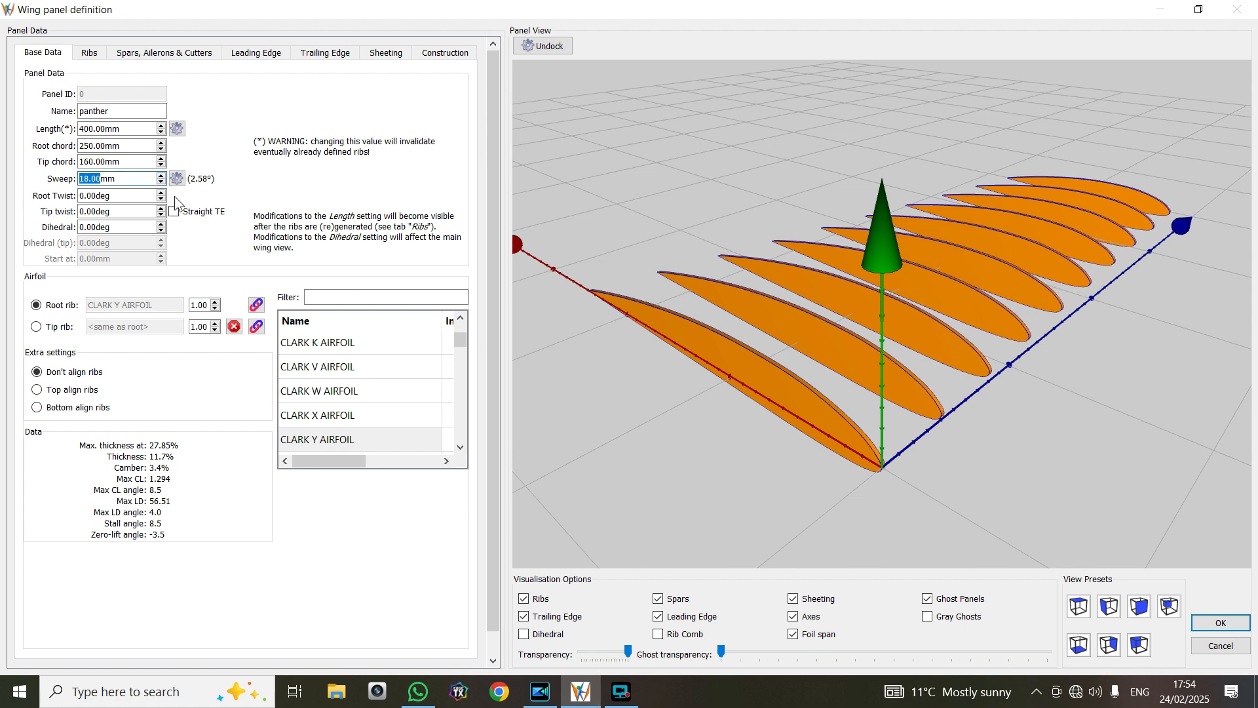
left_click(162, 176)
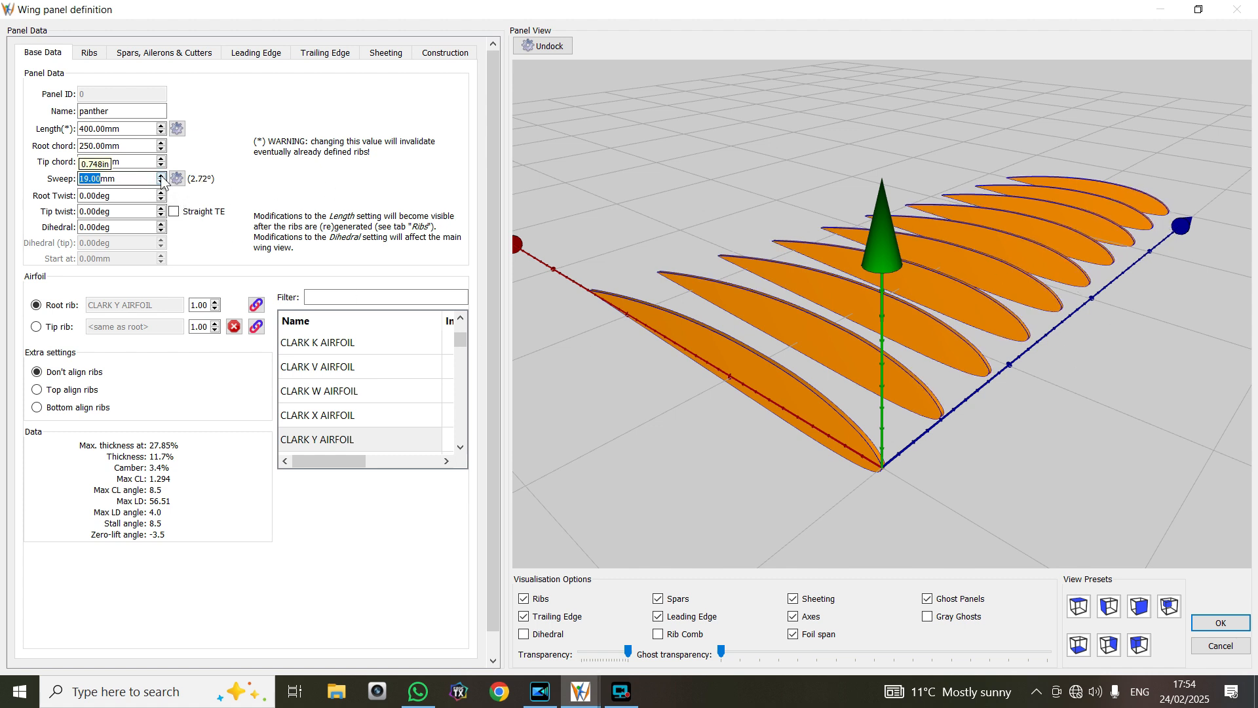
left_click(161, 175)
left_click(161, 175)
left_click(161, 175)
left_click(161, 176)
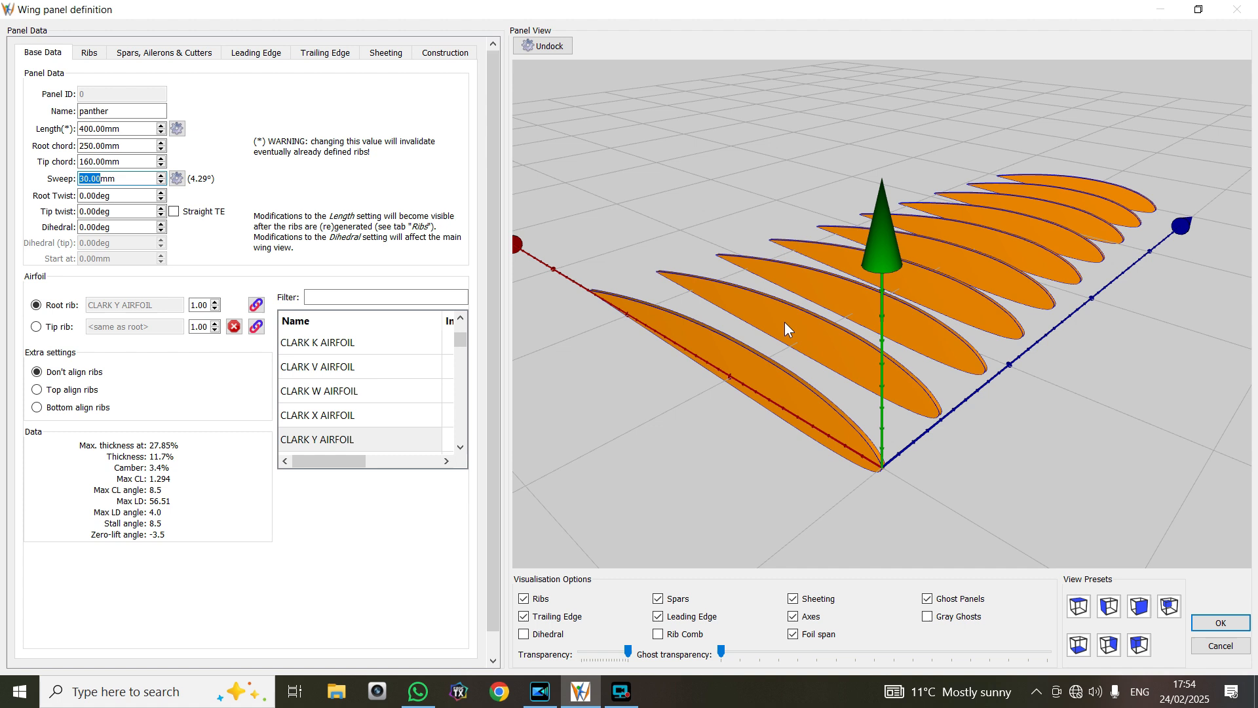
left_click_drag(796, 312, 811, 289)
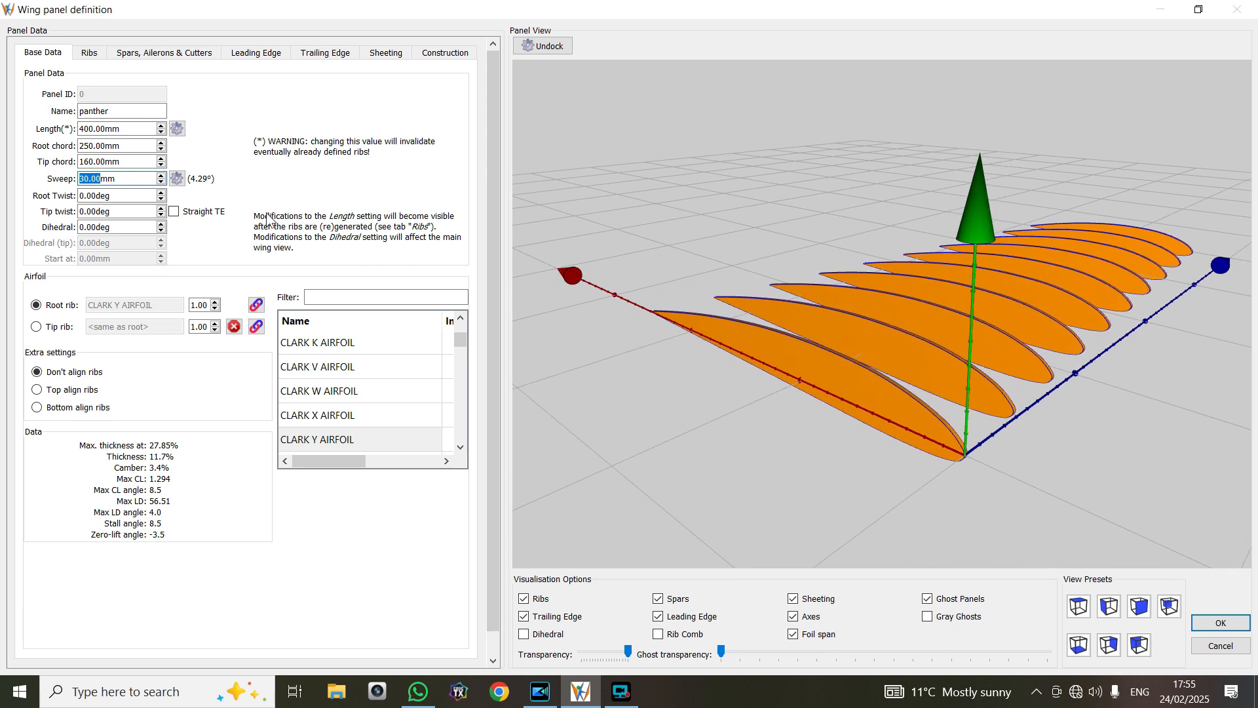
Try a dihedral of 11 degrees on the panel and turn on the dihedral display in the preview
left_click(162, 224)
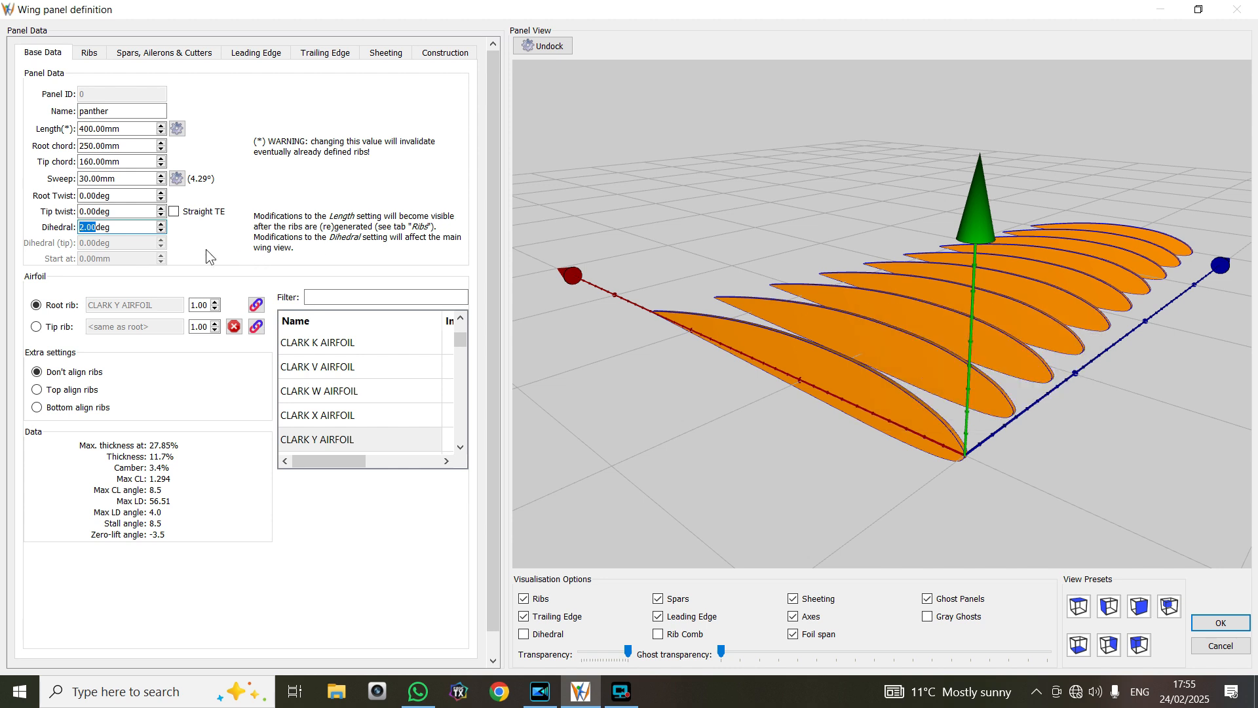
left_click(161, 223)
left_click(161, 223)
left_click(90, 55)
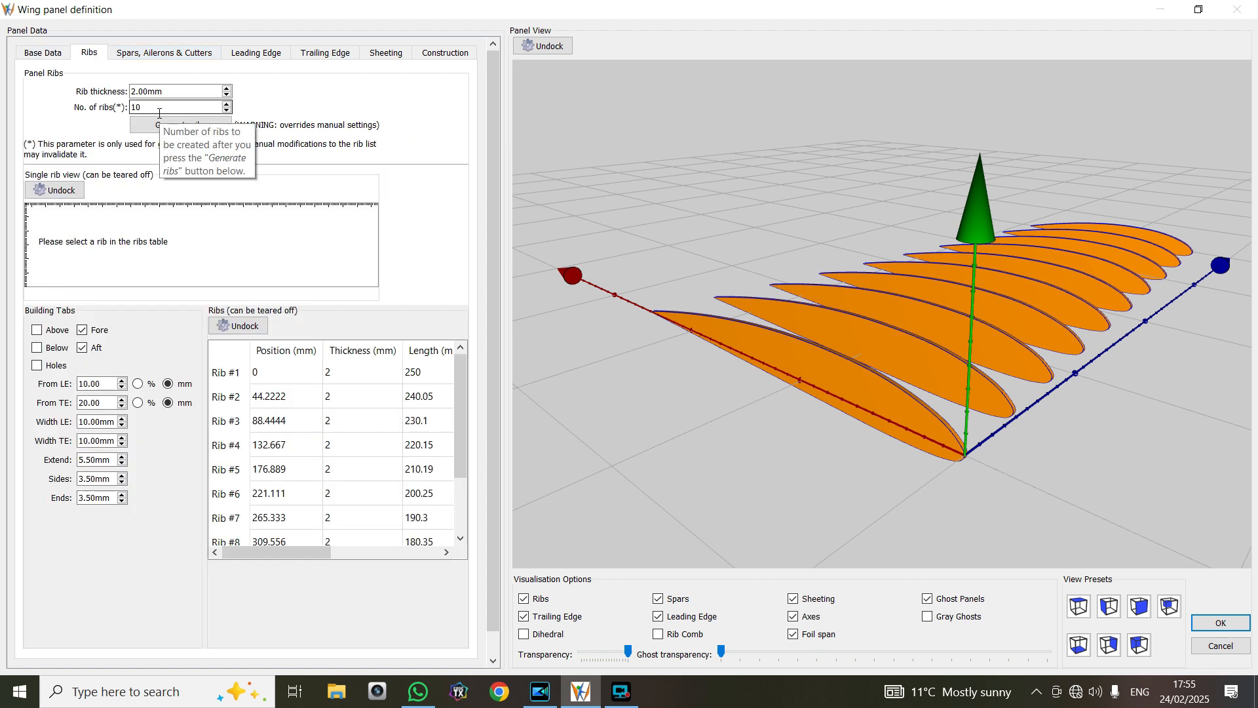
left_click(43, 57)
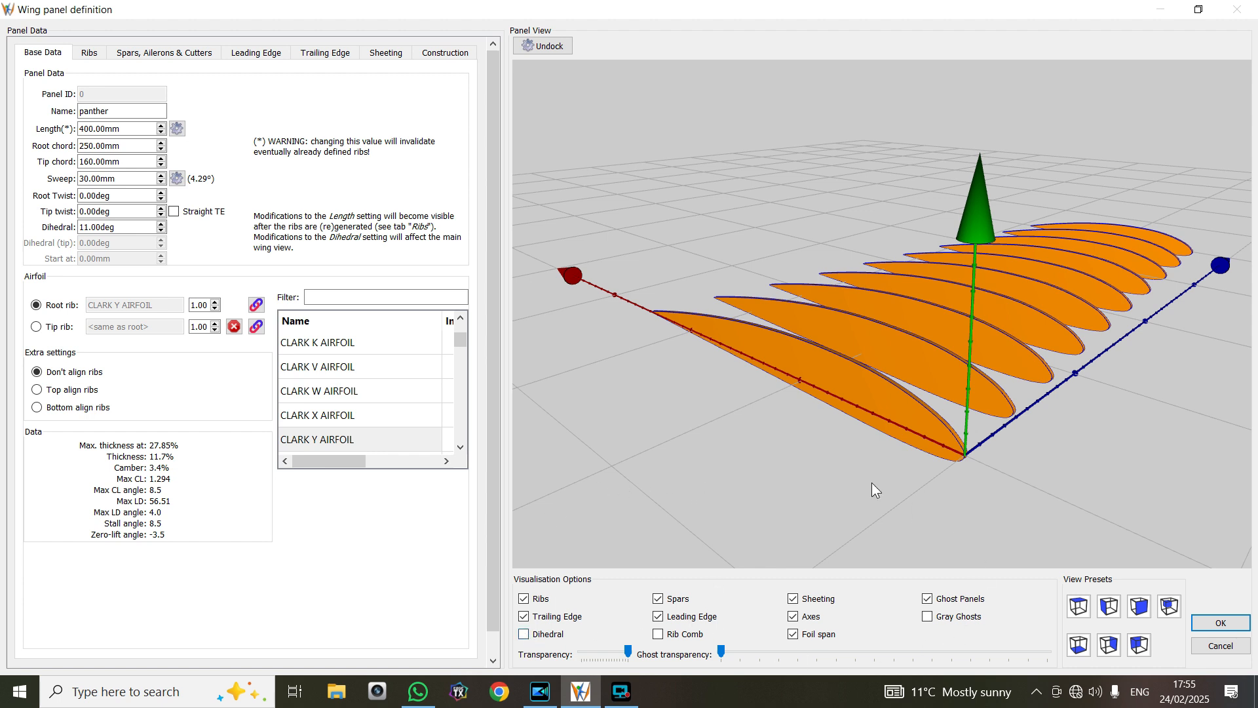
left_click(523, 634)
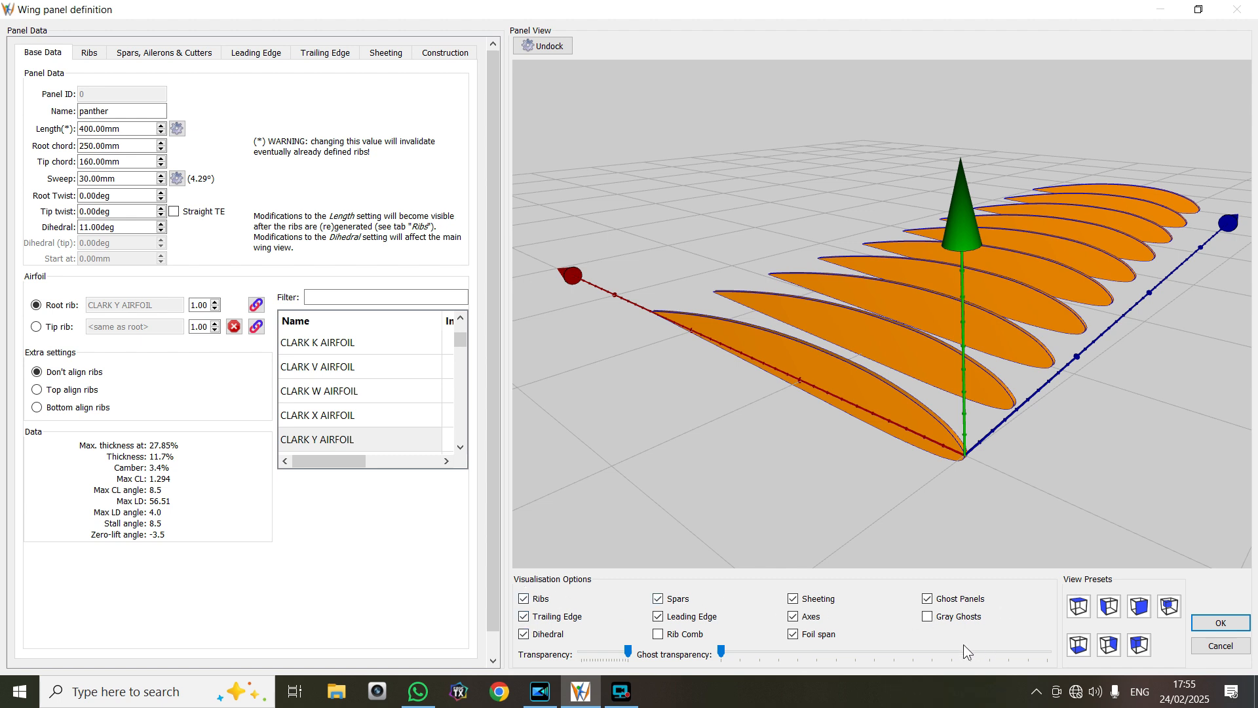
left_click(524, 598)
left_click(524, 599)
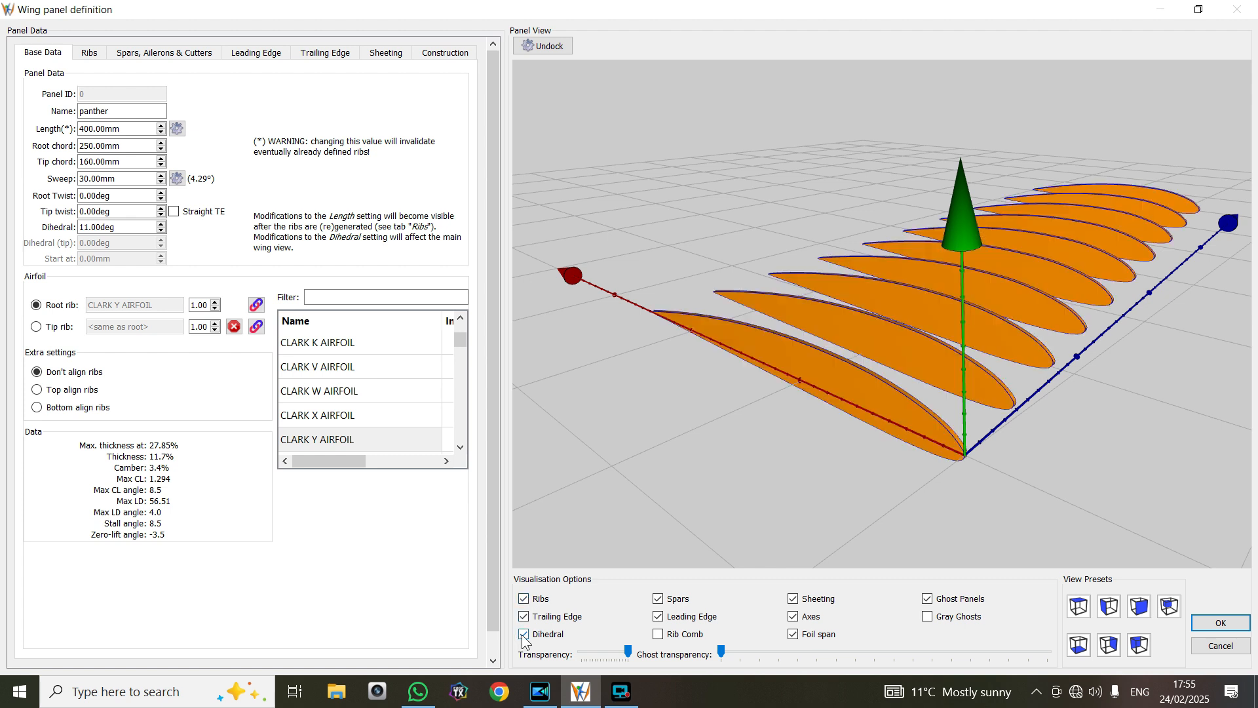
Set the panel's dihedral to 2 degrees, compare the preview with and without it, and leave the dihedral display off
left_click(161, 231)
left_click(162, 230)
left_click(162, 231)
left_click(162, 231)
left_click(162, 231)
left_click(161, 230)
left_click(162, 231)
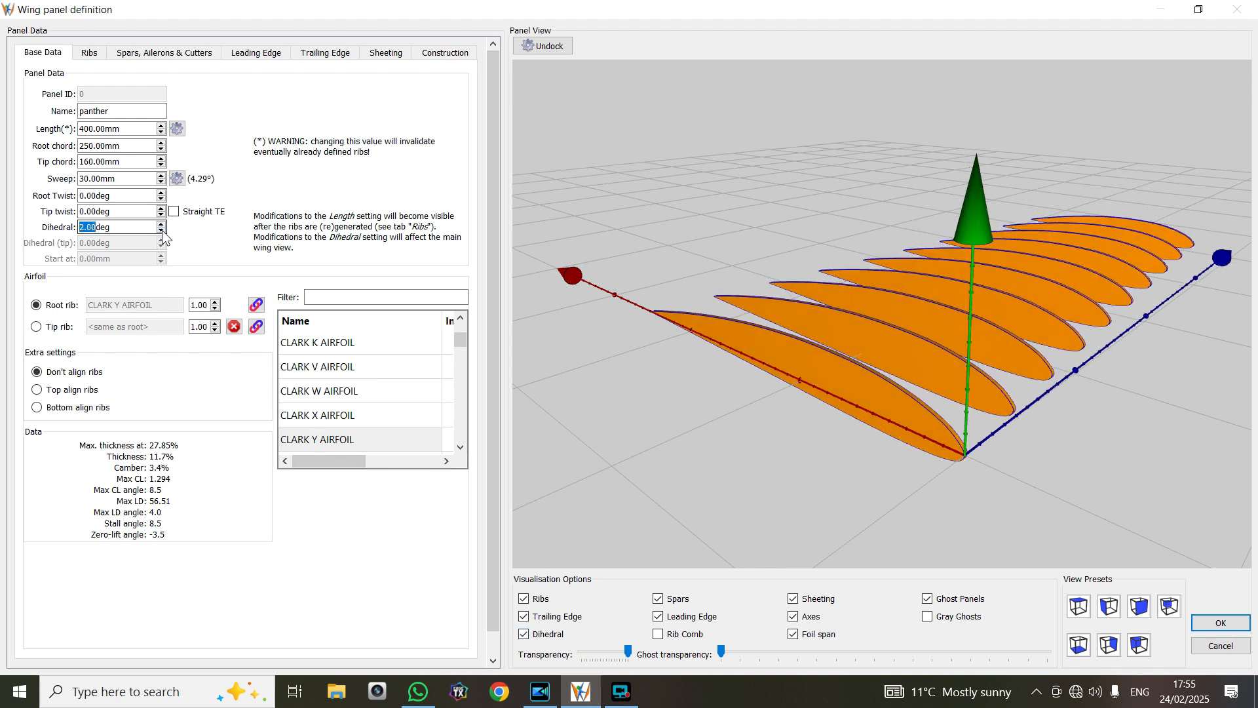
left_click(522, 632)
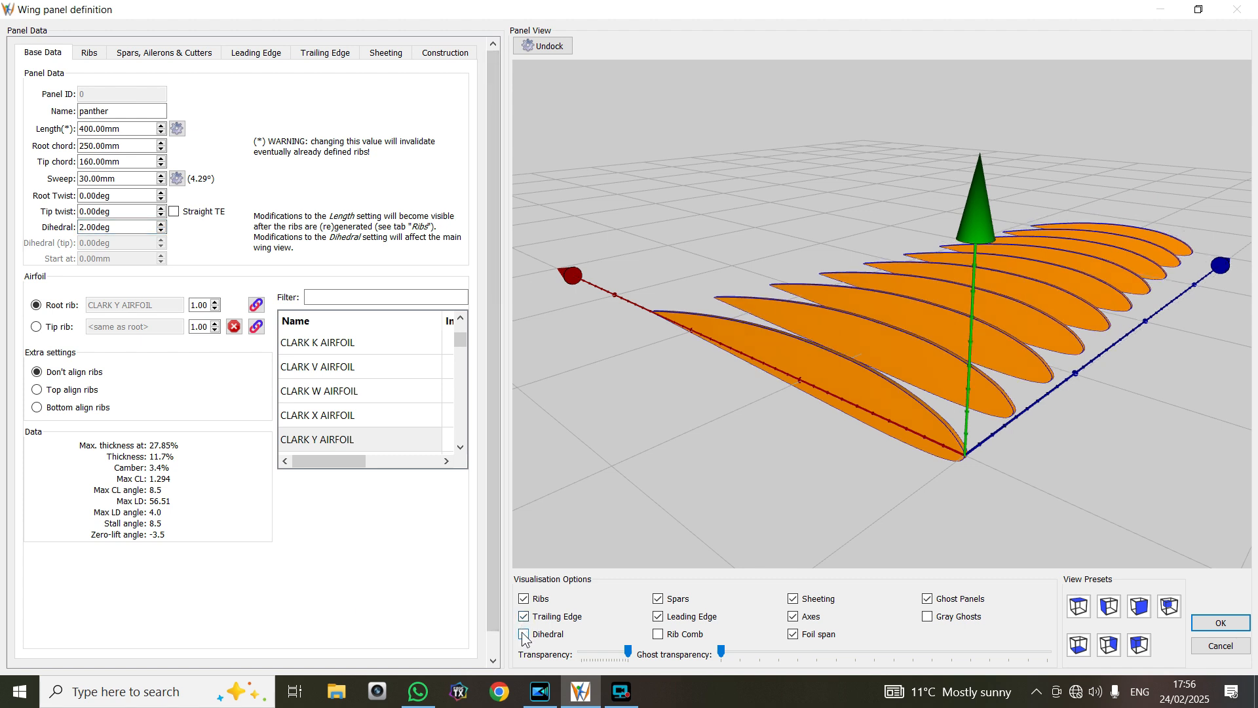
left_click(524, 635)
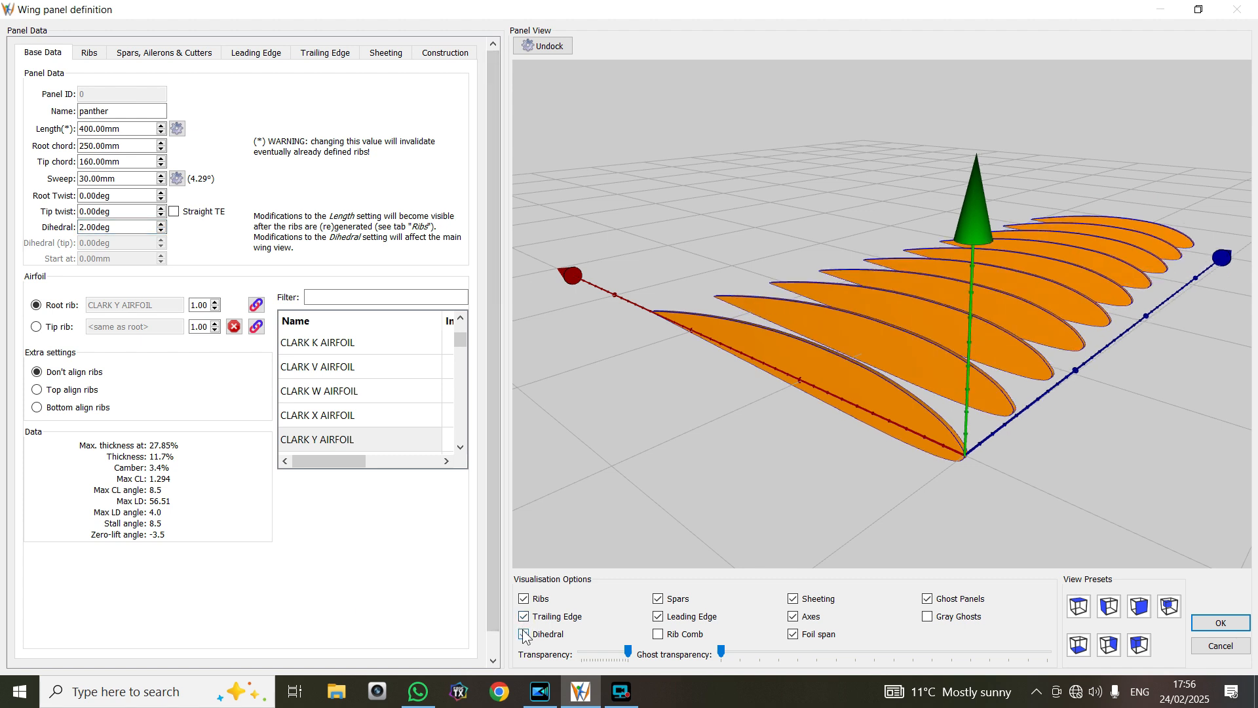
left_click(524, 634)
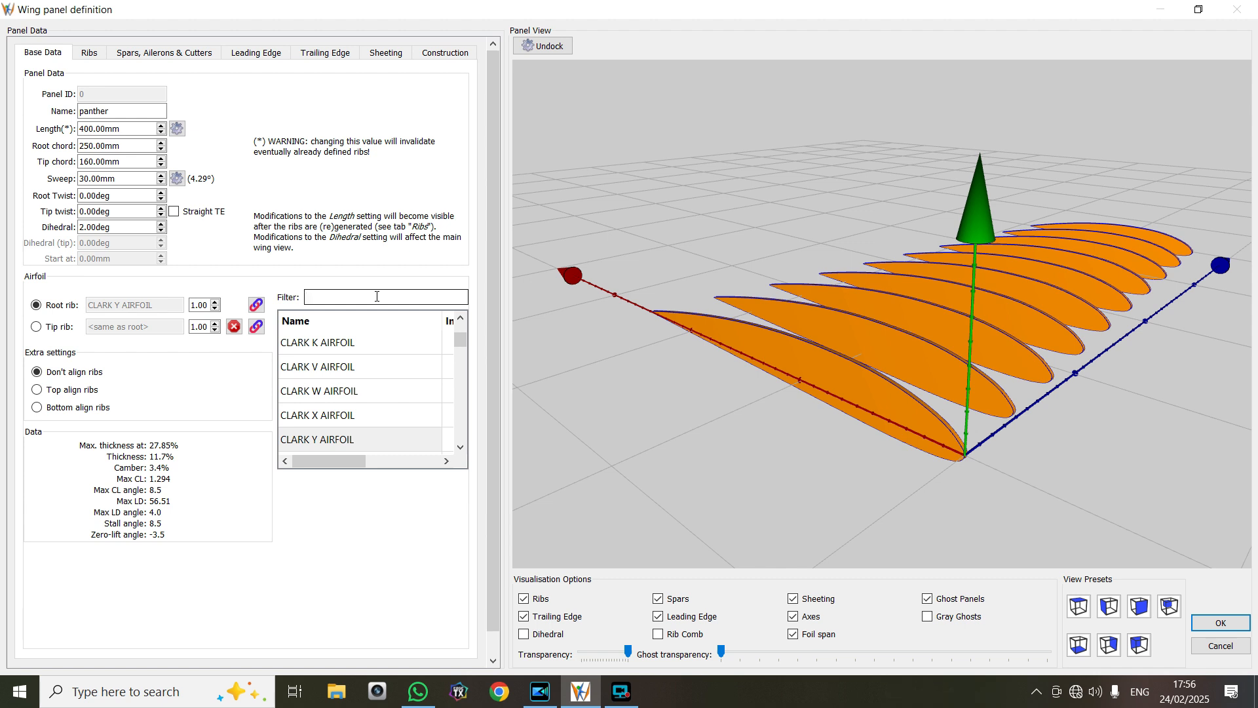
Filter the airfoils for "rg", assign RG-15 8.9% to the root rib, and accept the panel definition
type("rg")
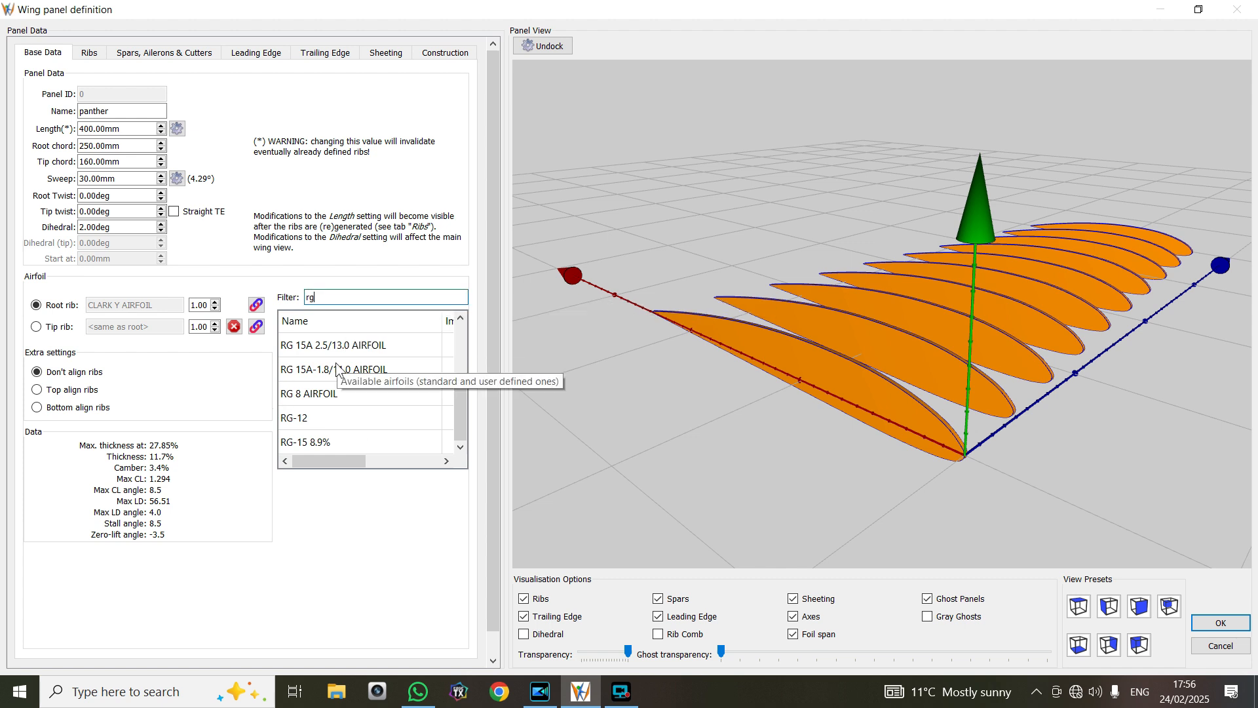
left_click(325, 443)
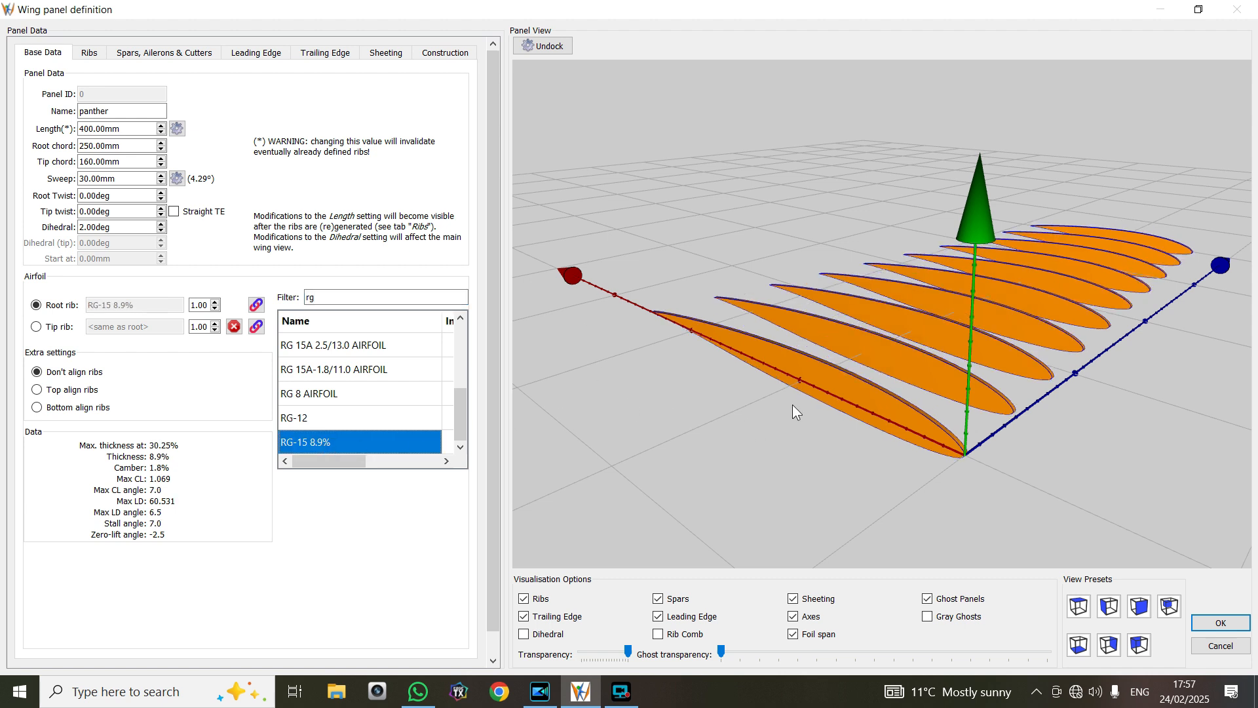
left_click(359, 393)
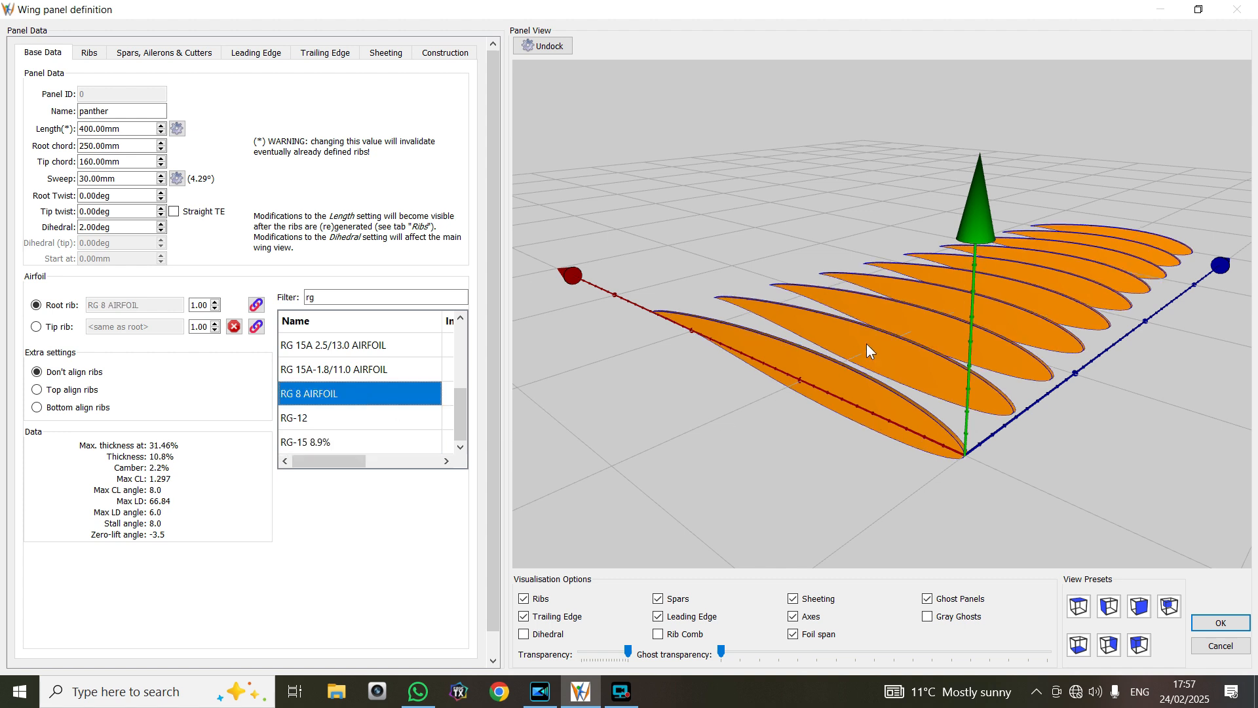
left_click(371, 443)
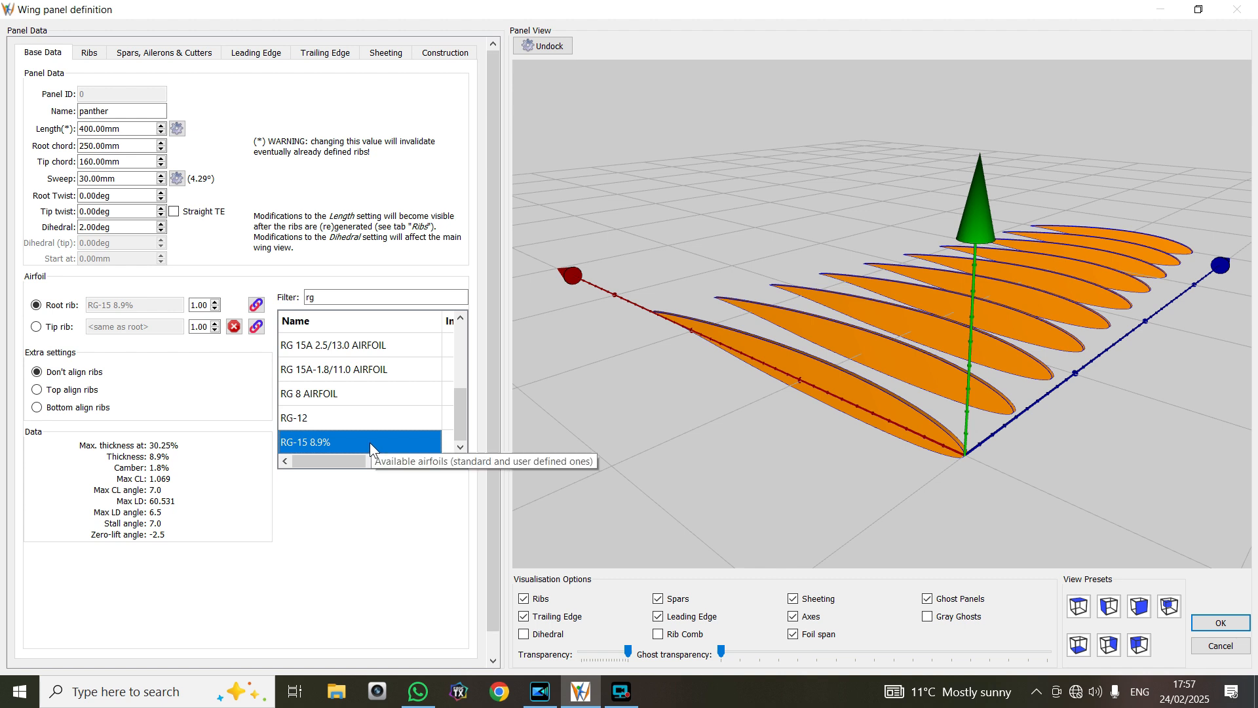
mouse_move(774, 483)
left_mouse_down()
mouse_move(729, 481)
mouse_move(801, 488)
mouse_move(769, 482)
mouse_move(781, 486)
left_mouse_up()
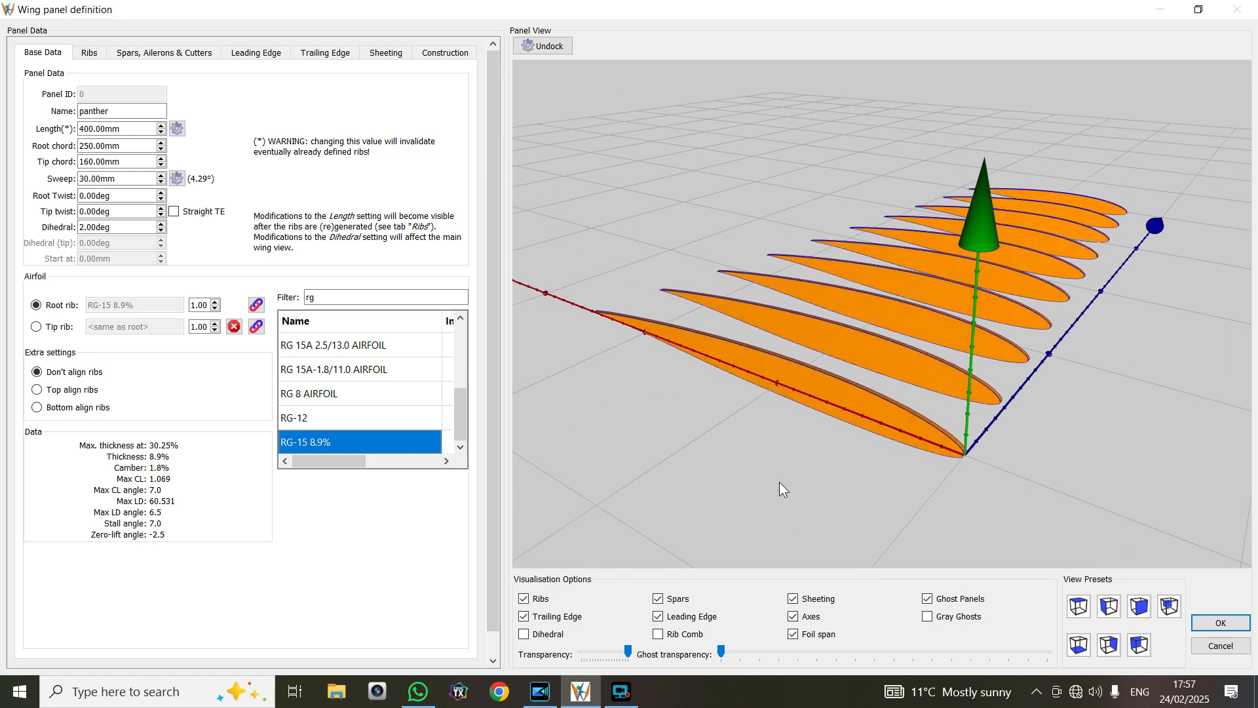
left_click(1213, 625)
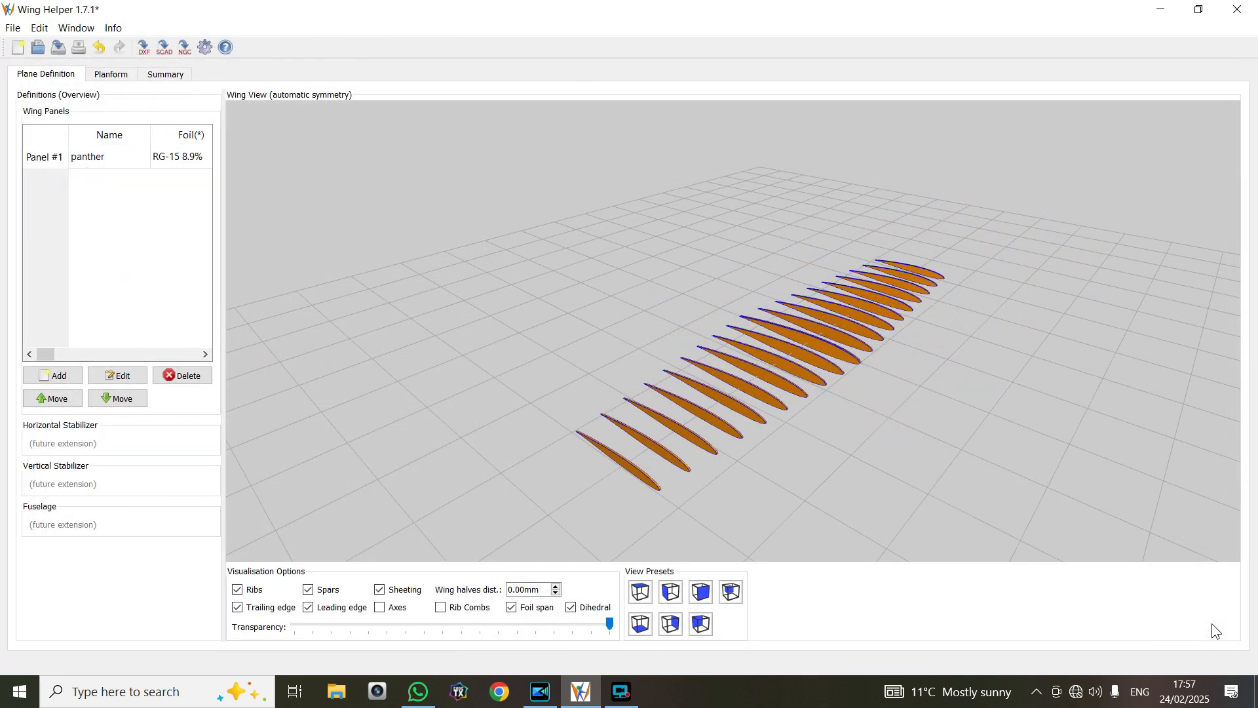
left_click_drag(1075, 301, 993, 351)
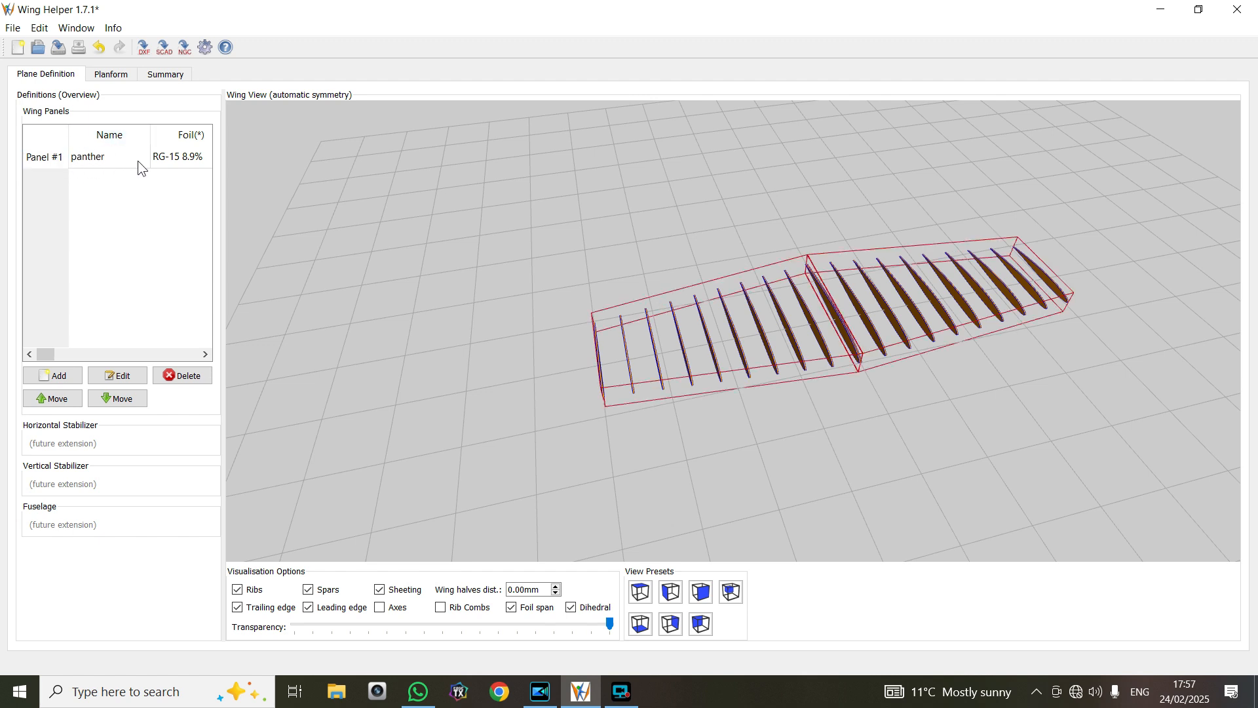
Reopen the panther panel for editing and set its rib thickness to 2.50 mm
mouse_move(181, 162)
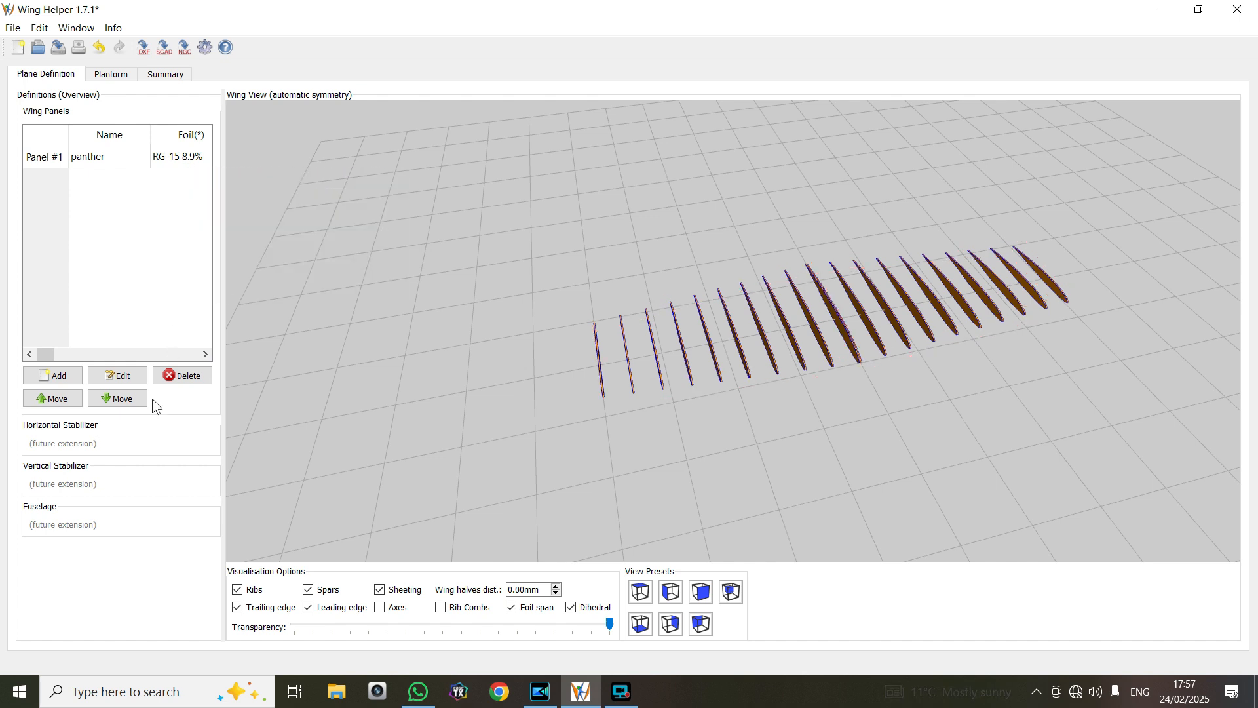
left_click(95, 162)
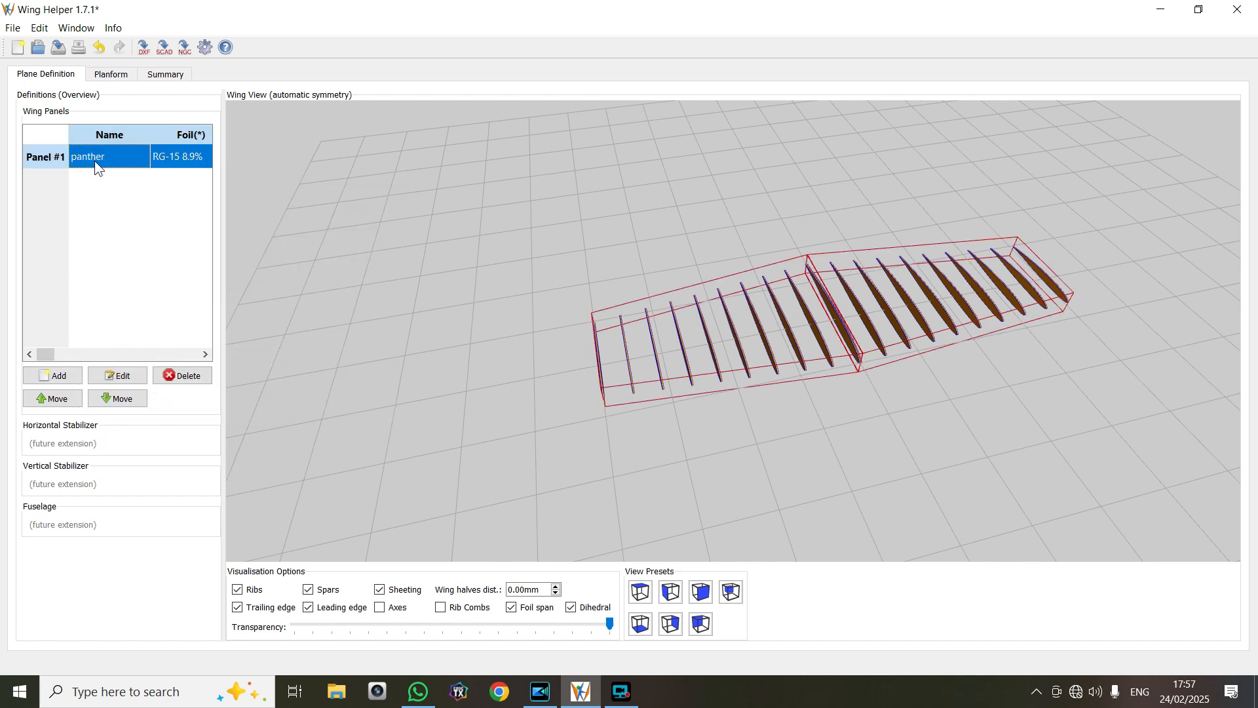
left_click(119, 378)
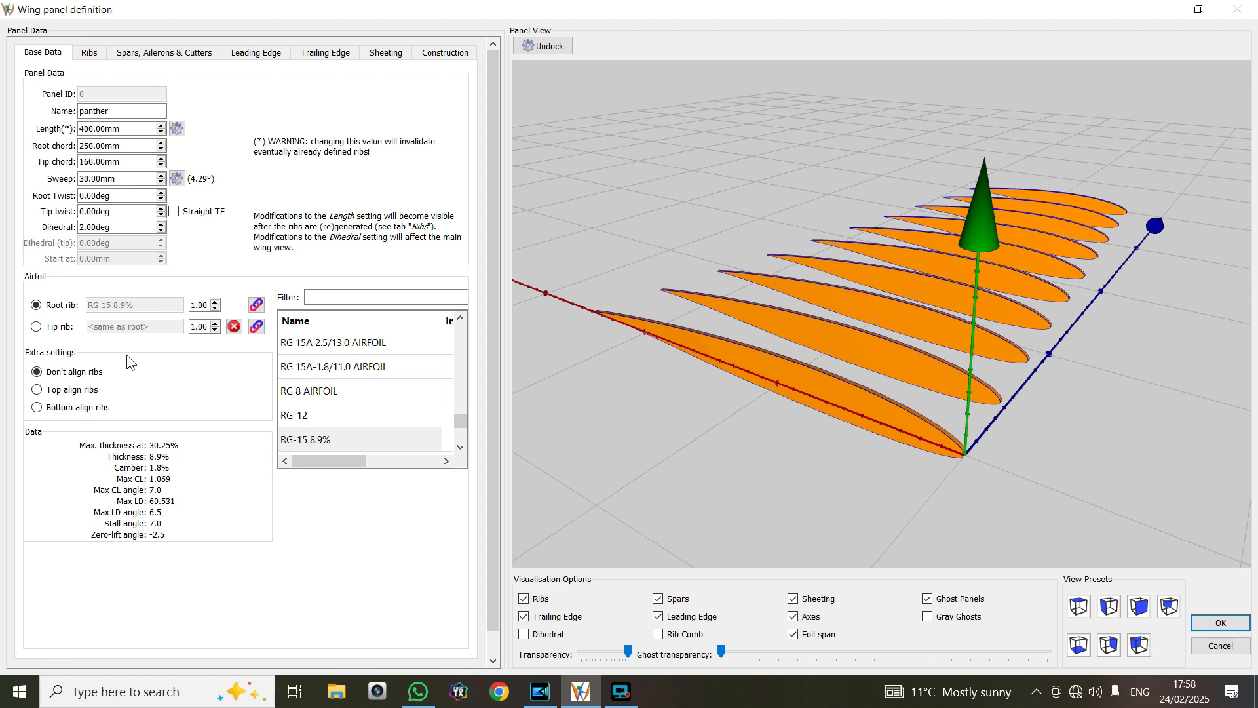
left_click(90, 54)
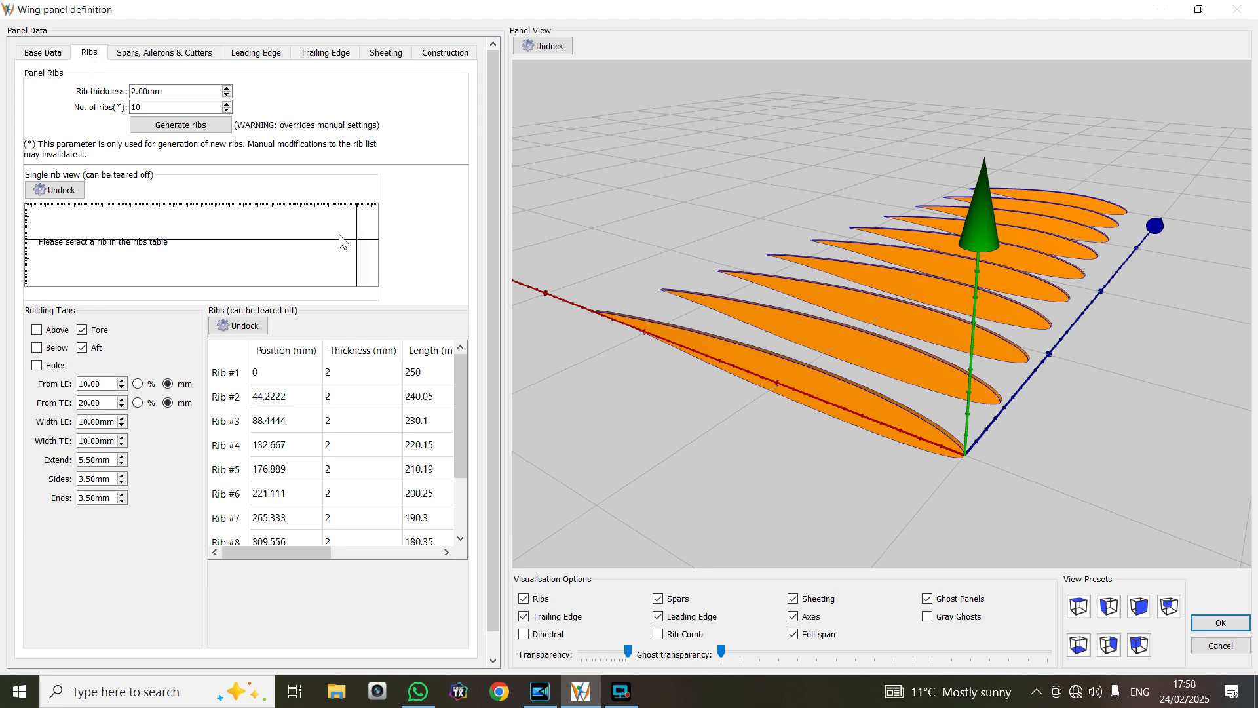
left_click(227, 88)
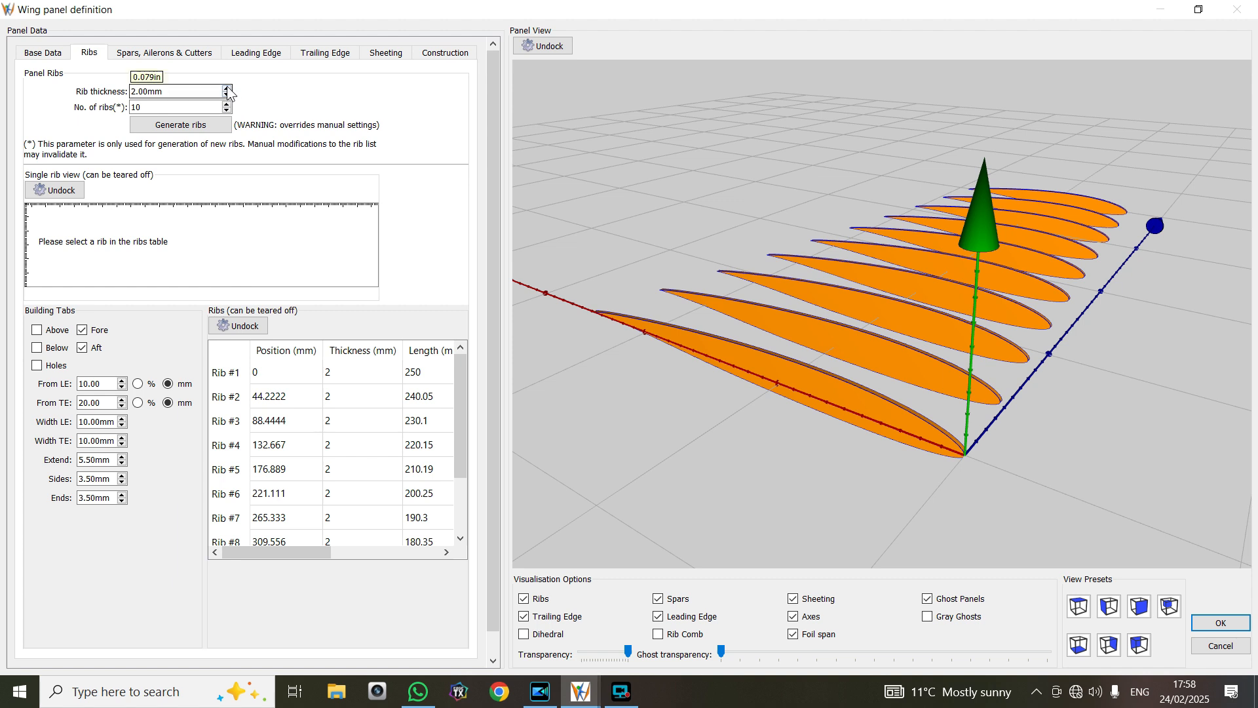
left_click(227, 88)
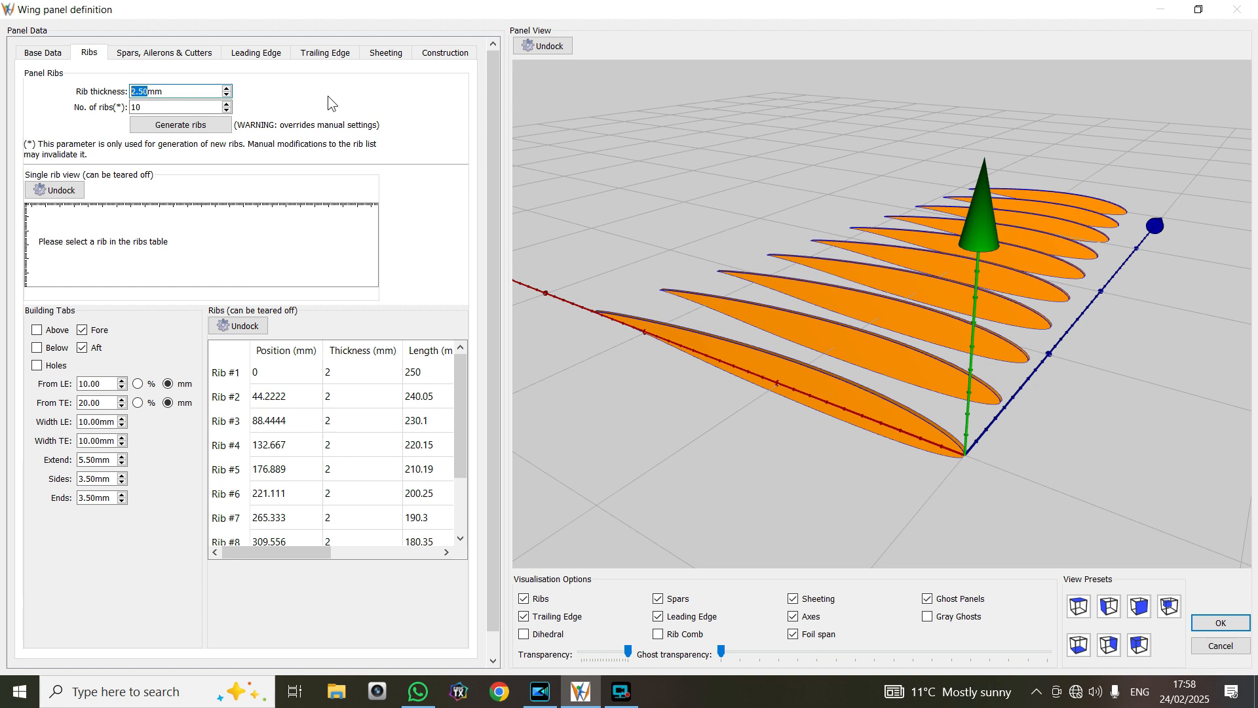
Try regenerating the panel's ribs with a count of 20, overriding the manual rib settings
left_click(227, 104)
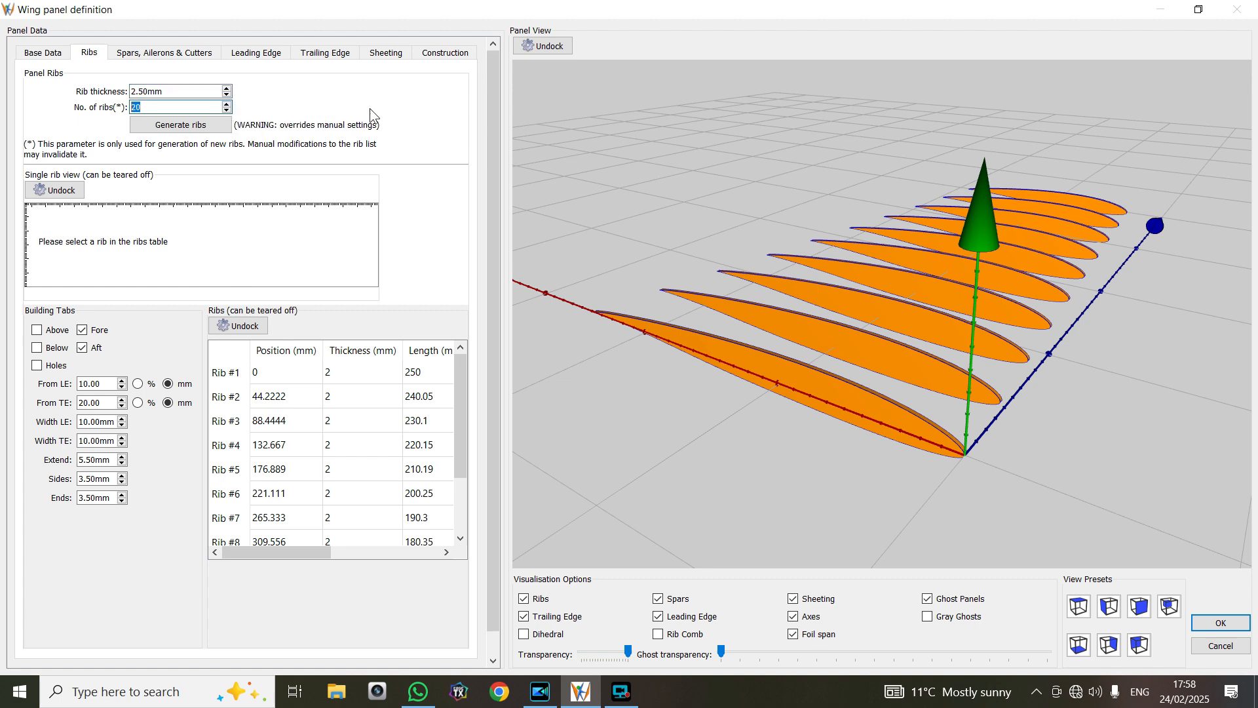
left_click(189, 125)
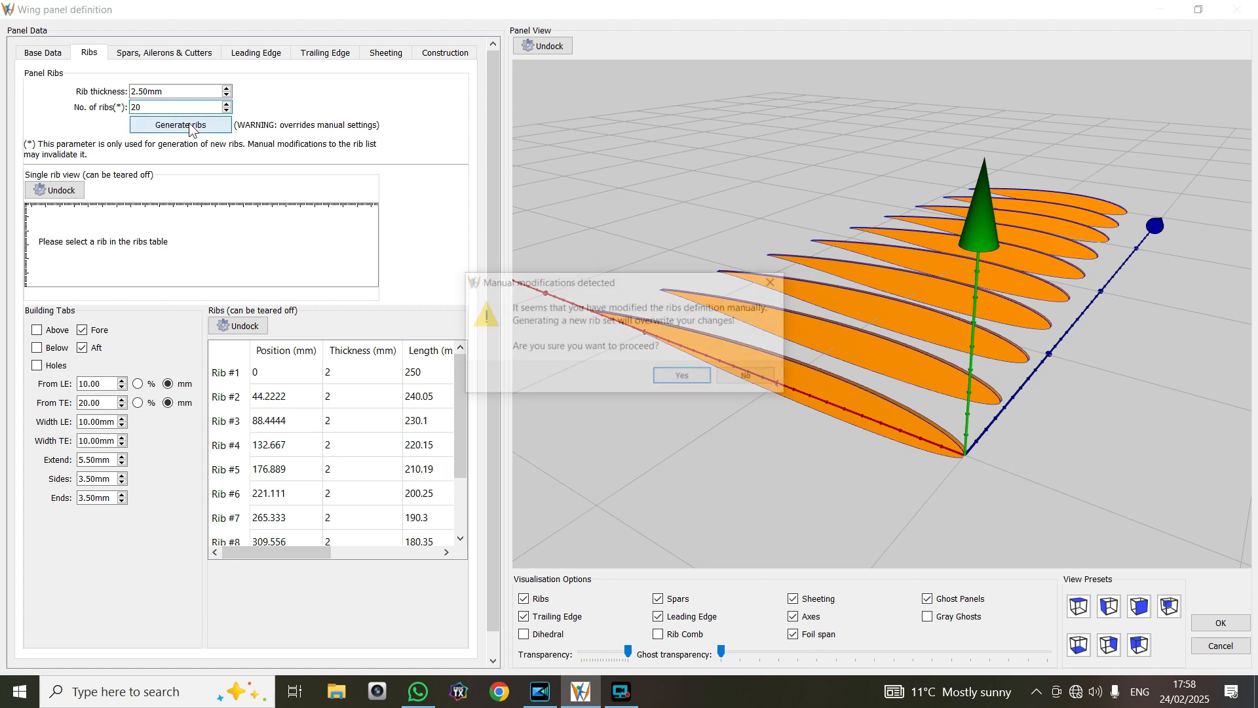
left_click(675, 379)
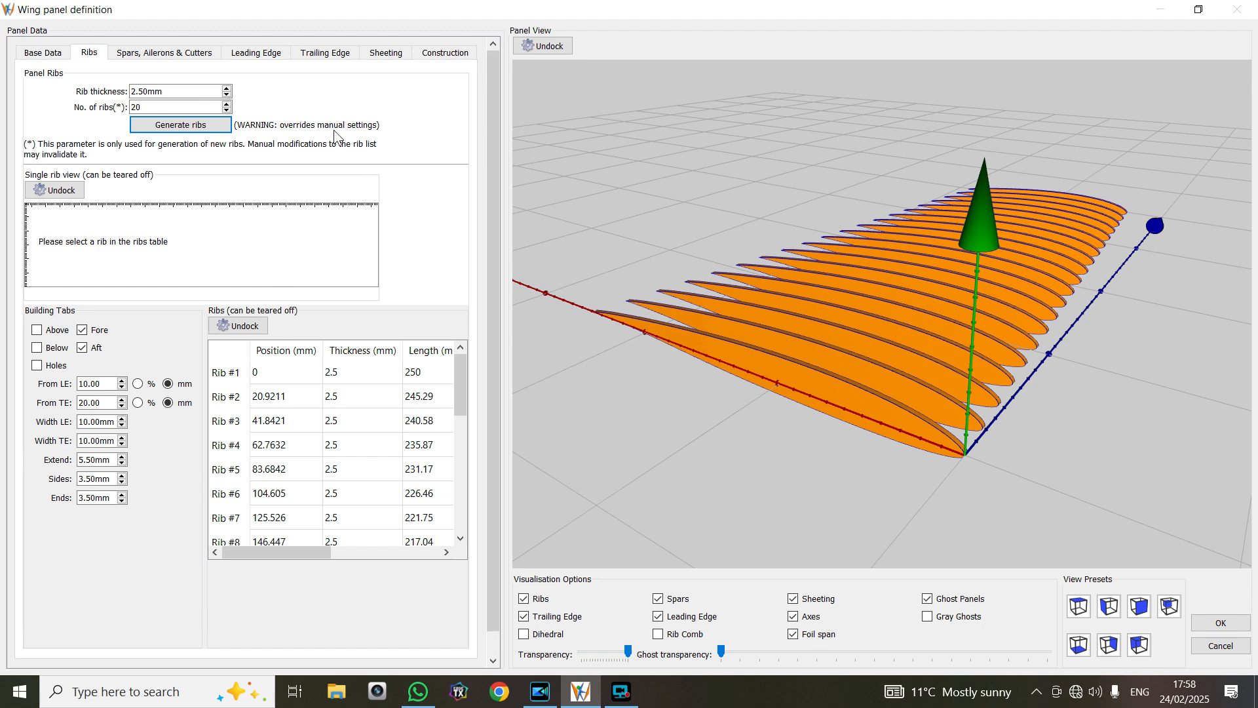
Set the number of ribs to 10 and regenerate the panel's rib set
left_click(227, 110)
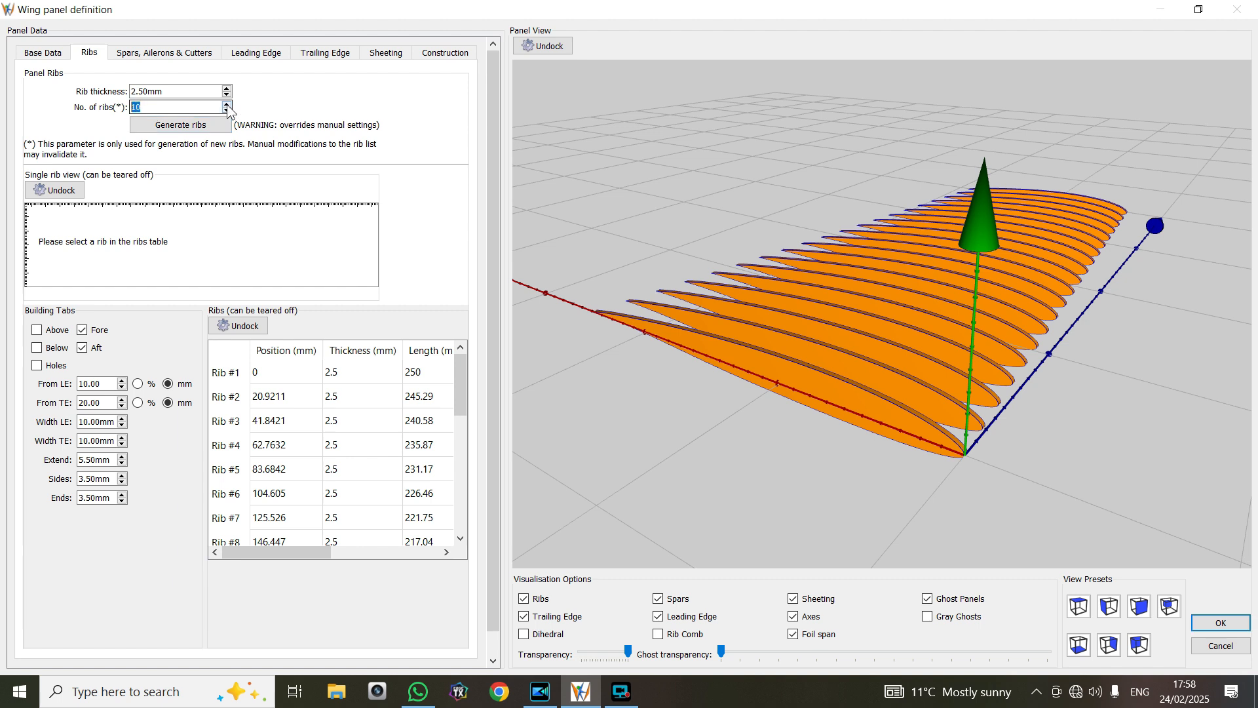
left_click(188, 127)
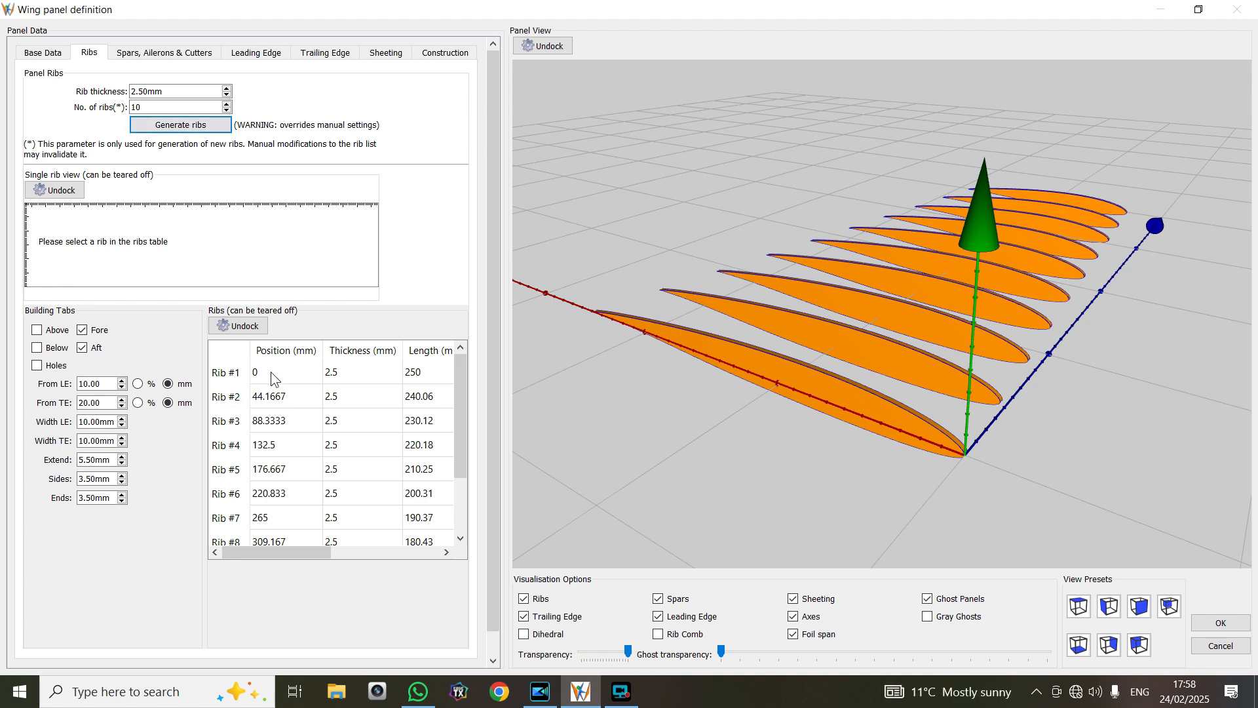
Show Rib #1 in the single rib view and enable building tabs below the ribs
left_click(235, 379)
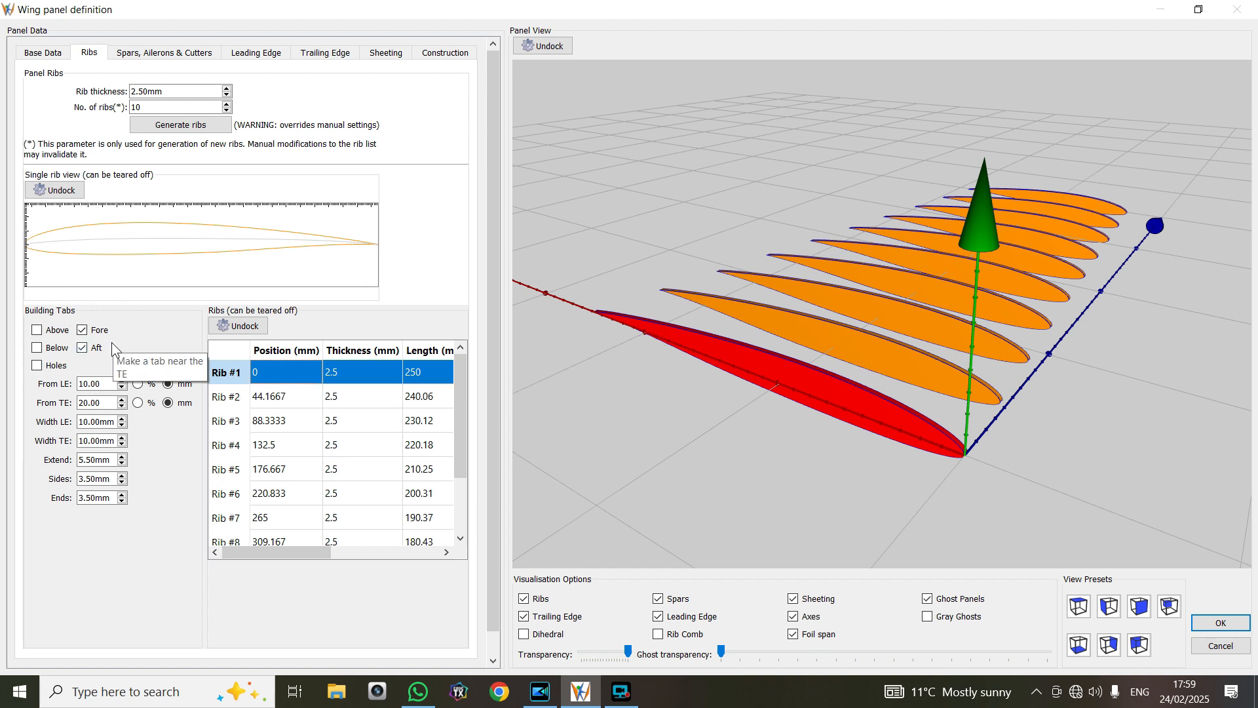
left_click(37, 348)
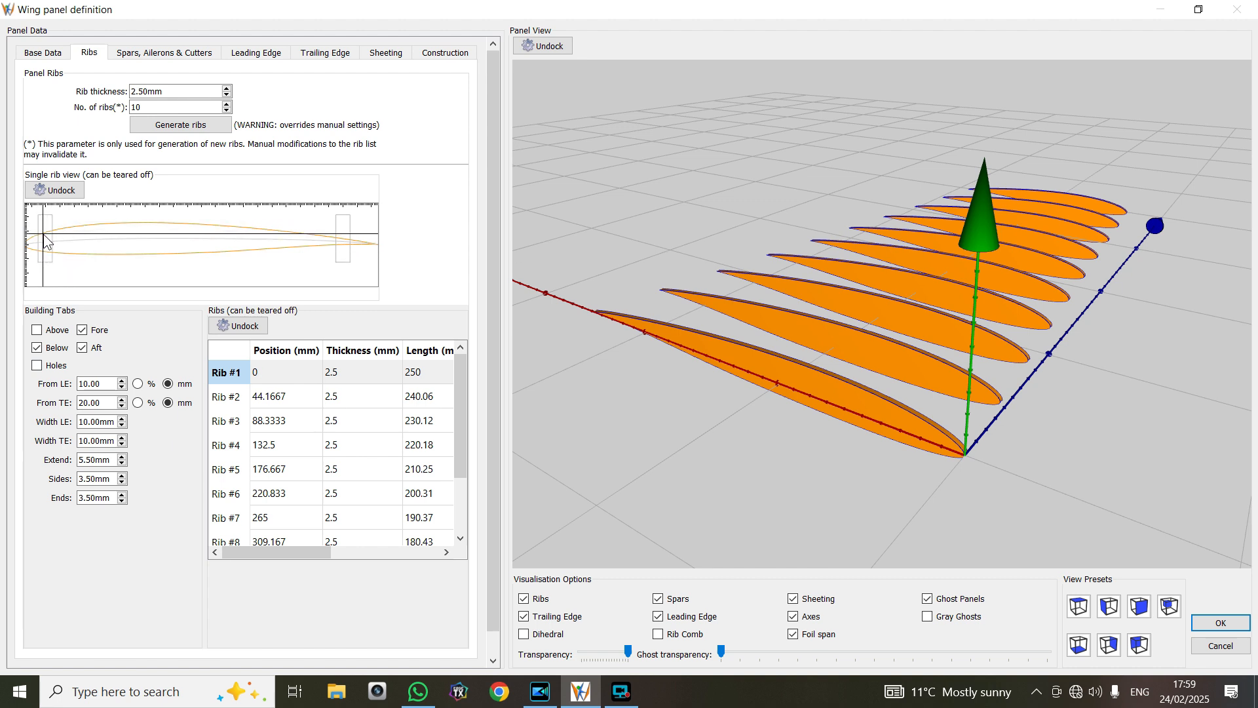
Try building tab distances from the leading edge of up to 27 mm, and return the distance to 10 mm
left_click(122, 388)
left_click(122, 388)
left_click(122, 380)
left_click(122, 380)
left_click(122, 380)
left_click(121, 380)
left_click(122, 380)
left_click(122, 380)
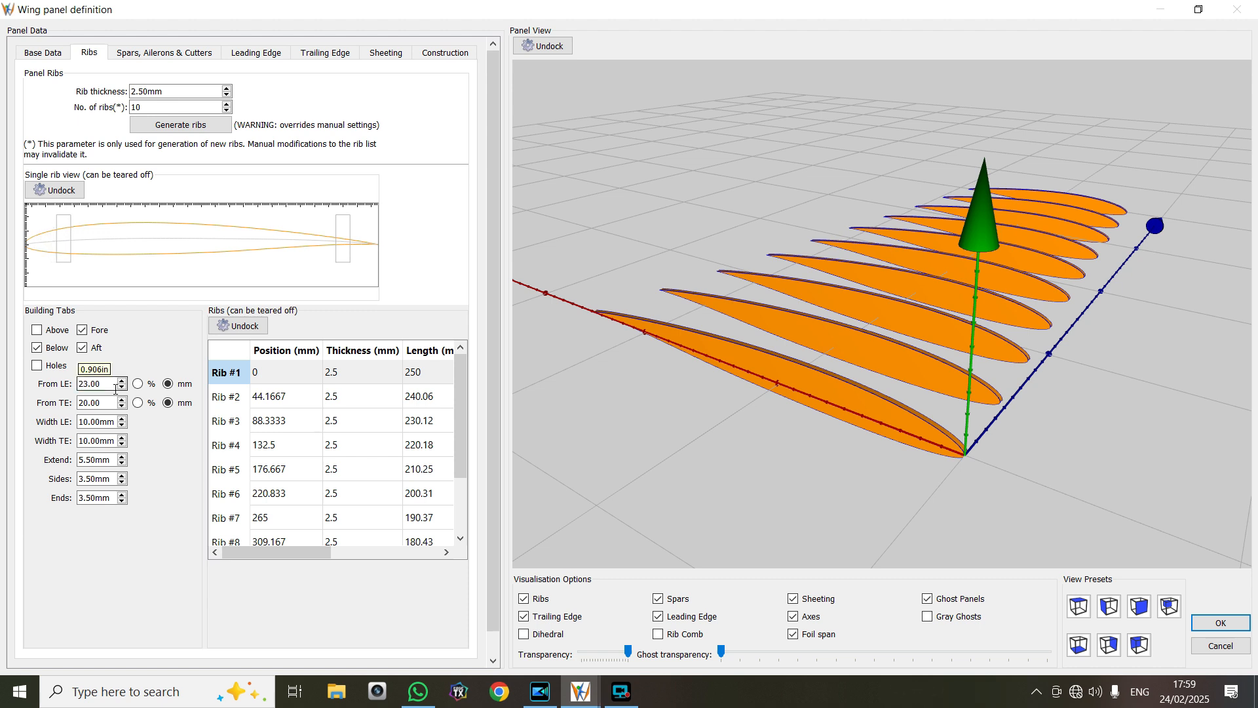
left_click(122, 387)
left_click(122, 386)
left_click(121, 387)
left_click(121, 386)
left_click(121, 386)
left_click(122, 386)
left_click(122, 386)
left_click(122, 387)
scroll(124, 388, "up", 7)
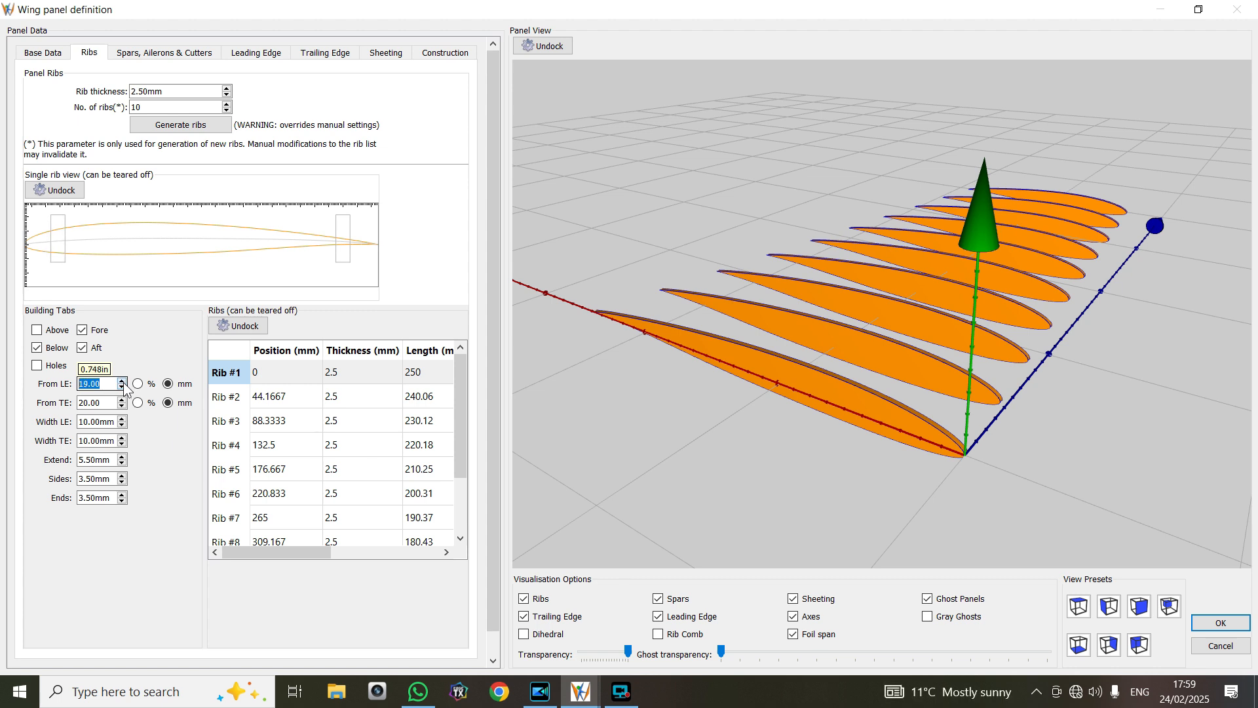
scroll(124, 387, "up", 2)
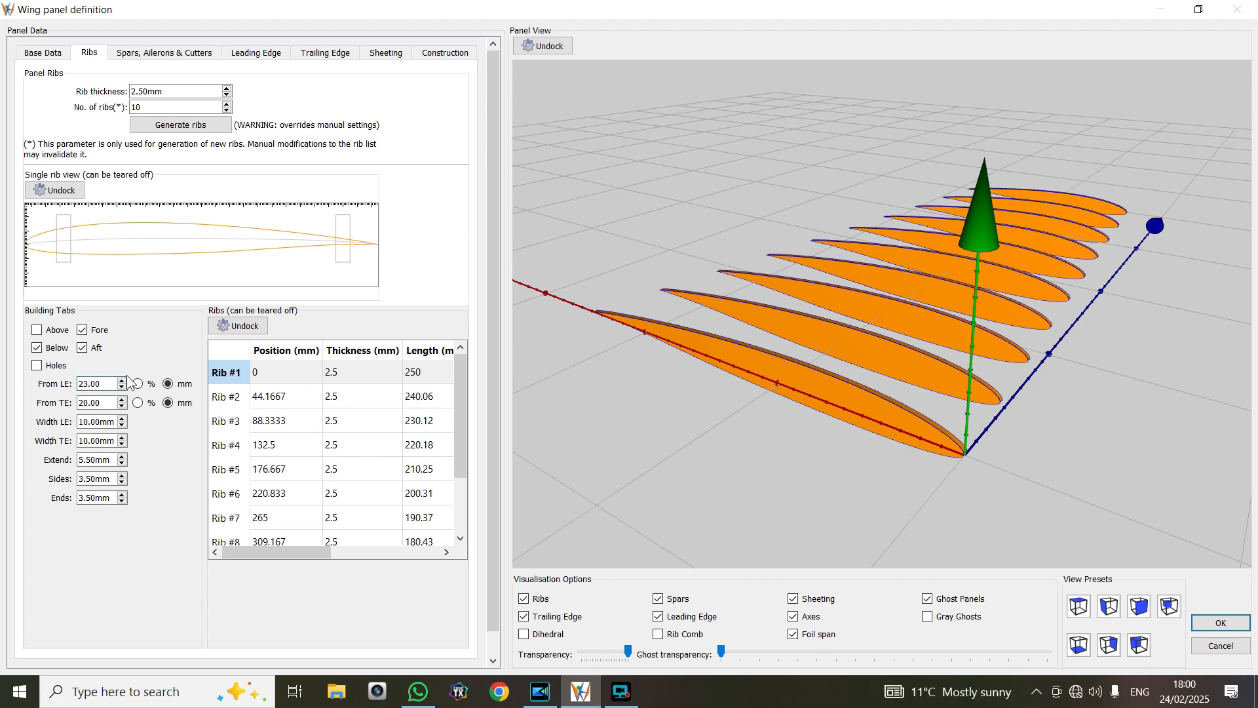
scroll(125, 388, "up", 3)
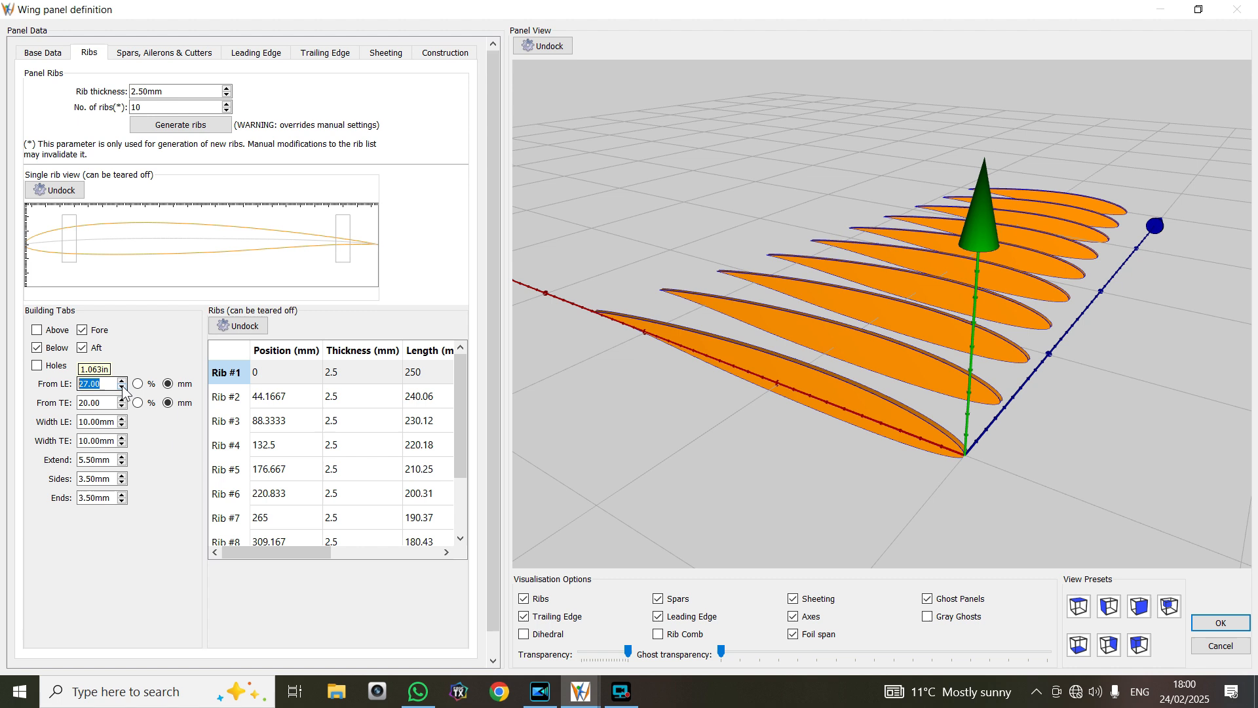
scroll(125, 388, "down", 8)
scroll(124, 387, "down", 5)
scroll(124, 390, "down", 3)
View Rib #2 with its building tabs, and toggle the rib display off and on in the panel preview
left_click(274, 400)
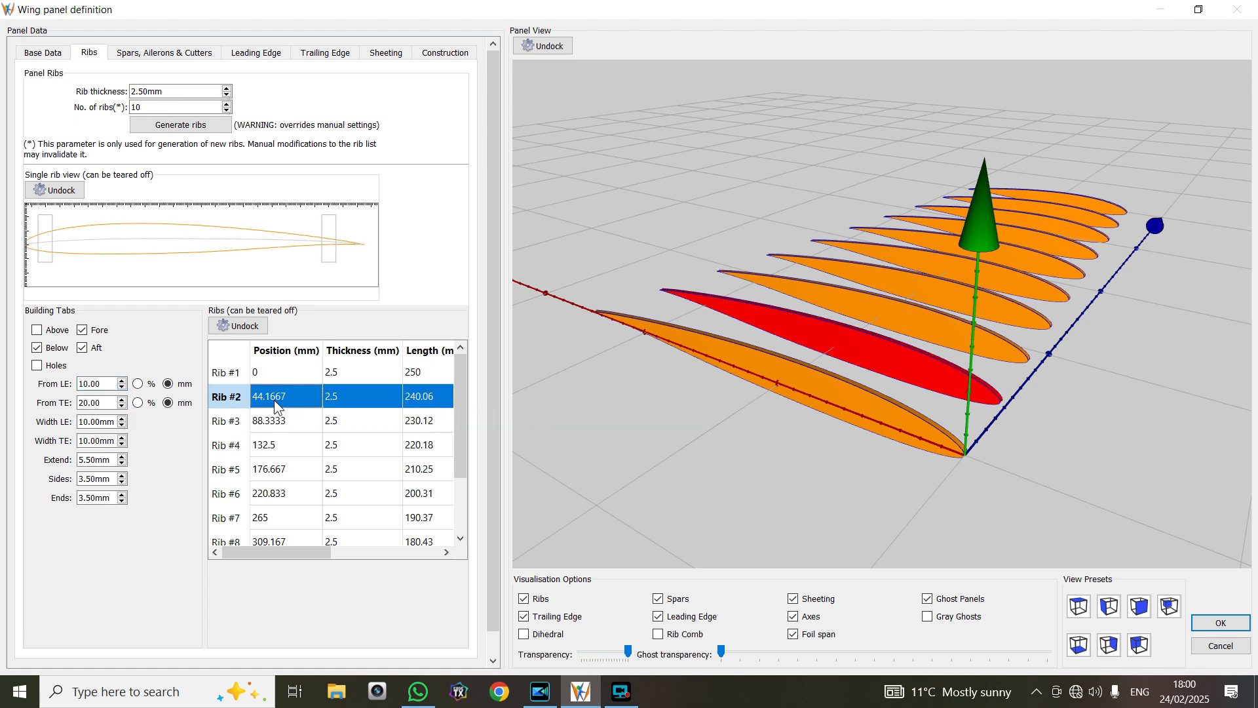
left_click(524, 601)
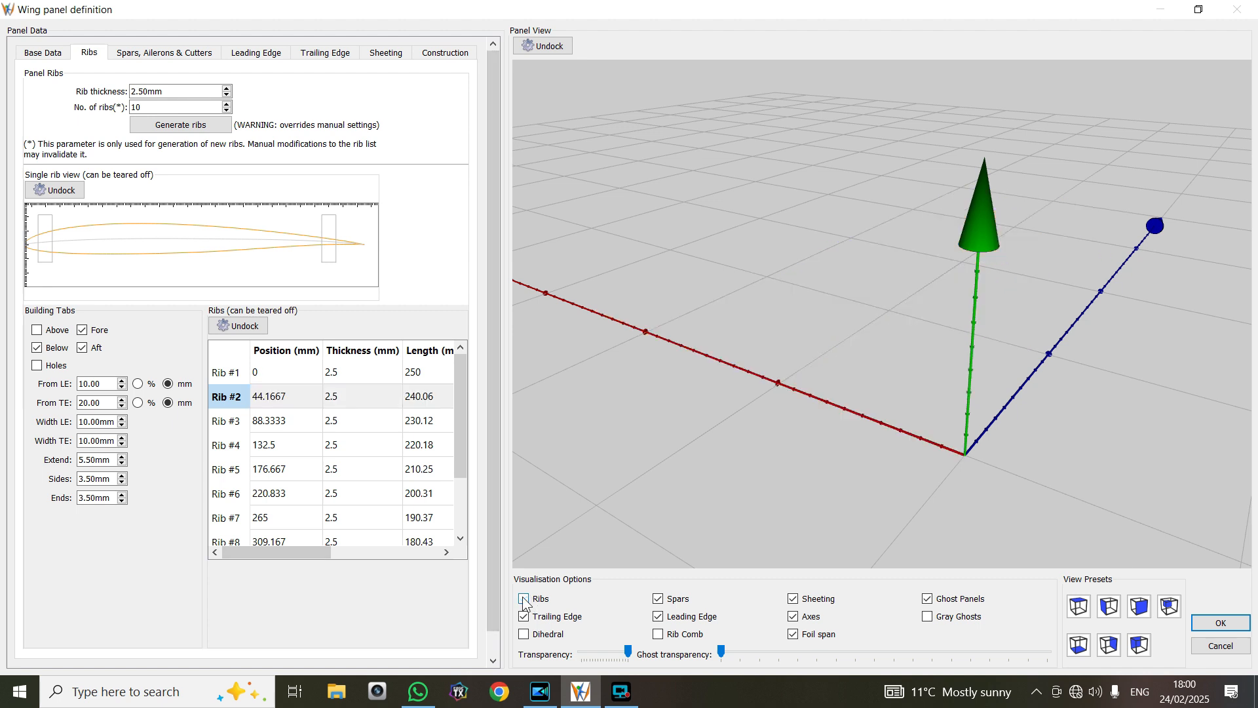
left_click(524, 599)
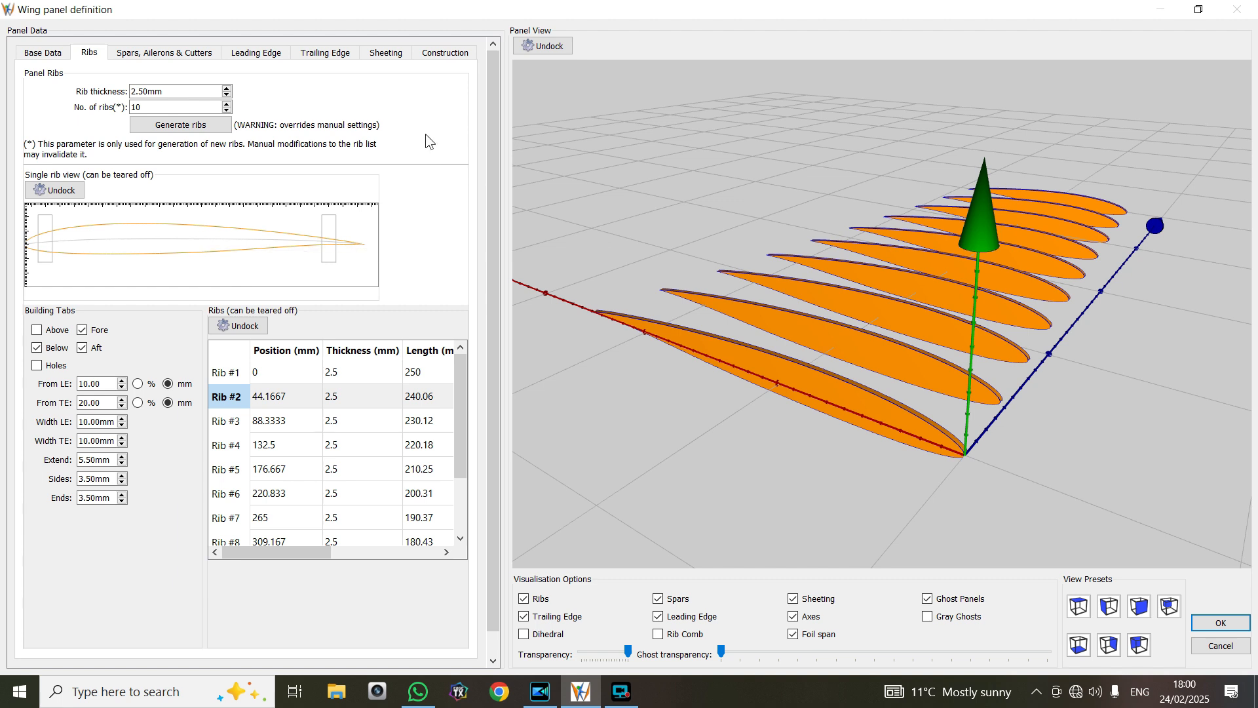
Add a new round spar in front to the panel's empty spar table
left_click(177, 56)
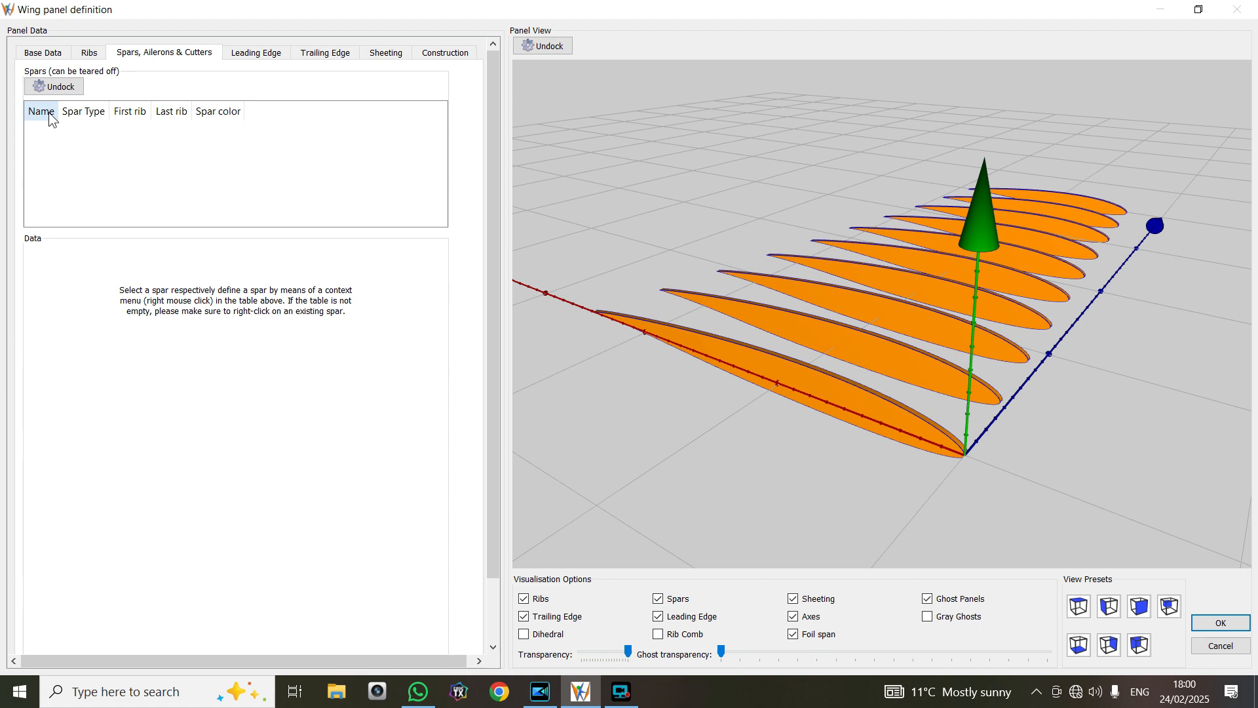
right_click(104, 136)
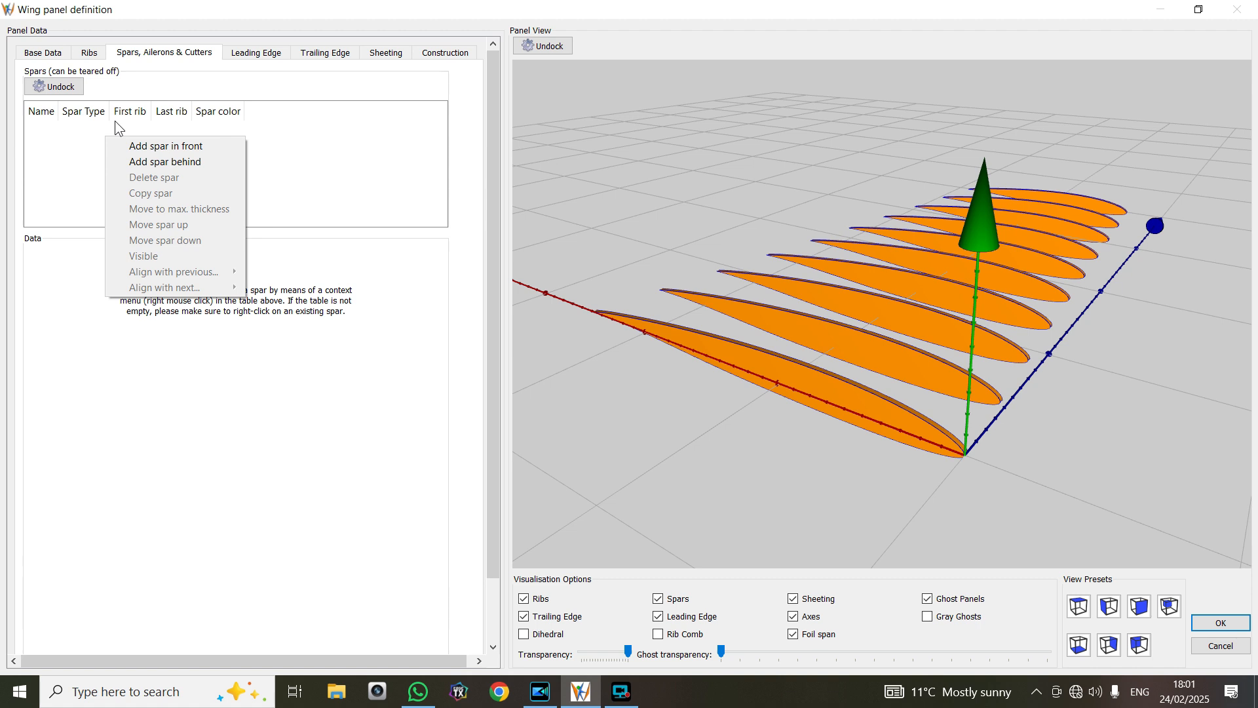
left_click(190, 145)
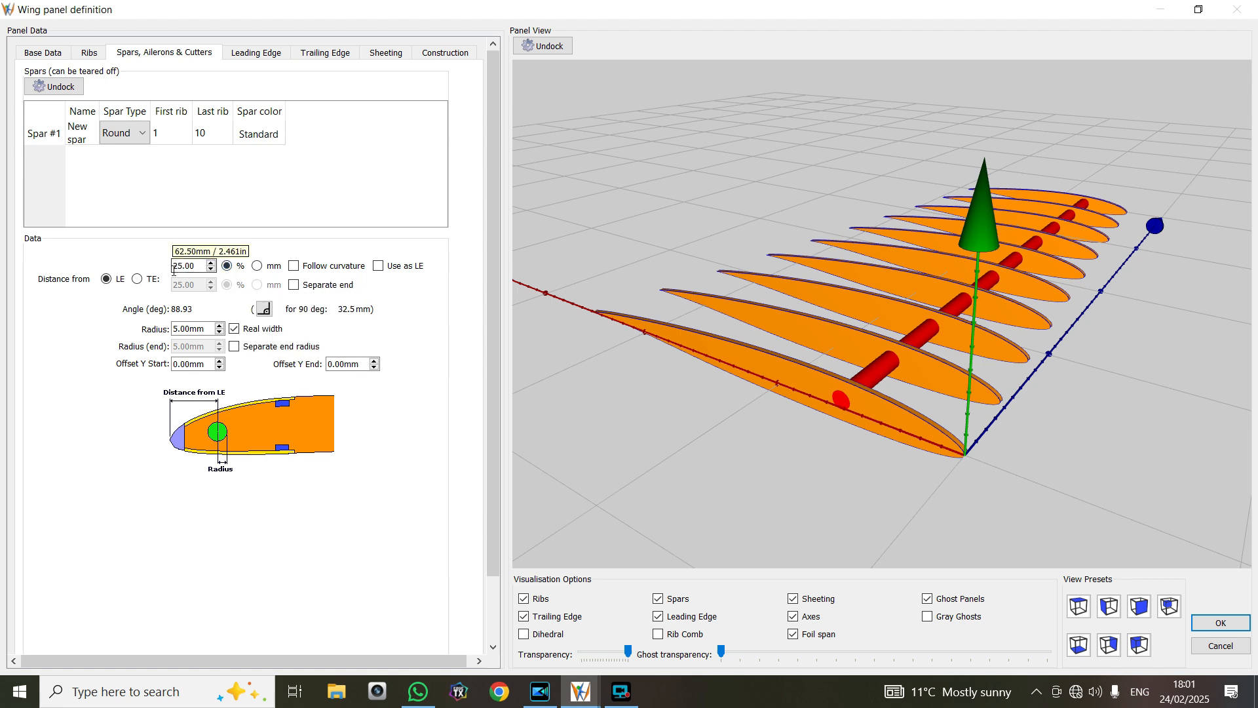
Move the new spar forward to a distance of 12% from the leading edge
left_click(211, 269)
left_click(210, 269)
left_click(211, 270)
left_click(211, 269)
left_click(210, 270)
left_click(212, 269)
left_click(212, 269)
left_click(211, 269)
left_click(211, 270)
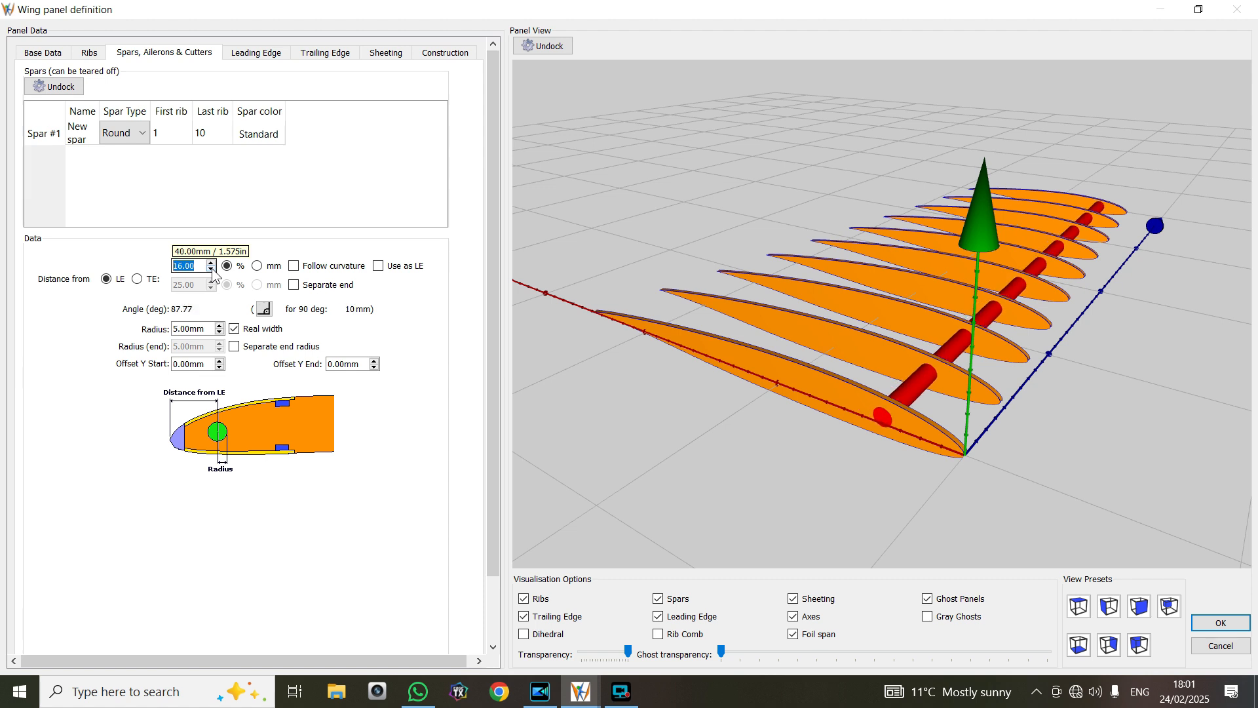
left_click(212, 269)
left_click(212, 270)
left_click(212, 269)
left_click(211, 269)
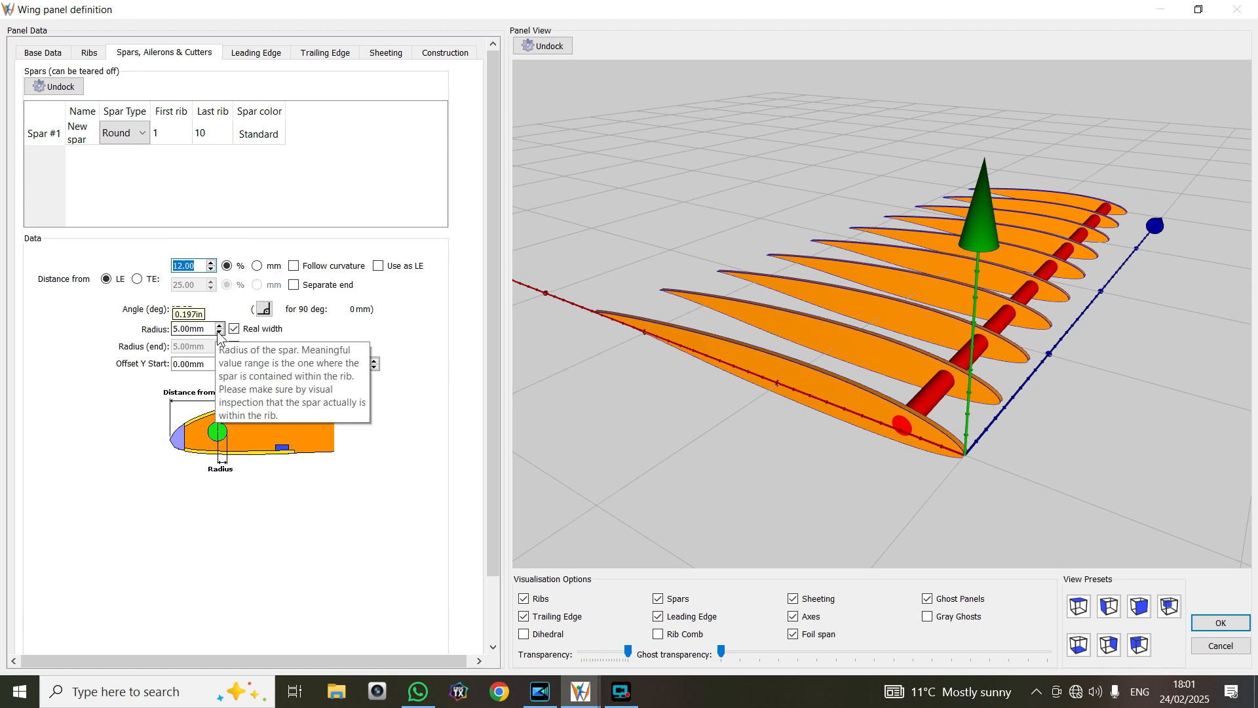
Set the spar's radius to 3 mm and its distance from the leading edge to 1%
left_click(219, 332)
left_click(219, 332)
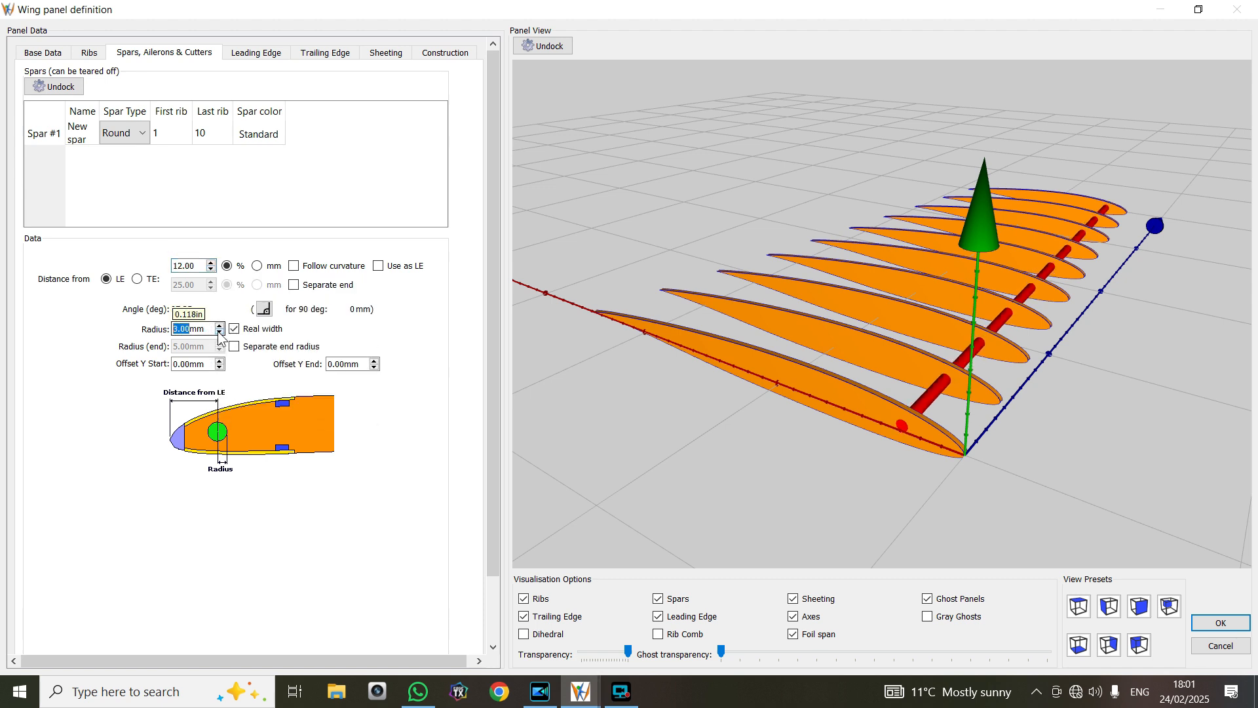
left_click(210, 270)
left_click(210, 270)
left_click(210, 270)
left_click(210, 270)
left_click(211, 270)
left_click(210, 270)
left_click(210, 270)
left_click(210, 270)
left_click(210, 269)
left_click(211, 270)
left_click(210, 270)
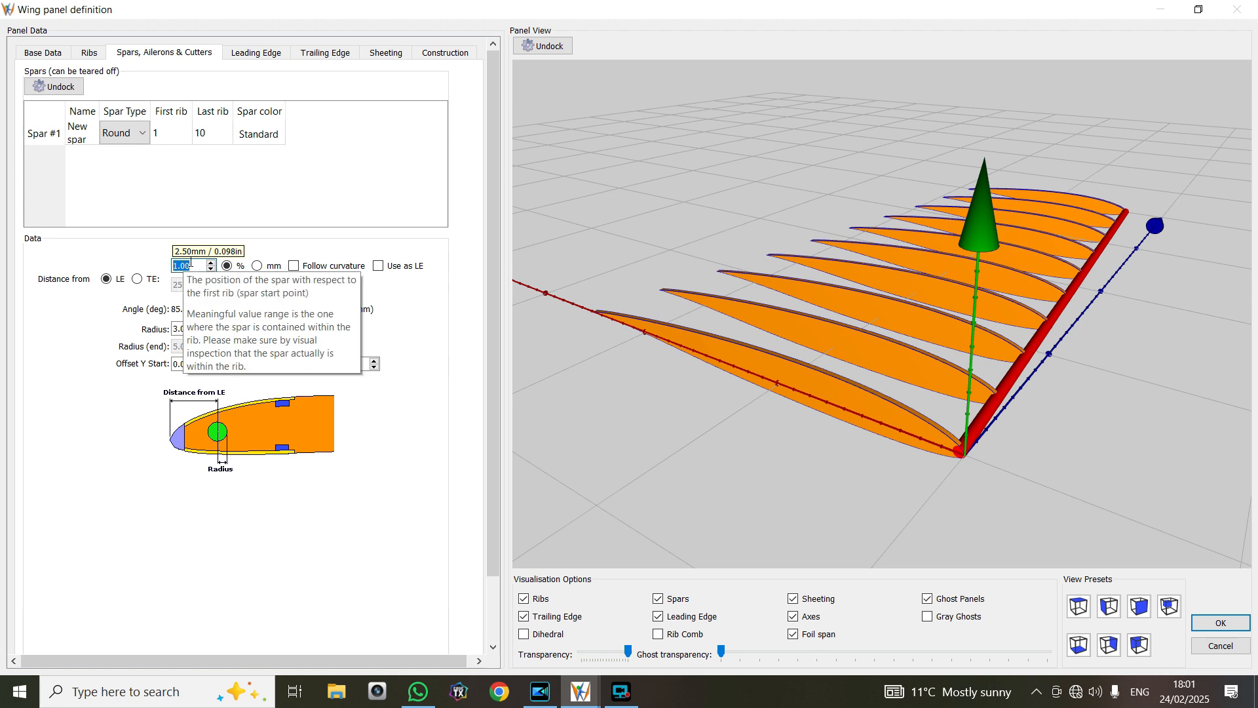
Rename the new spar as "leading"
scroll(1084, 376, "up", 1)
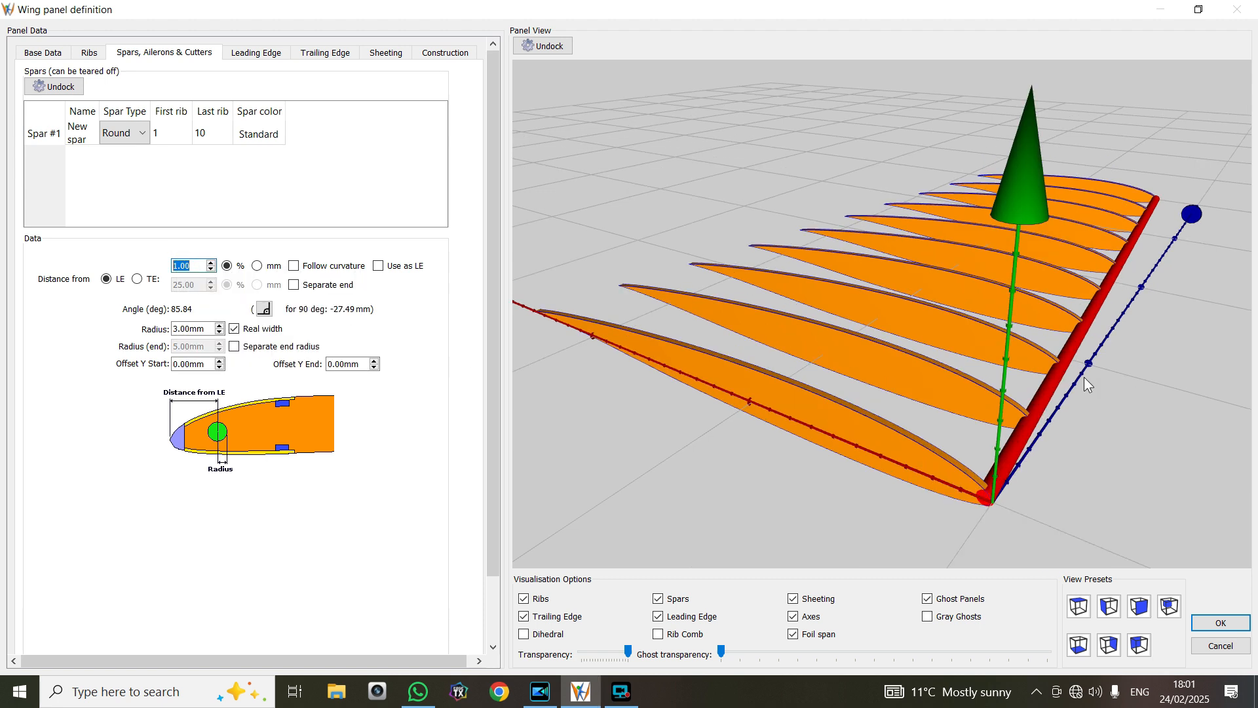
left_click_drag(954, 337, 965, 296)
scroll(967, 295, "up", 3)
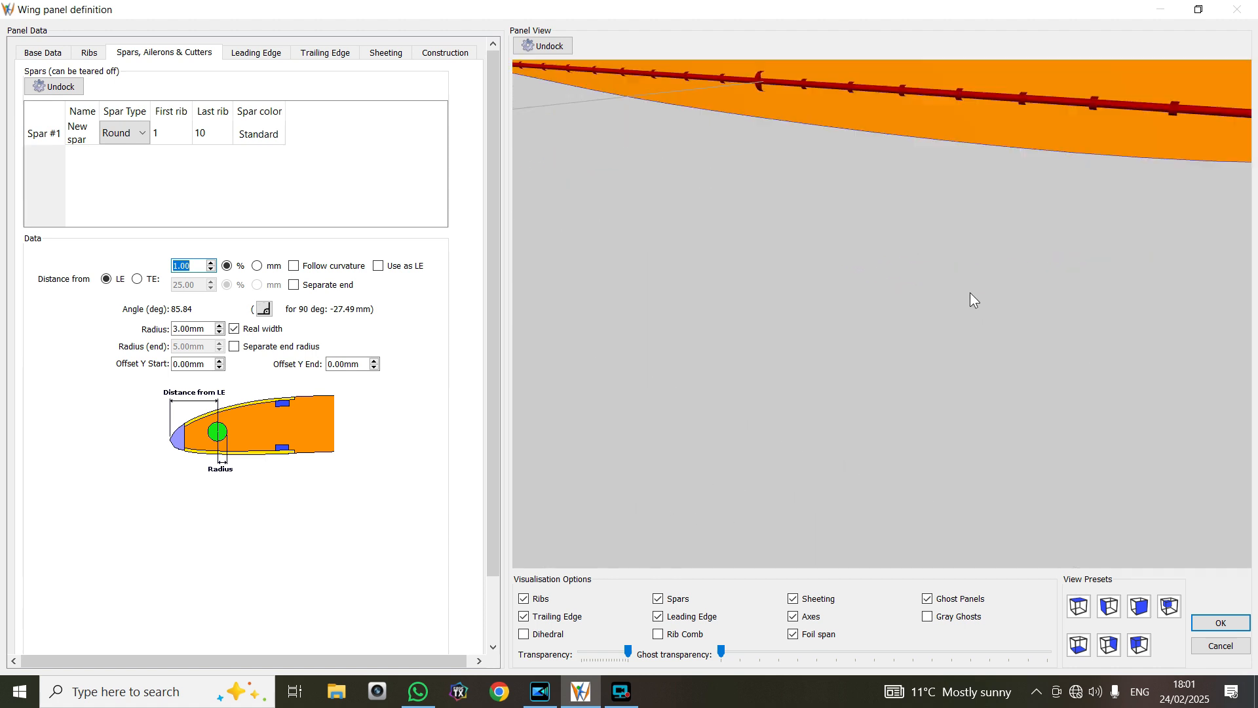
mouse_move(1063, 270)
left_mouse_down()
mouse_move(1019, 296)
mouse_move(1075, 257)
mouse_move(1056, 262)
left_mouse_up()
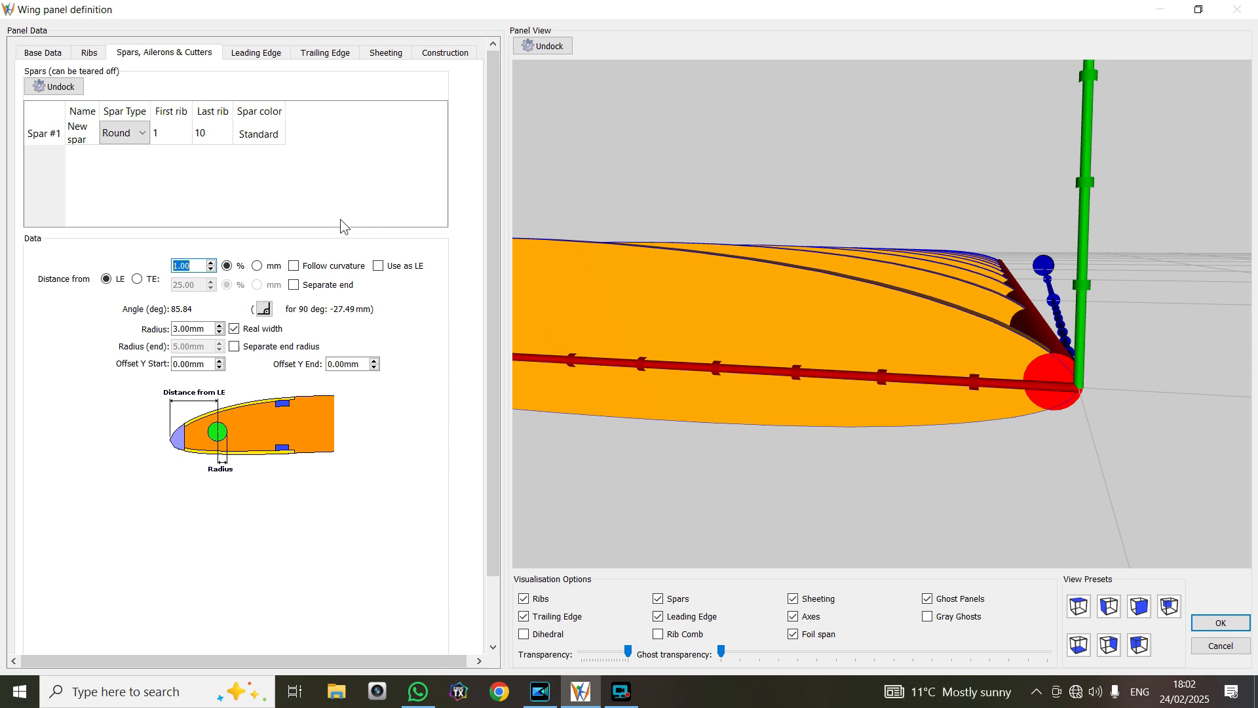
right_click(86, 140)
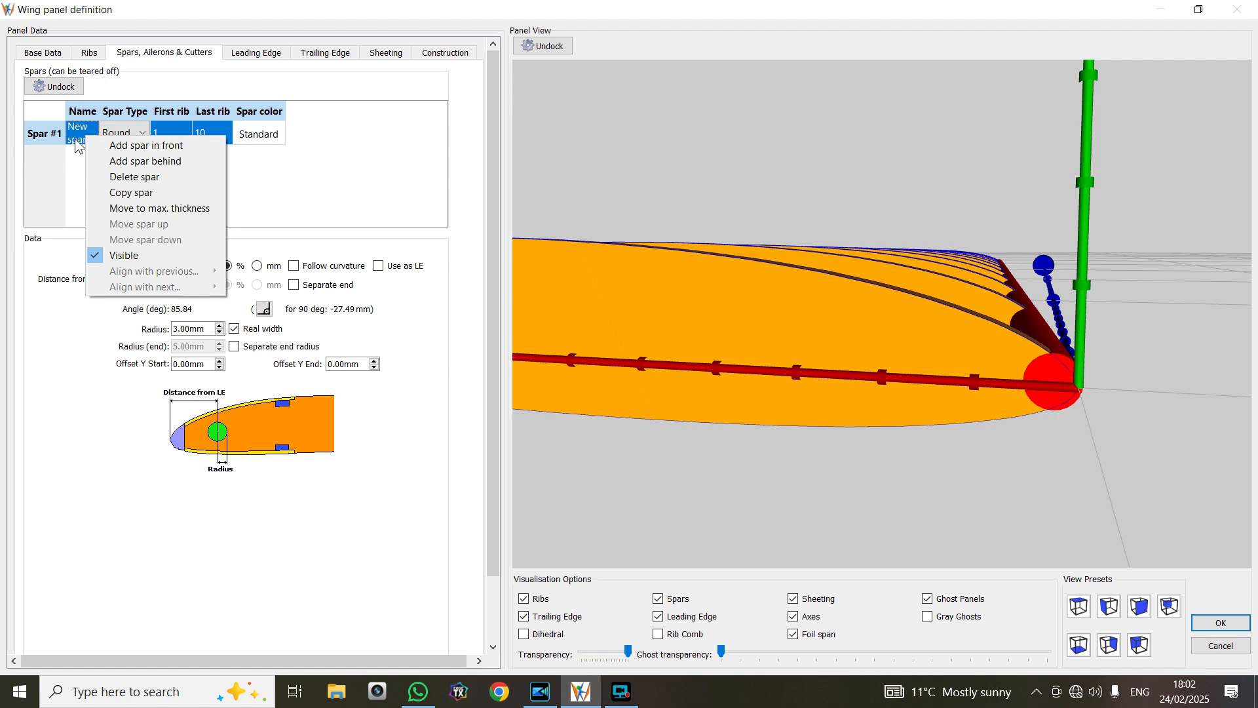
left_click(76, 146)
double_click(77, 144)
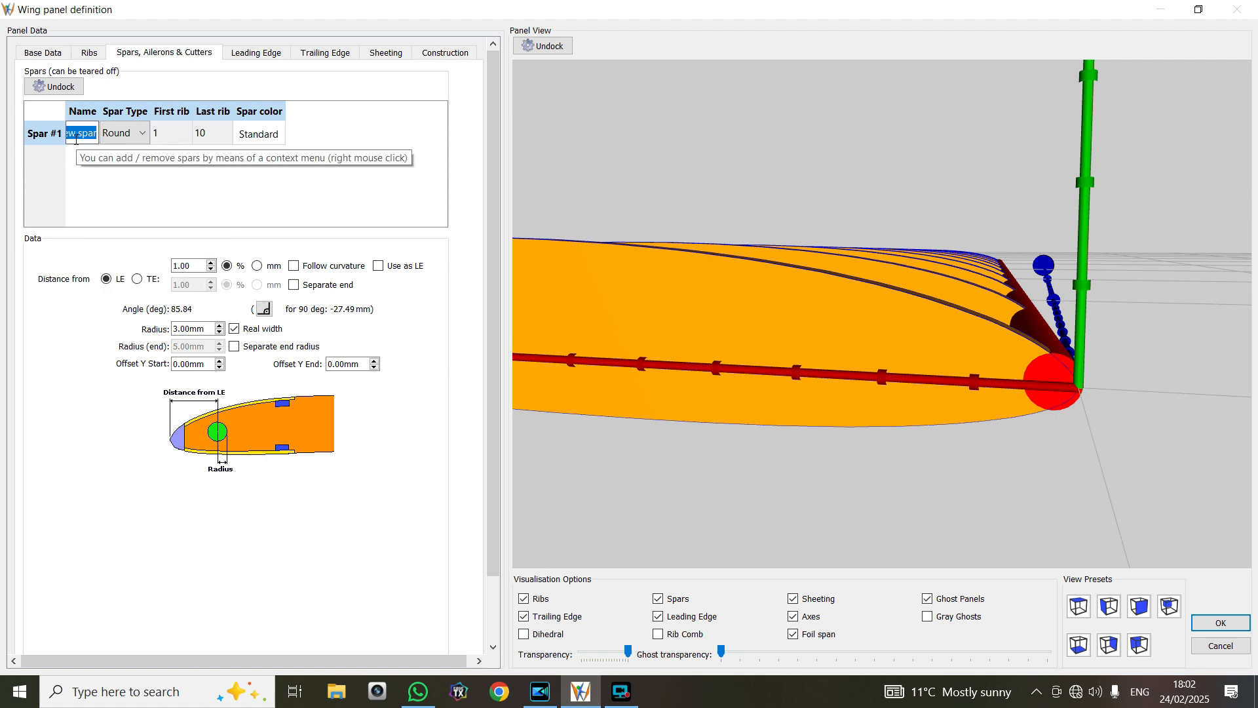
key("BackSpace")
type("lead")
type("ing")
key("Return")
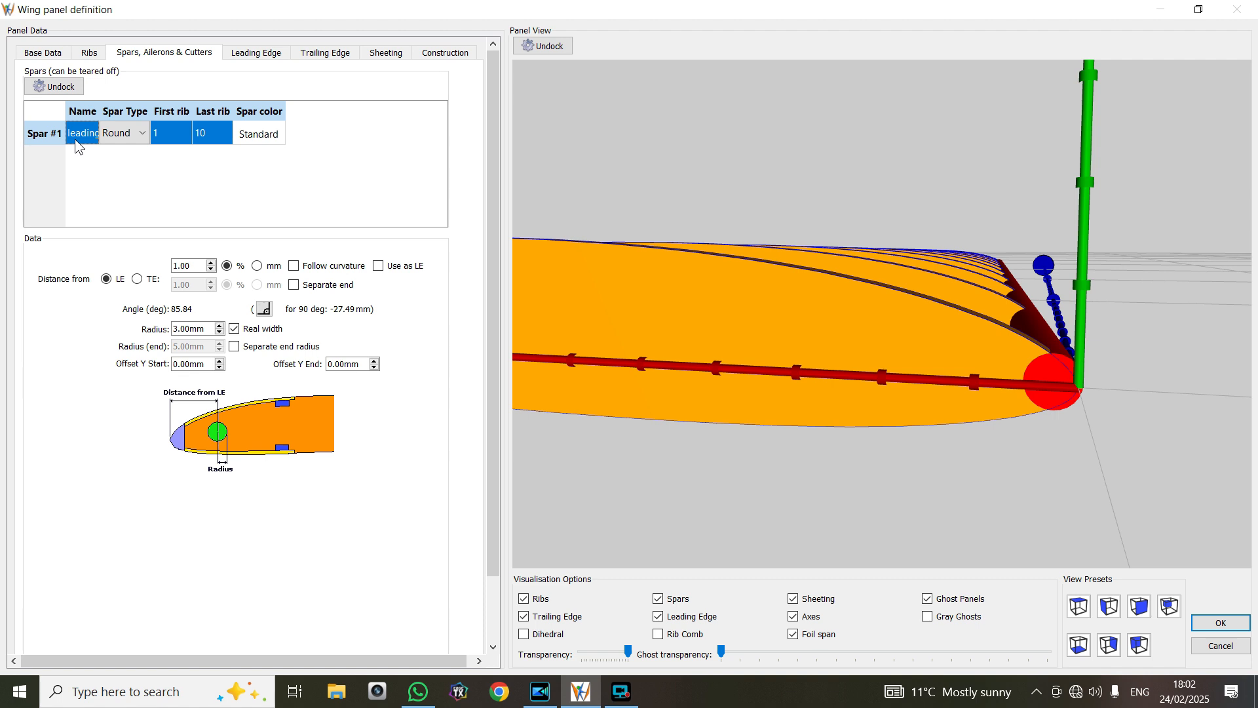
scroll(623, 308, "down", 5)
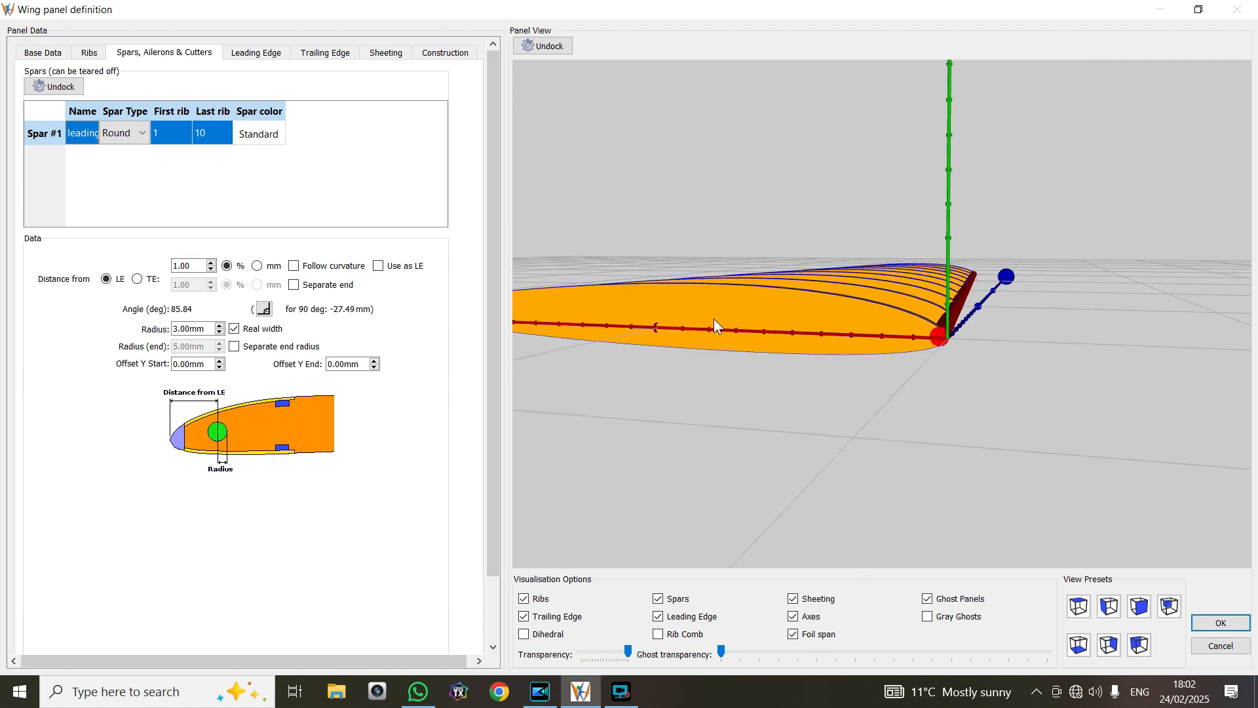
scroll(713, 318, "down", 2)
left_click_drag(671, 266, 666, 296)
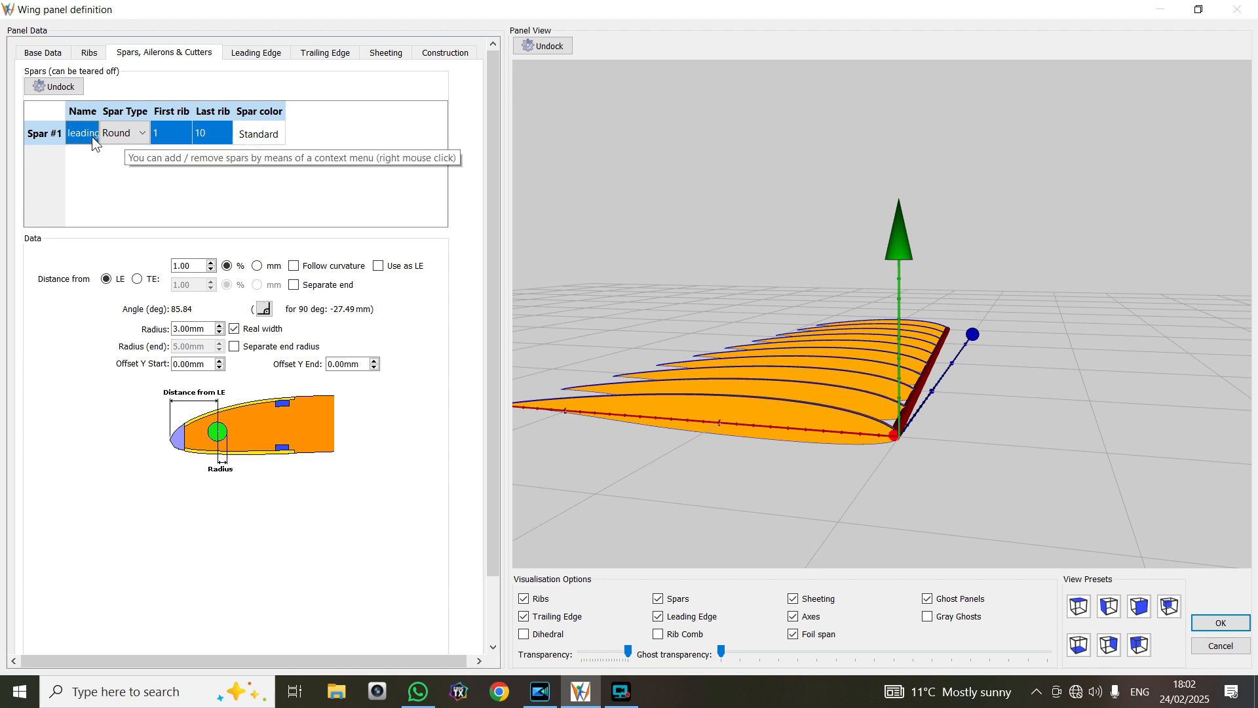
left_click(141, 135)
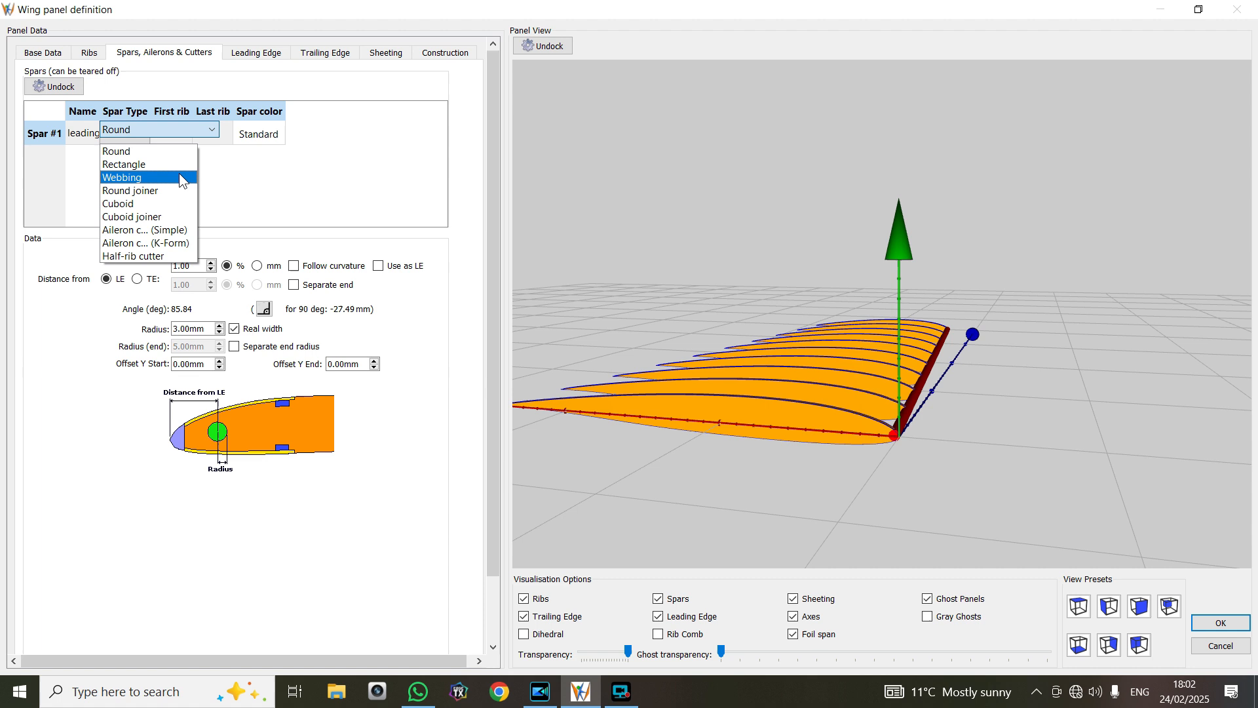
left_click(251, 165)
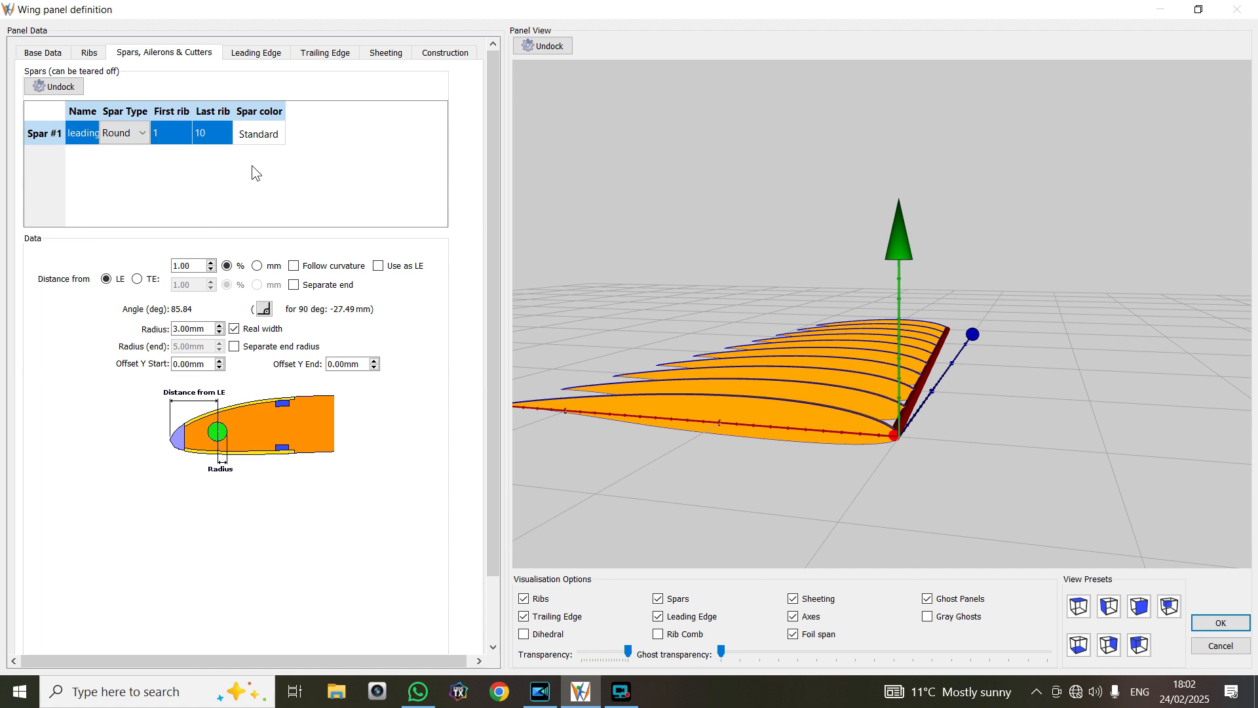
Try the Rectangle type on the leading spar and set it back to Round
left_click(139, 139)
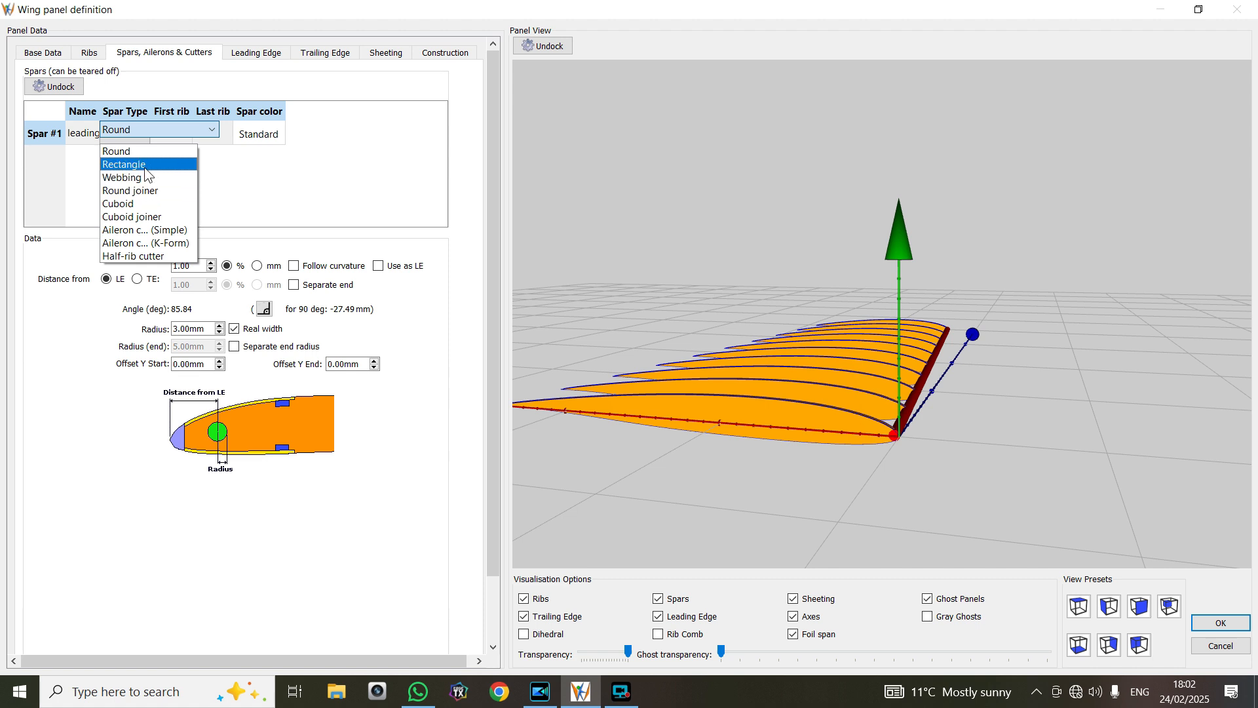
left_click(144, 165)
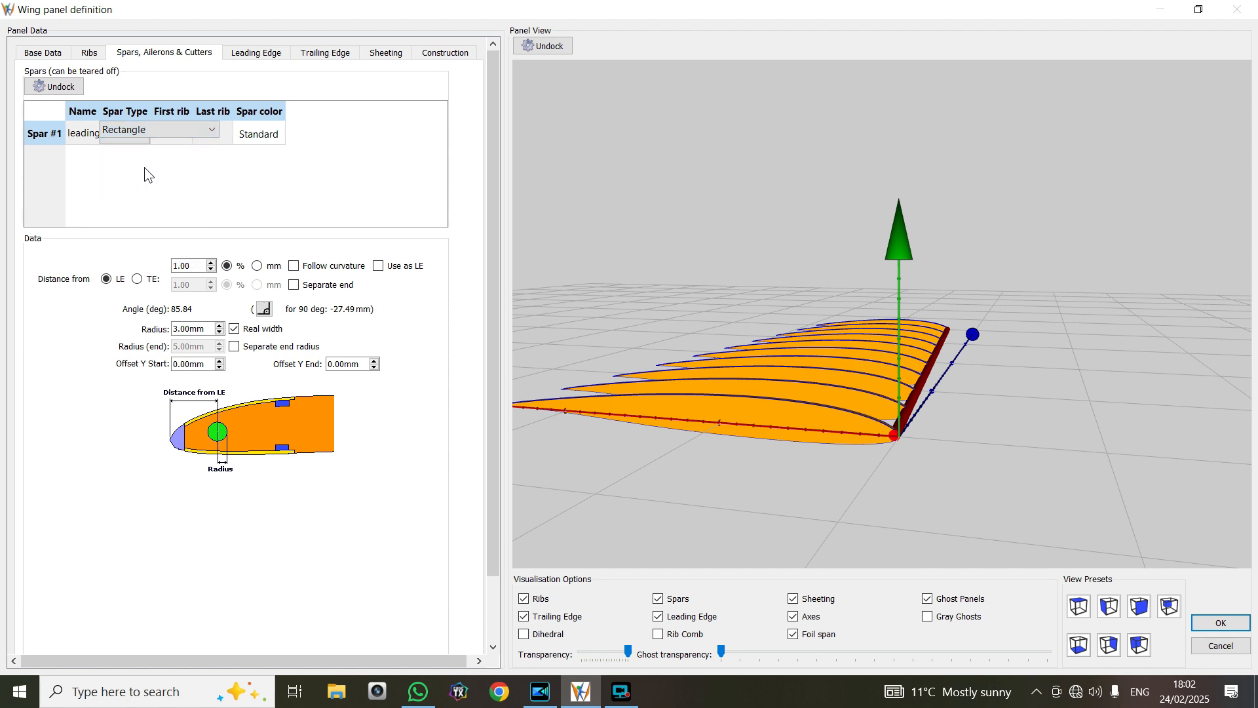
left_click(213, 126)
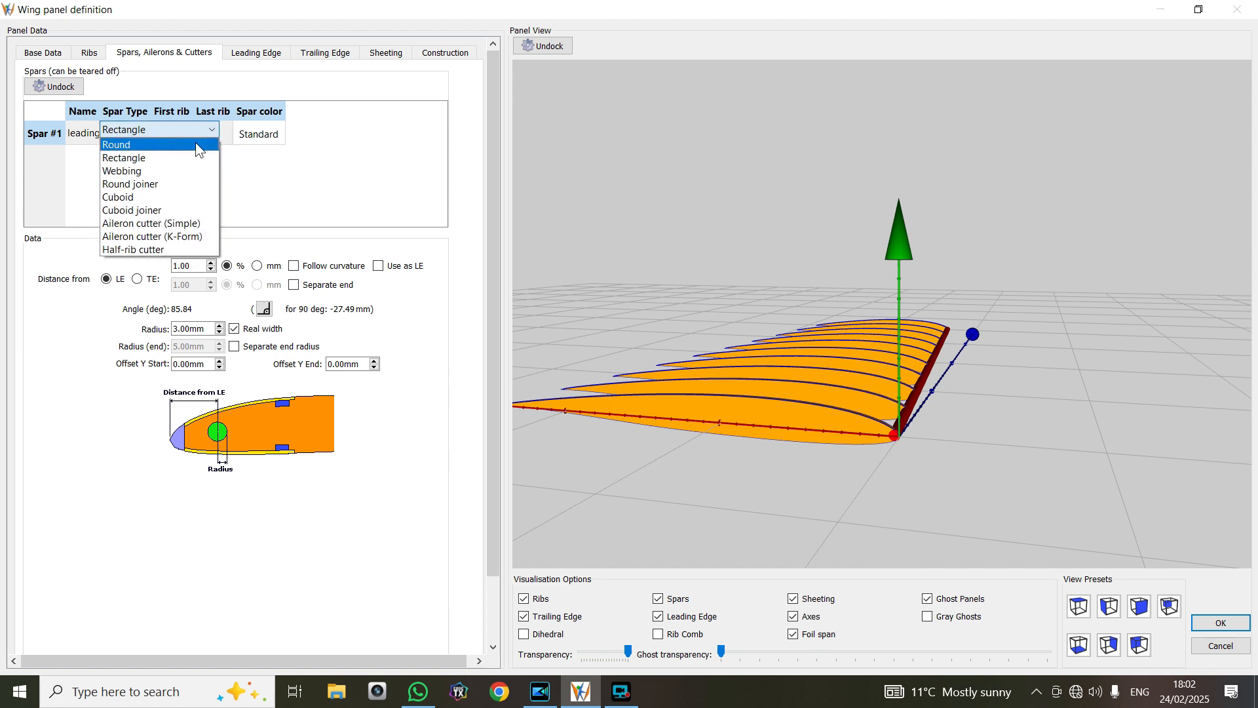
left_click(189, 146)
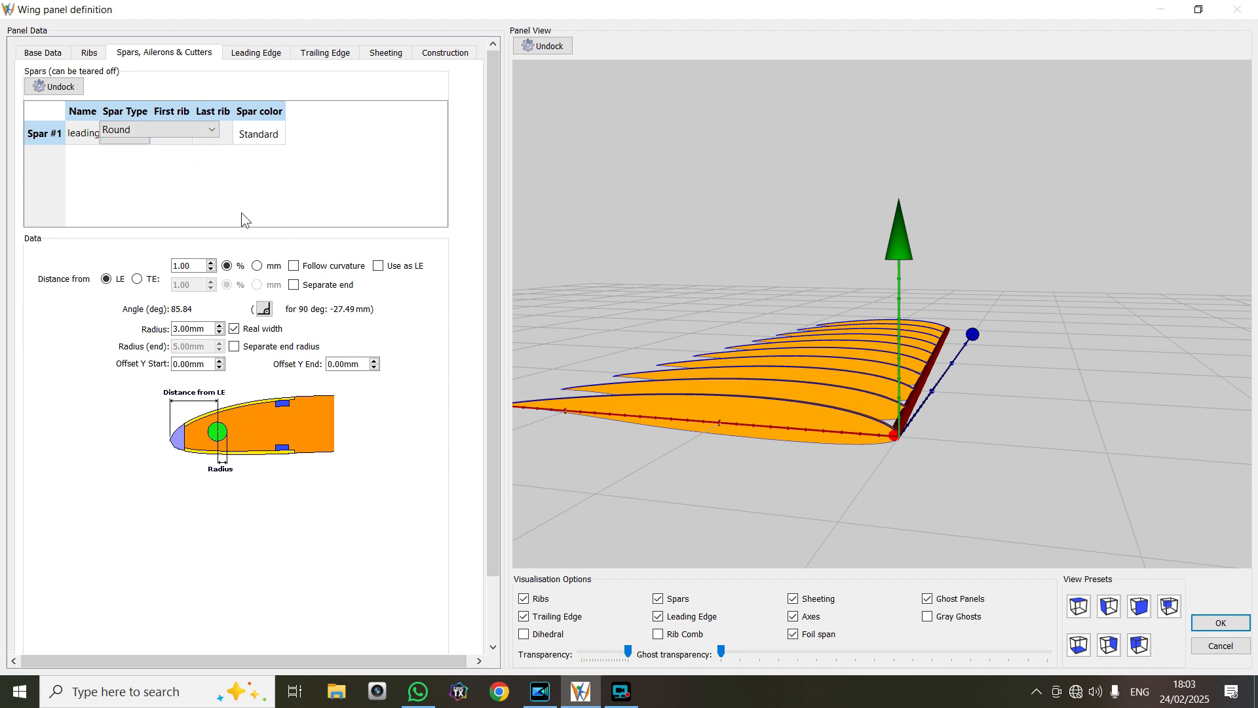
left_click(144, 172)
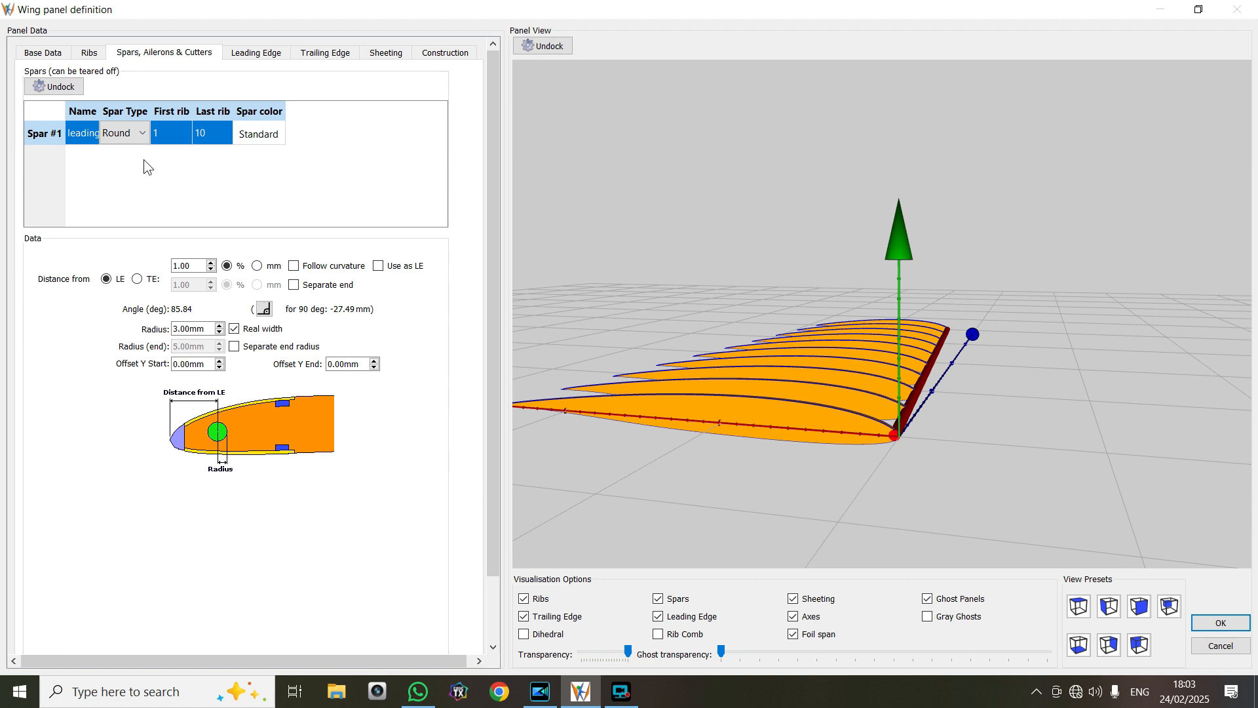
Add a second round spar in front in the spar table and set its radius to 3 mm
right_click(145, 161)
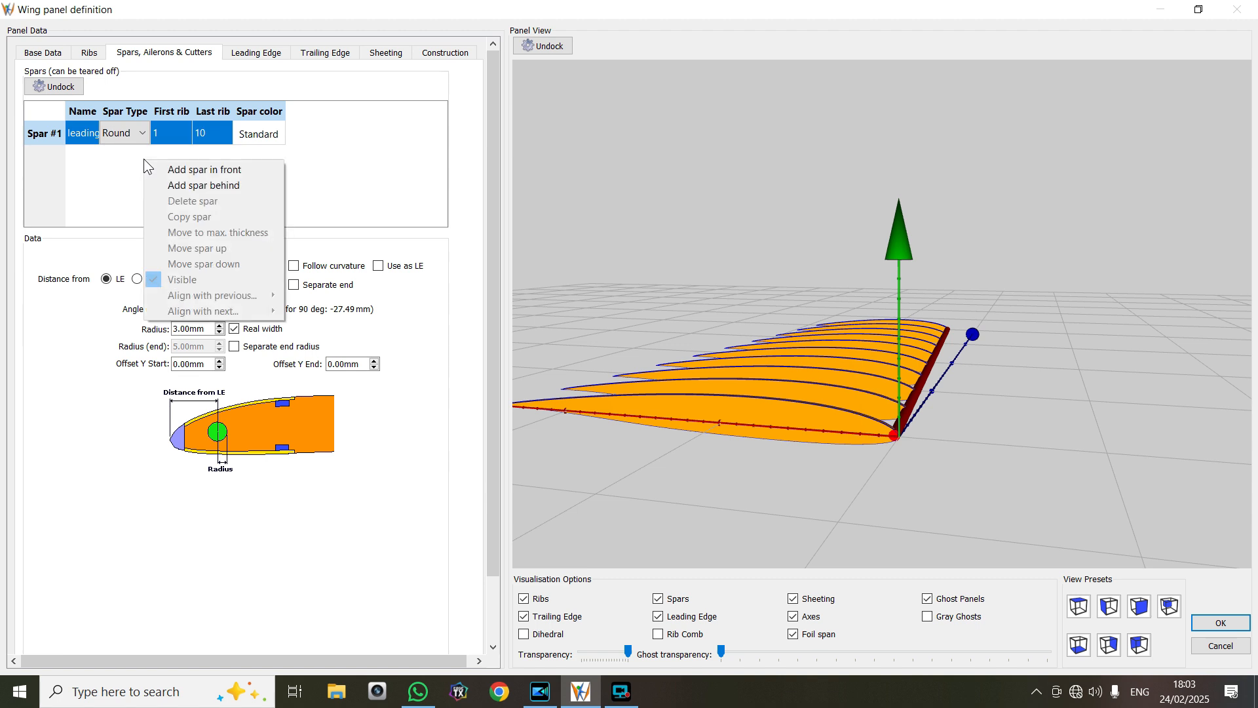
left_click(181, 171)
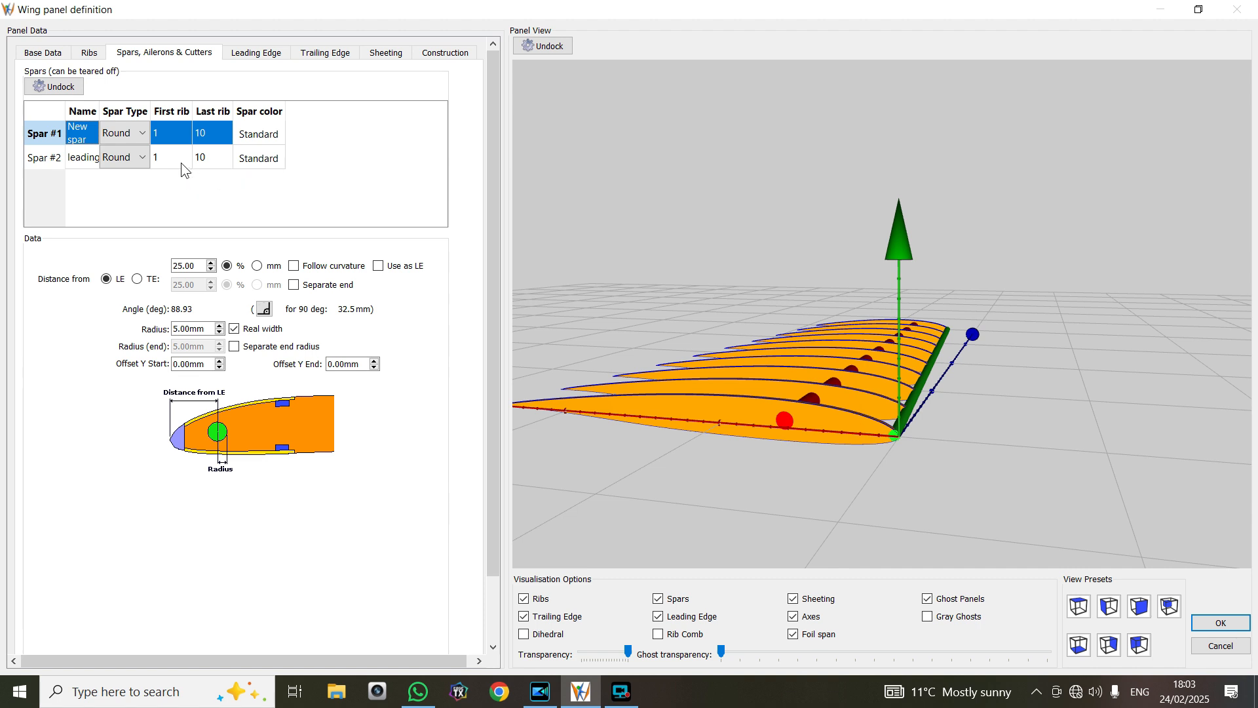
left_click(220, 326)
left_click(220, 333)
left_click(220, 333)
left_click(219, 333)
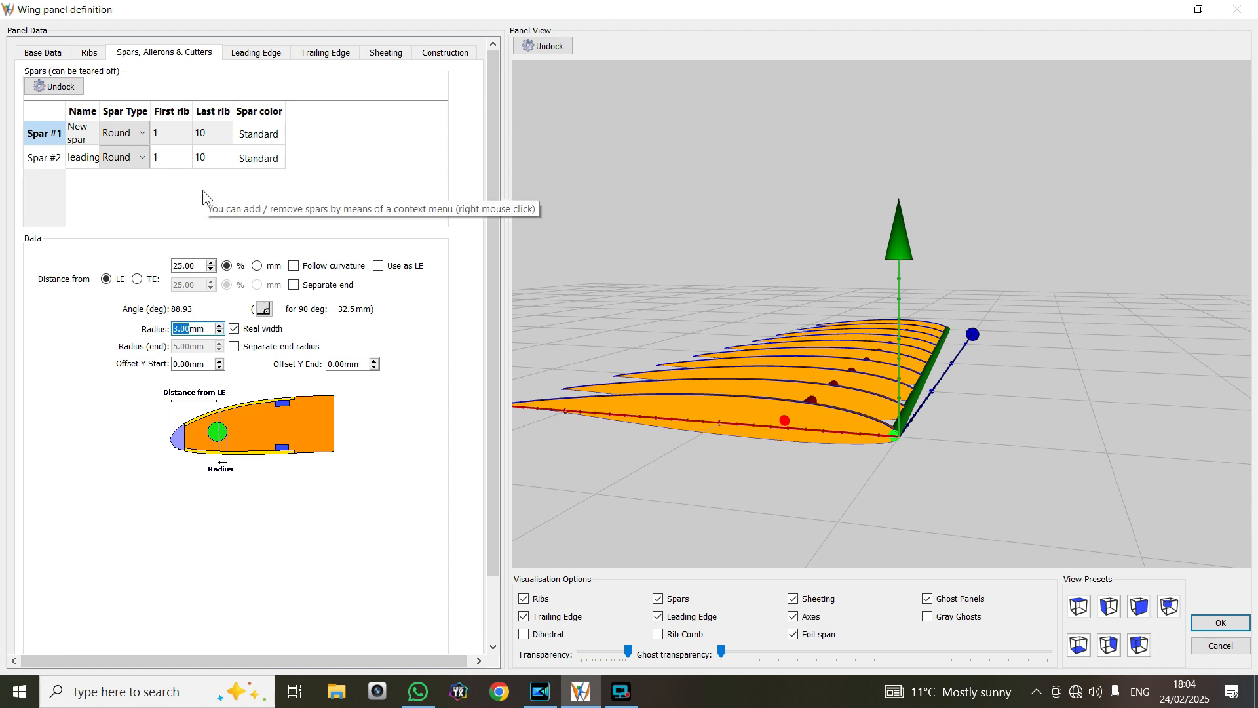
Rename the new spar as "main spar"
double_click(83, 139)
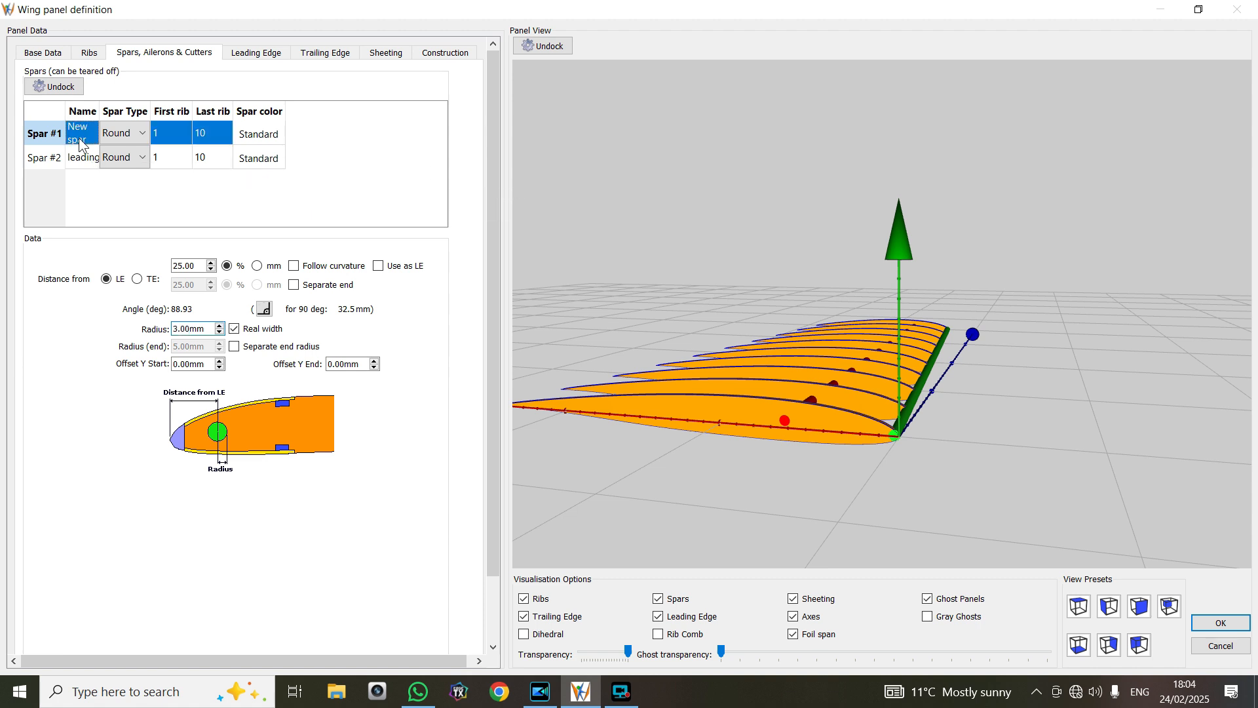
right_click(89, 138)
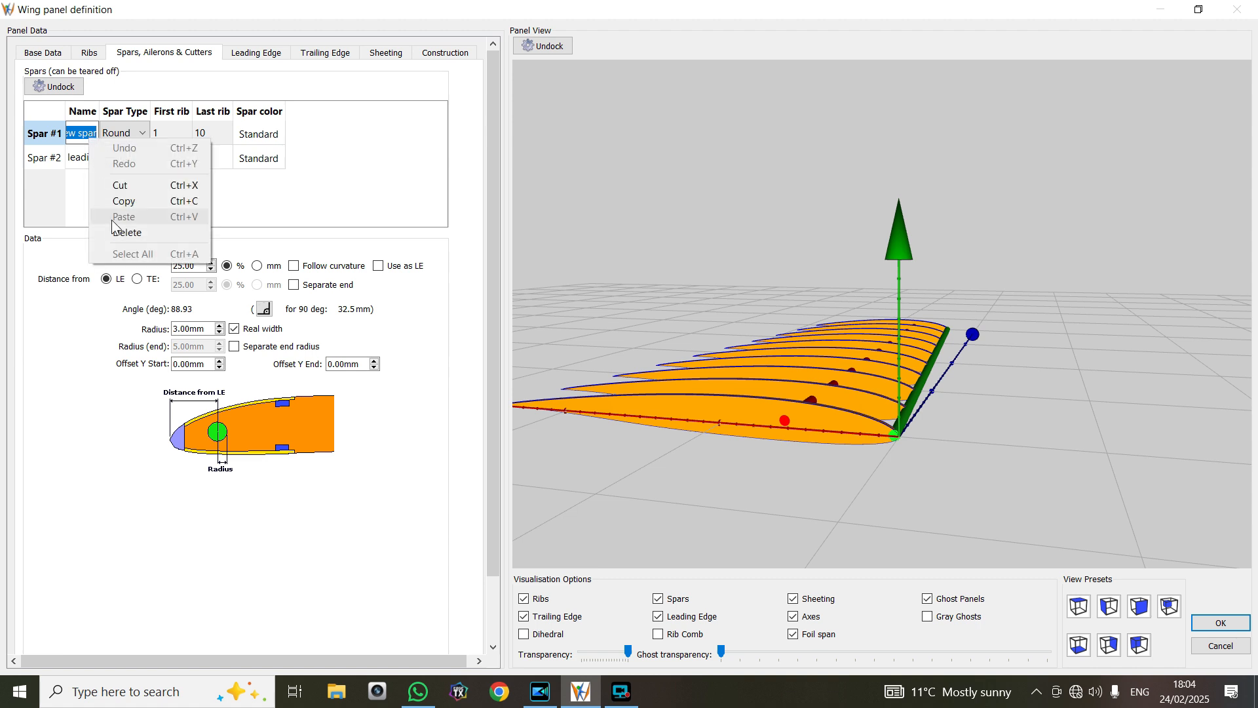
left_click(104, 322)
double_click(89, 139)
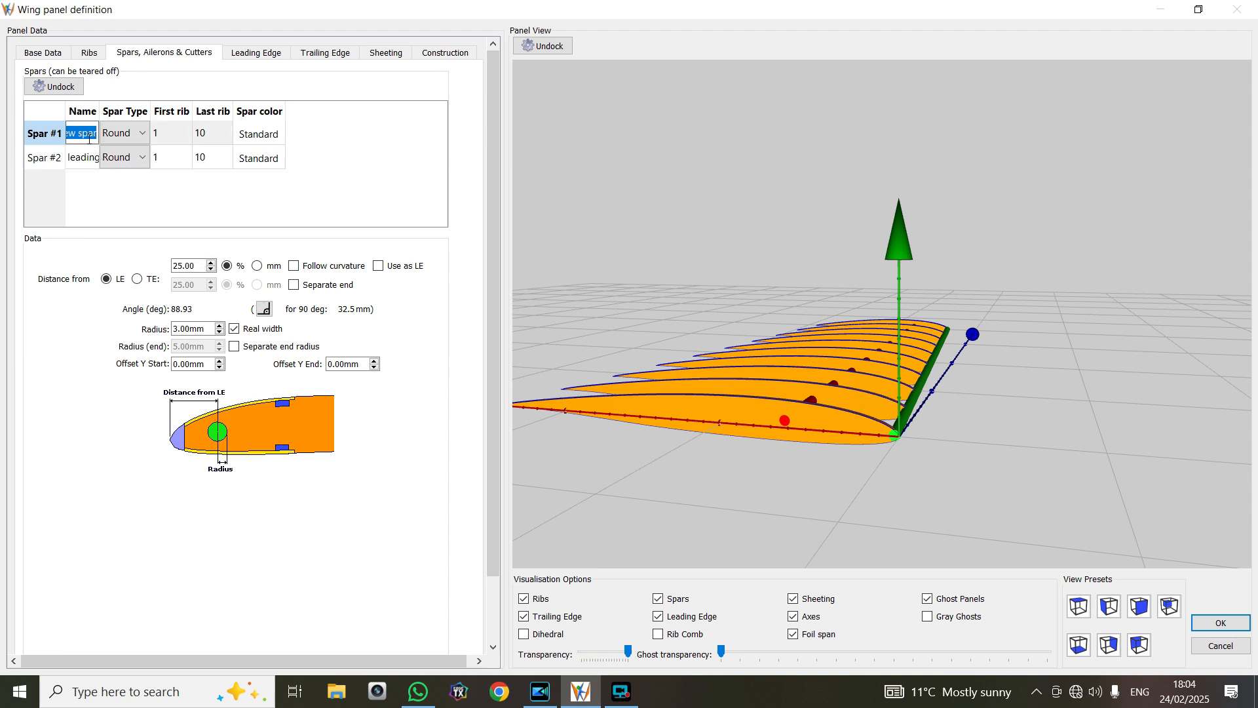
type("main")
type(" spar")
Try lowering the main spar's start Y offset to -5.75 mm
scroll(759, 437, "up", 2)
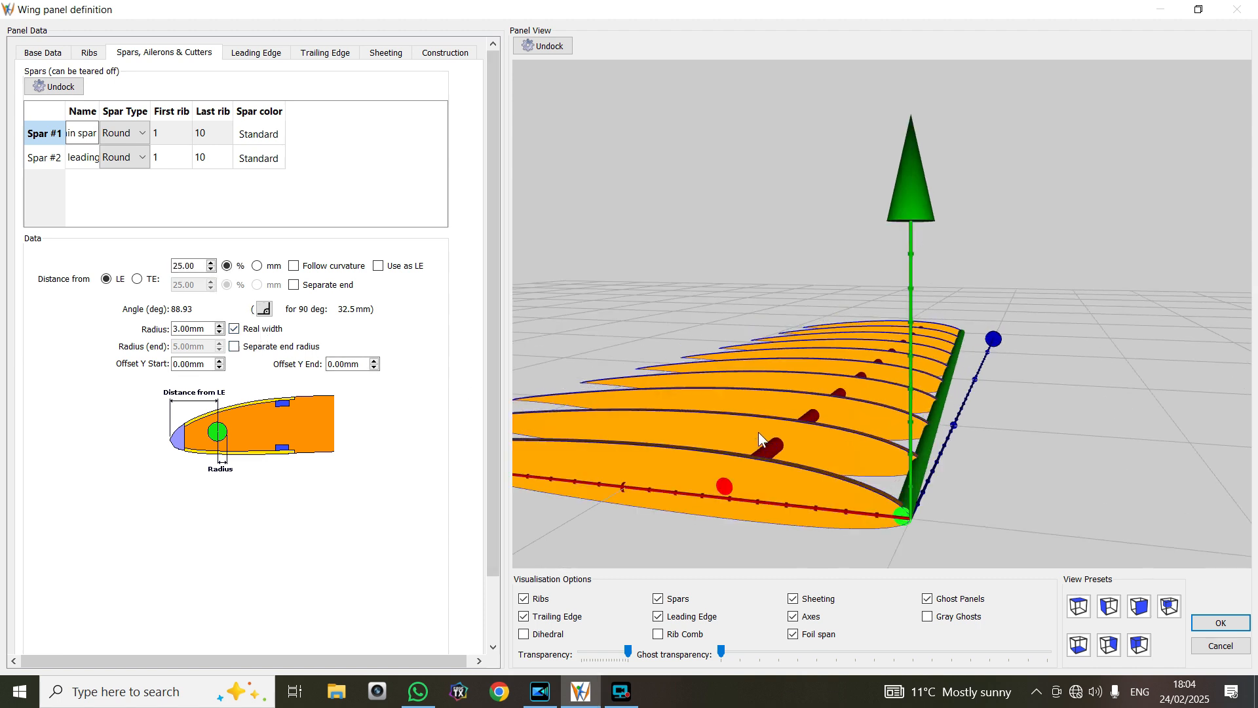
scroll(757, 431, "up", 5)
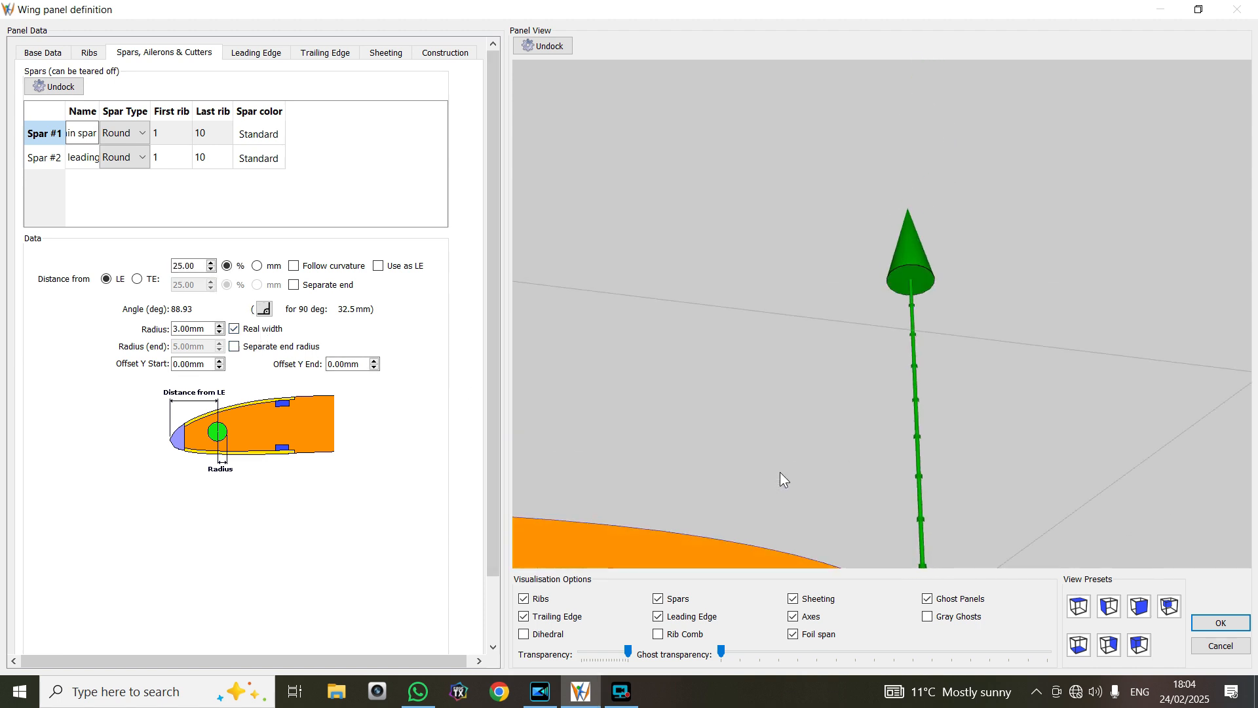
mouse_move(801, 481)
left_mouse_down()
mouse_move(815, 451)
mouse_move(816, 465)
left_mouse_up()
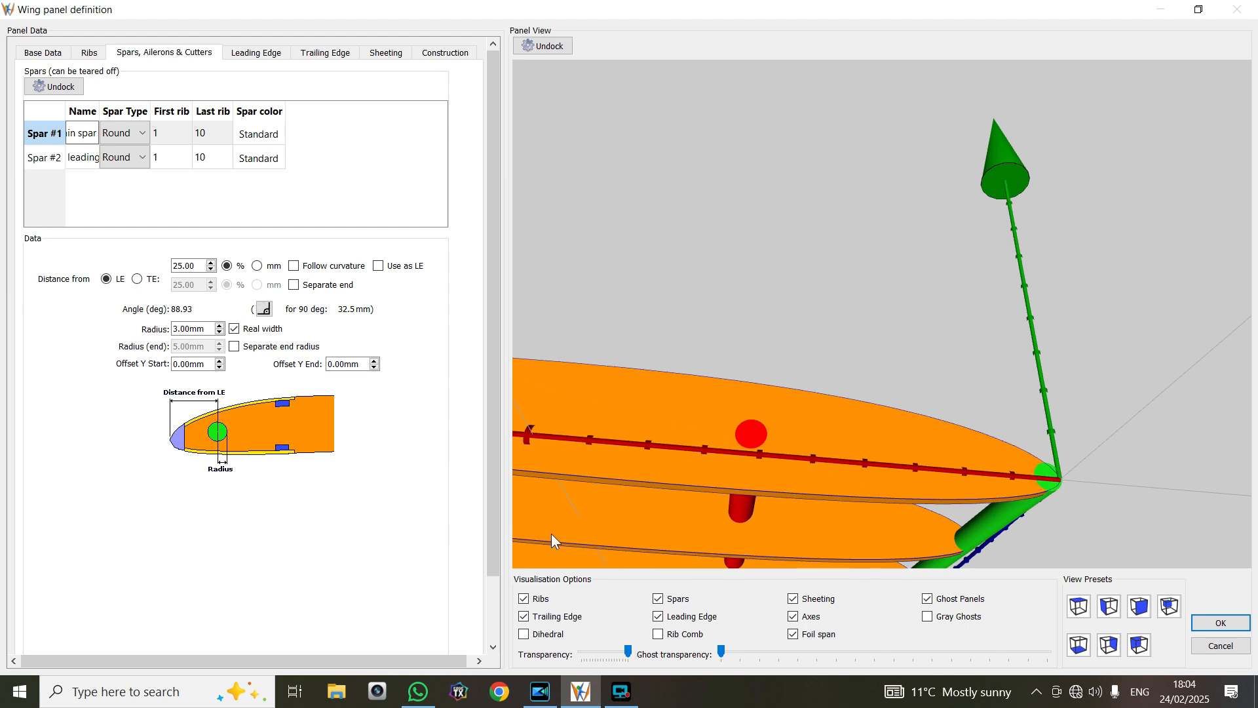
left_click(221, 368)
left_click(220, 368)
left_click(221, 368)
left_click(221, 368)
left_click(221, 369)
left_click(221, 368)
left_click(221, 369)
left_click(221, 368)
left_click(220, 367)
left_click(220, 368)
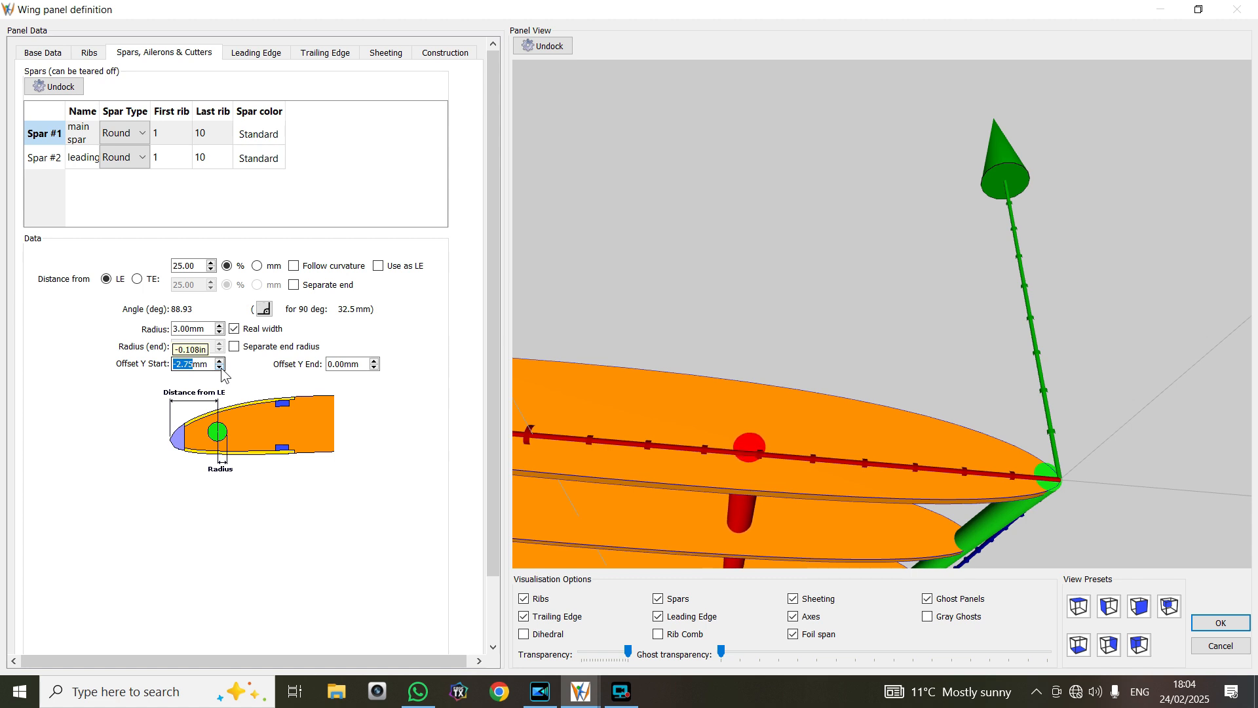
left_click(221, 367)
left_click(221, 367)
left_click(221, 367)
left_click(221, 367)
left_click(221, 368)
left_click(221, 368)
left_click(221, 368)
left_click(221, 368)
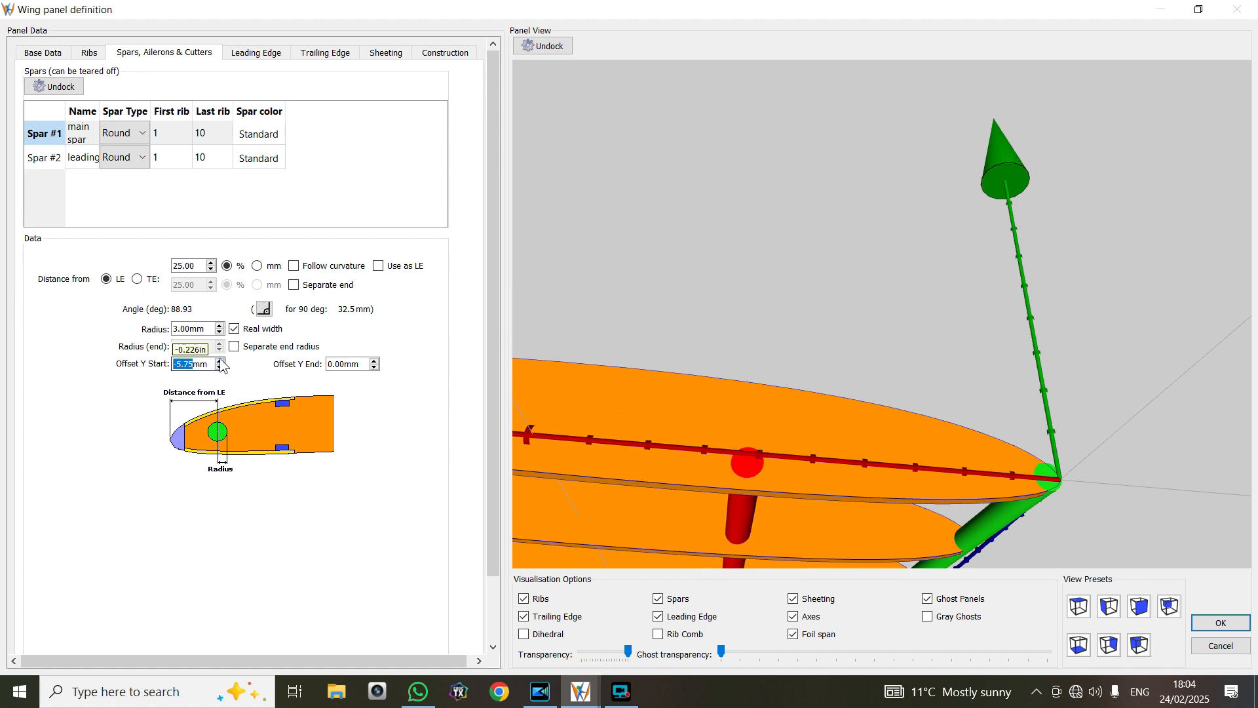
Return the main spar's start Y offset to 0 mm
left_click(220, 360)
left_click(221, 361)
left_click(220, 361)
left_click(220, 361)
left_click(221, 360)
left_click(220, 361)
left_click(220, 360)
left_click(220, 360)
left_click(220, 361)
left_click(220, 360)
left_click(220, 360)
left_click(220, 361)
left_click(220, 360)
left_click(220, 360)
left_click(220, 360)
left_click(220, 361)
left_click(220, 360)
left_click(220, 361)
left_click(221, 360)
left_click(220, 361)
left_click(220, 360)
left_click(221, 361)
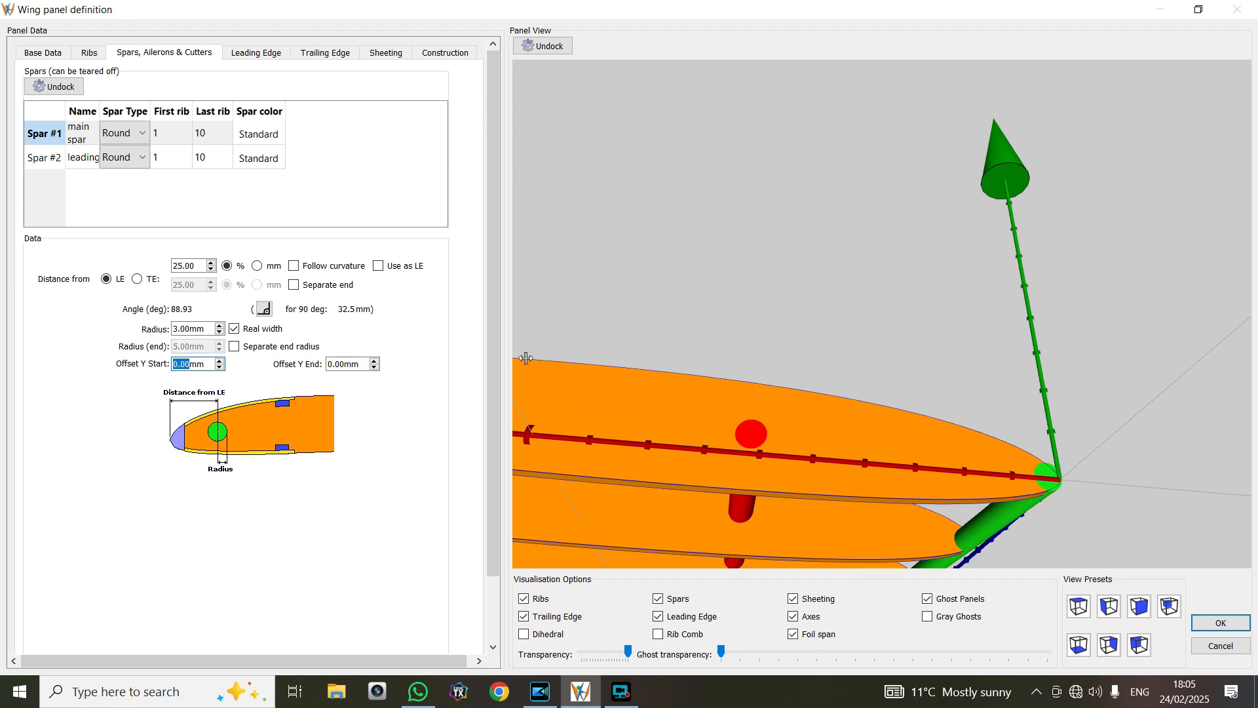
Examine both spars along the ribs, hiding the spars temporarily to inspect their cutouts in the ribs
left_click_drag(698, 360, 719, 339)
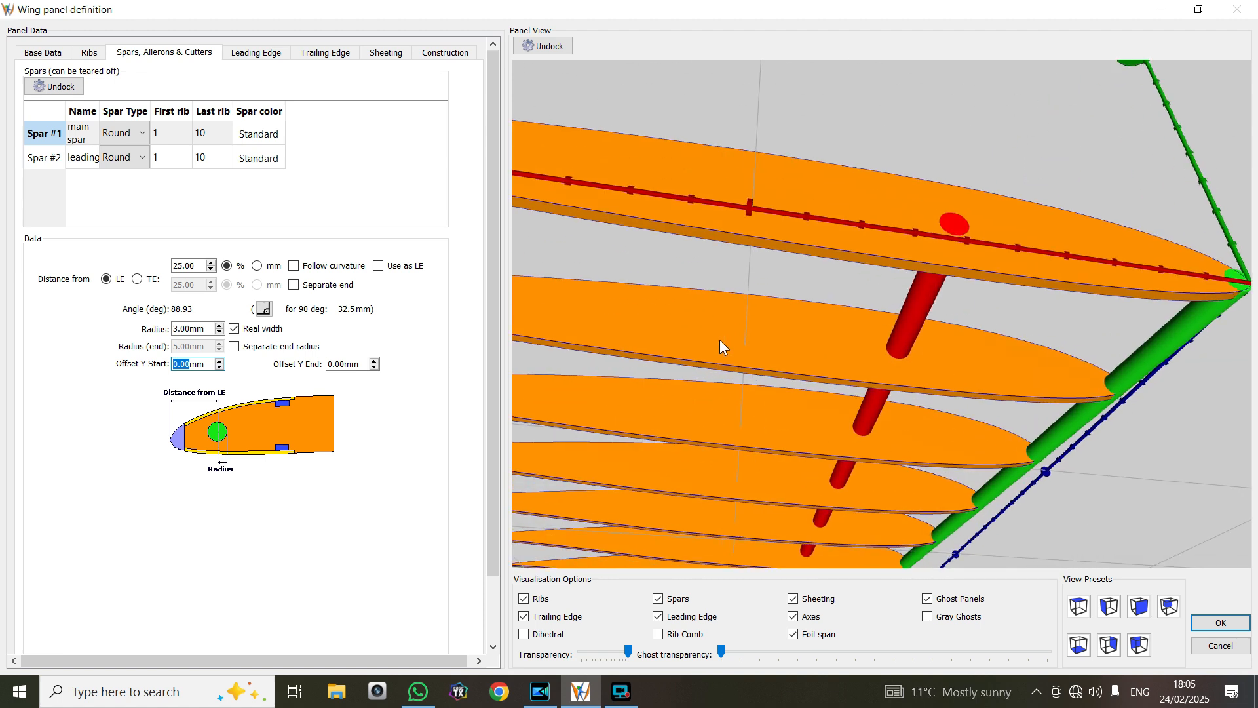
scroll(721, 340, "down", 3)
left_click_drag(773, 300, 760, 361)
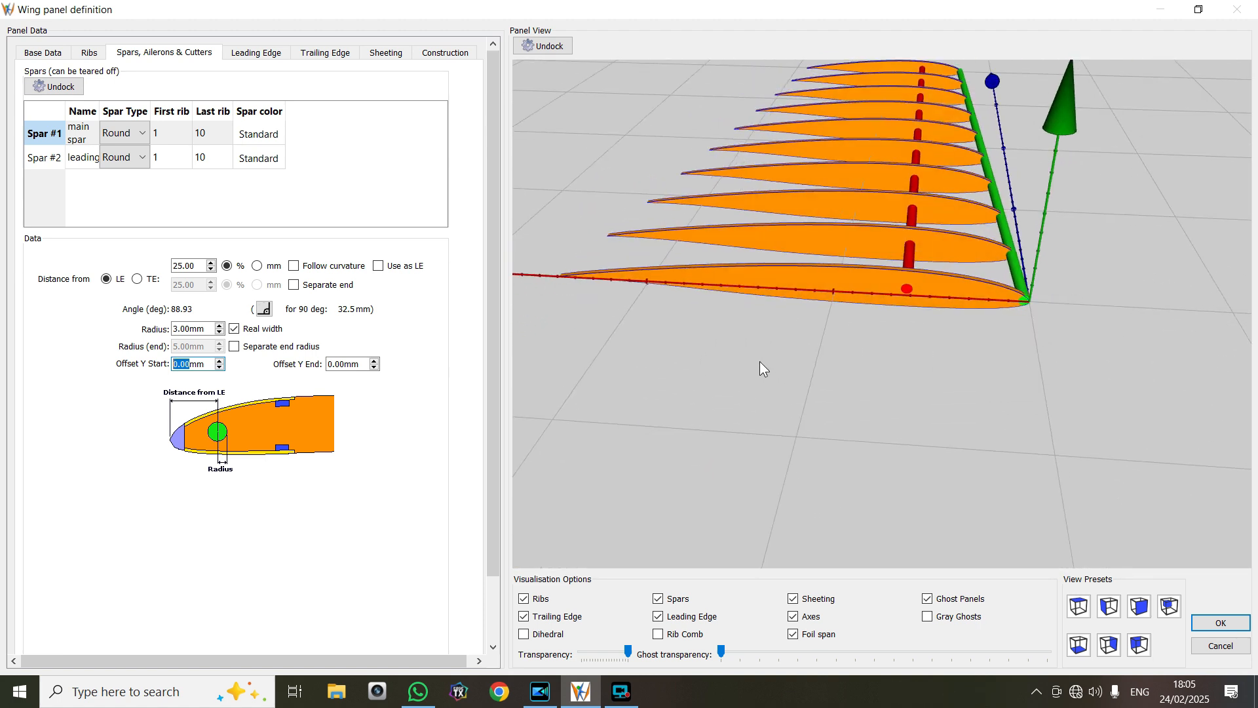
left_click_drag(861, 336, 864, 305)
left_click_drag(895, 231, 883, 282)
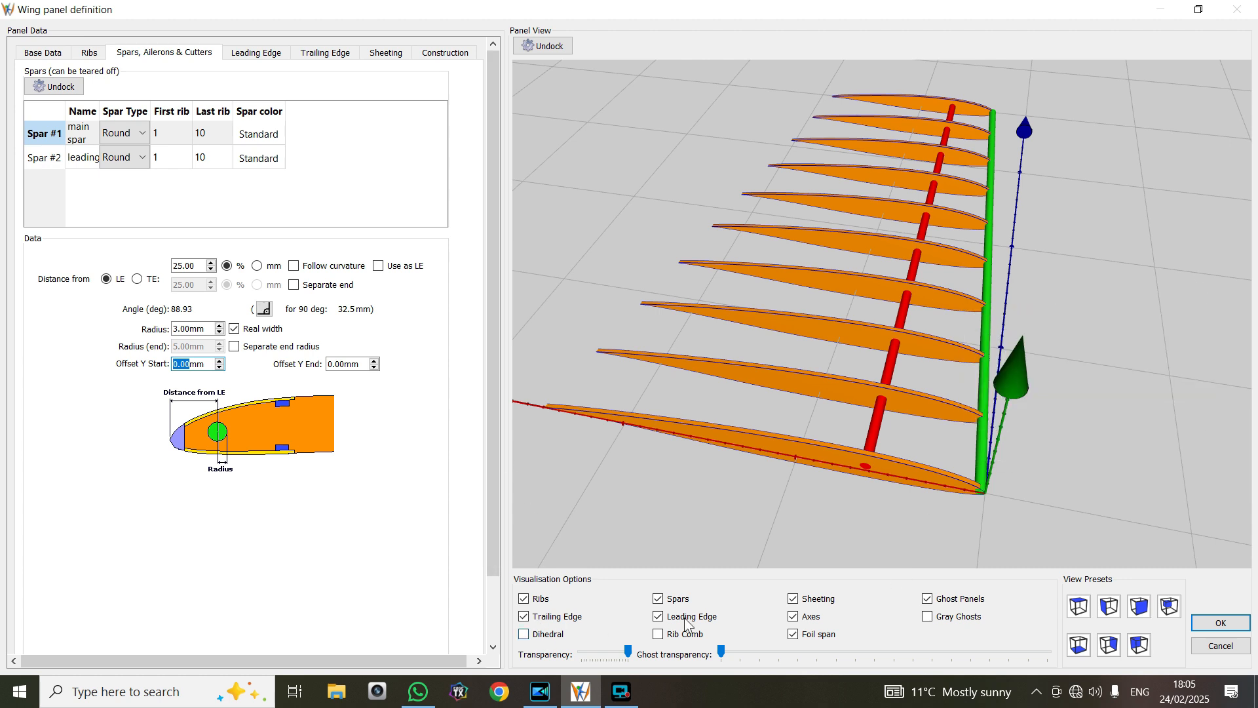
left_click(659, 598)
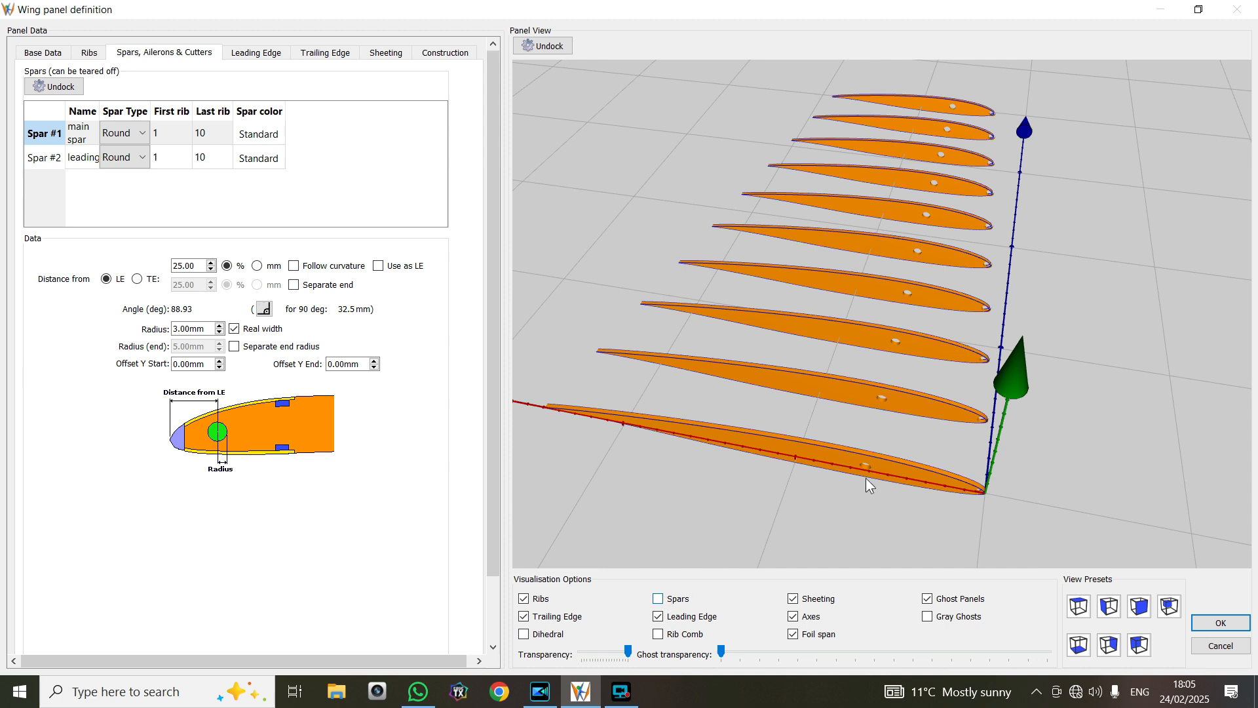
left_click_drag(872, 321, 881, 359)
left_click(666, 597)
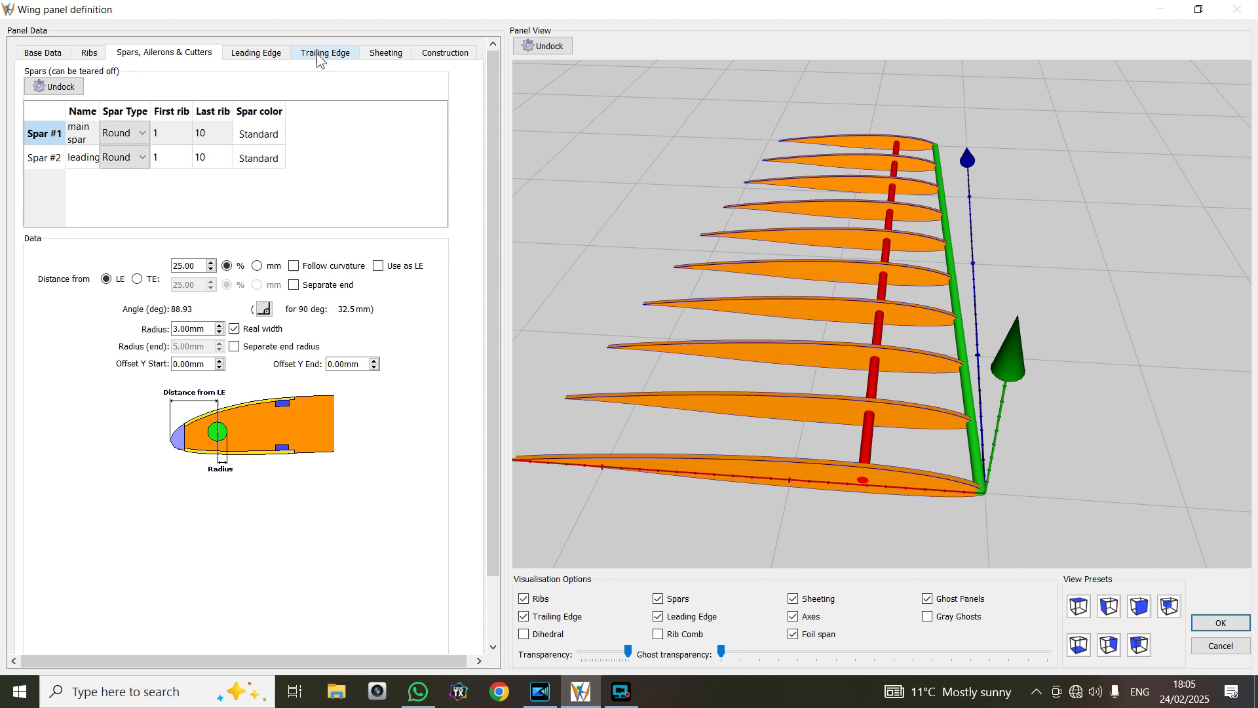
Give the panel a Standard (Depth) trailing edge with a depth of 40 mm
left_click(273, 61)
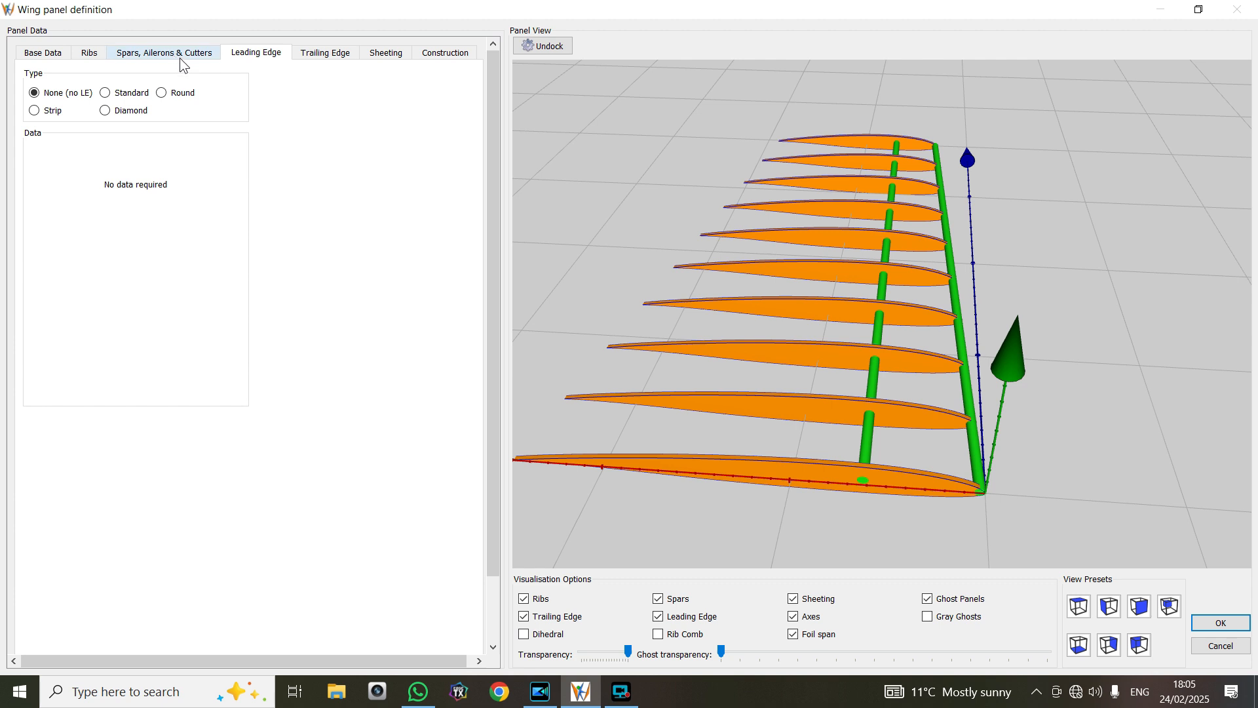
left_click(315, 56)
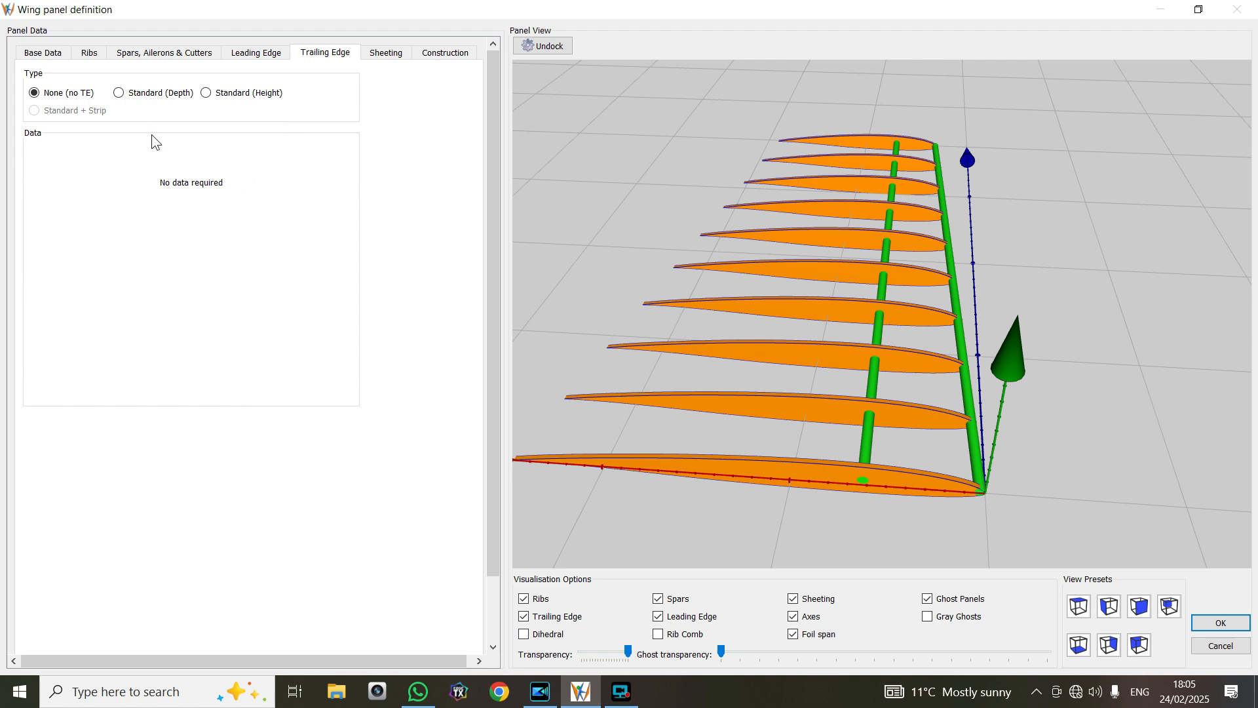
left_click(131, 95)
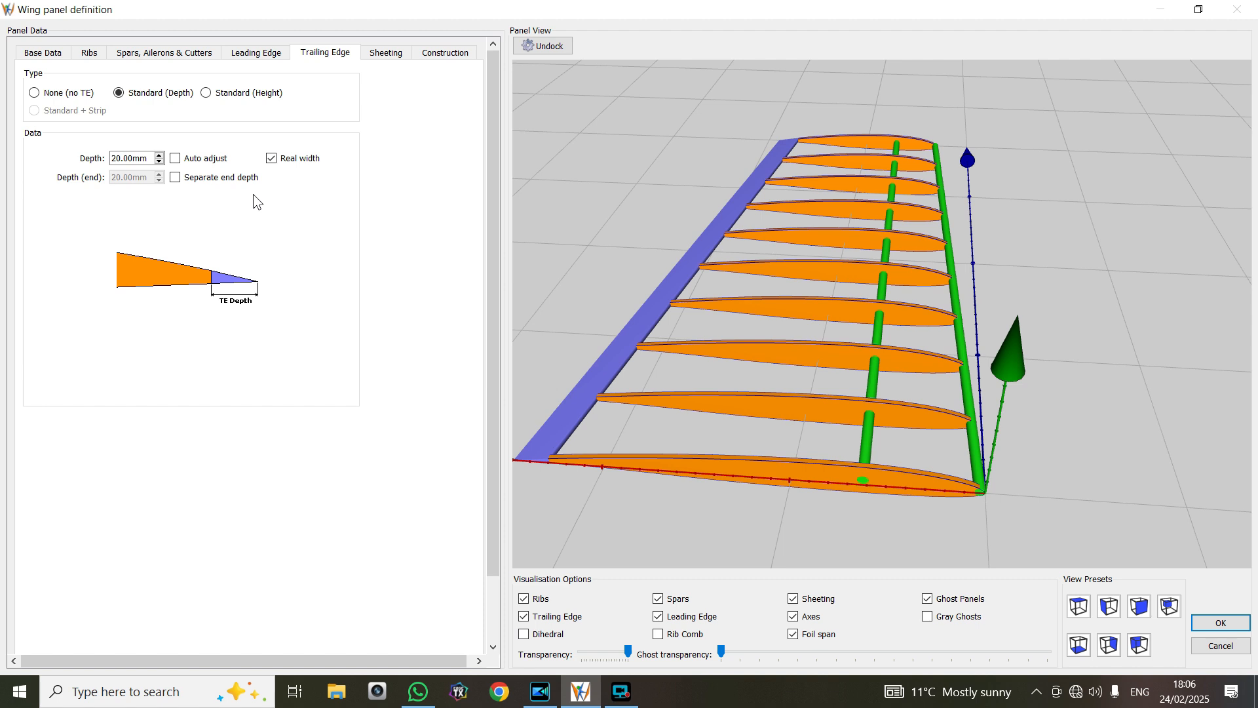
left_click(159, 155)
left_click(159, 156)
left_click(159, 156)
left_click(159, 156)
left_click(160, 155)
left_click(159, 155)
left_click(159, 155)
left_click(159, 155)
left_click(160, 155)
left_click(159, 155)
left_click(159, 156)
left_click(159, 155)
left_click(159, 155)
left_click(159, 155)
left_click(159, 155)
left_click(159, 155)
left_click(159, 155)
left_click(159, 155)
left_click(160, 155)
left_click(159, 155)
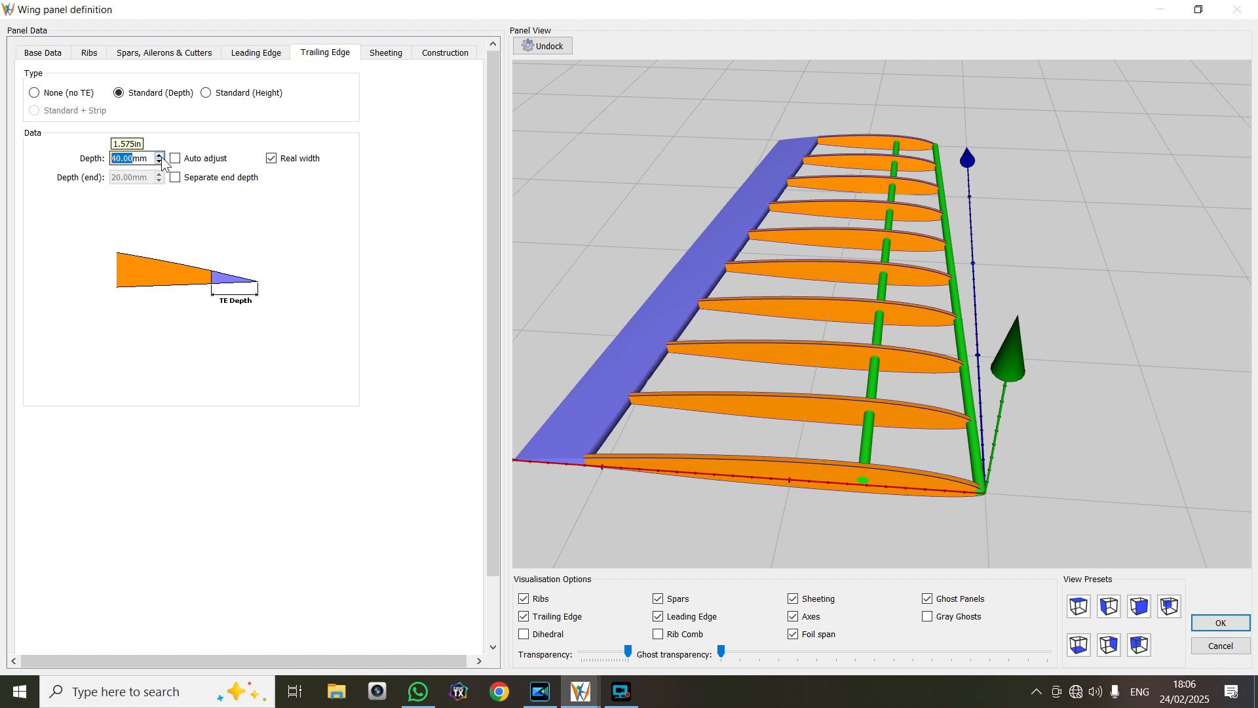
Add a third round spar behind the existing main and leading spars in the spar table
left_click_drag(689, 355, 686, 329)
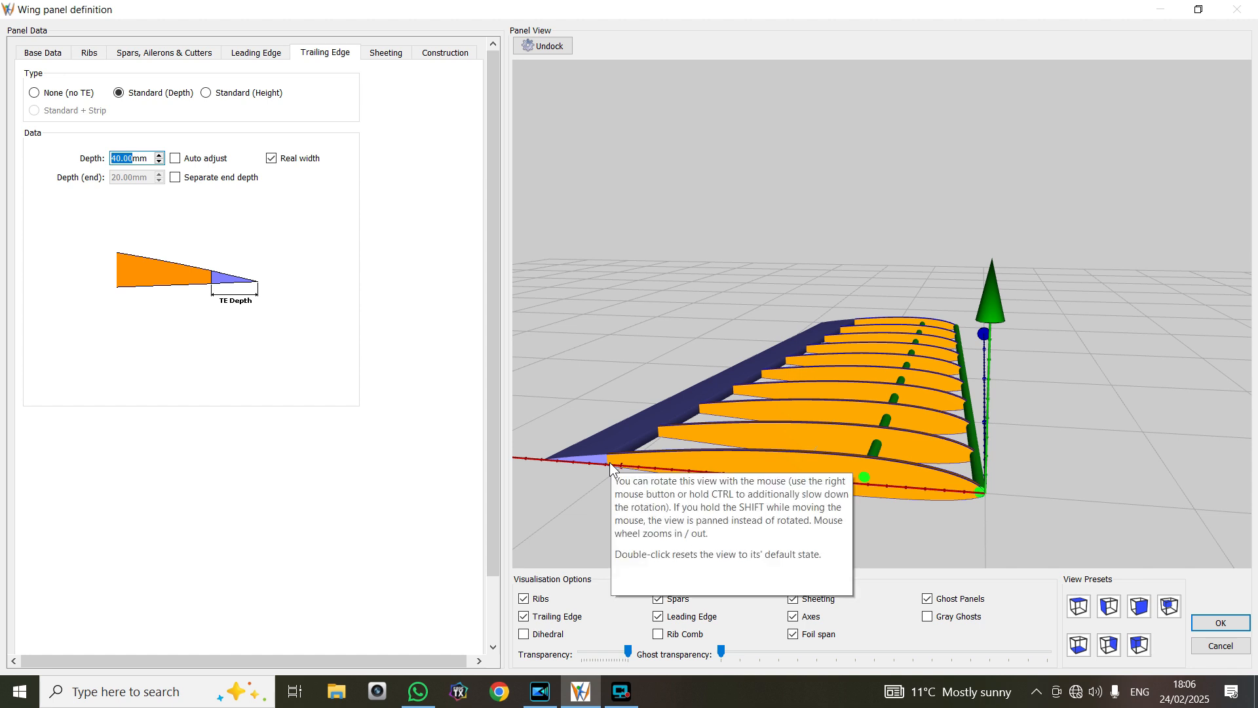
left_click_drag(722, 376, 707, 401)
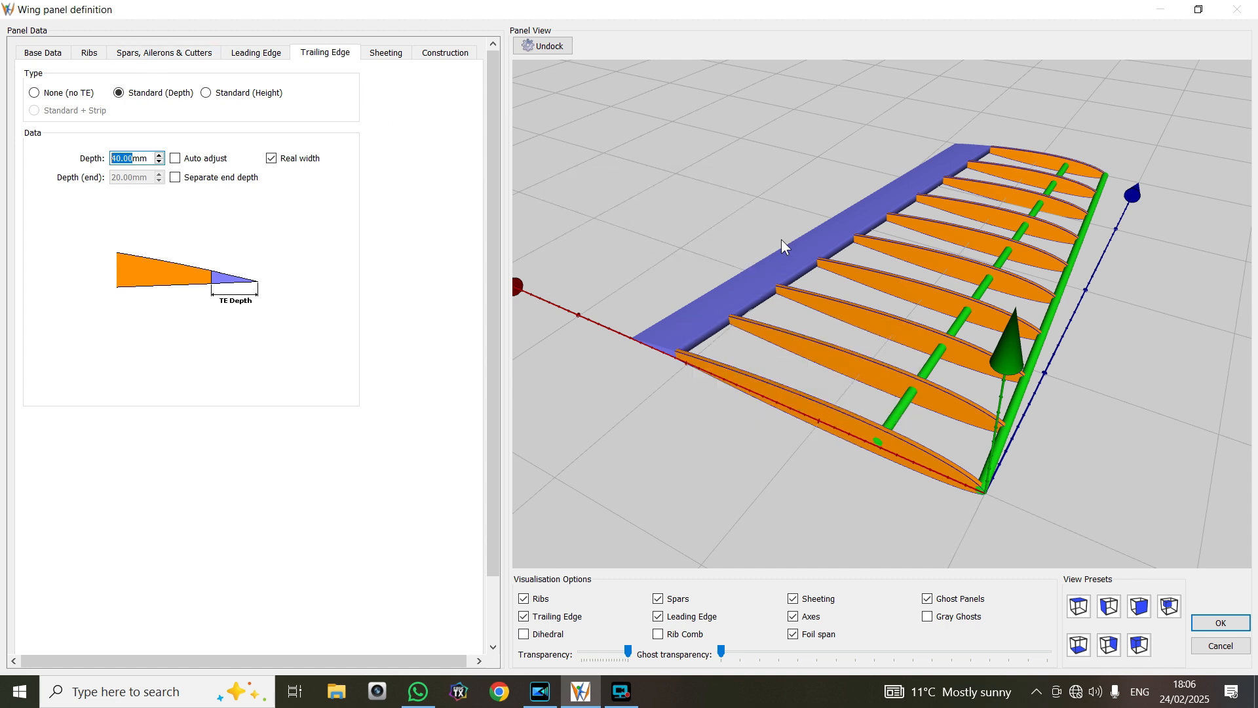
left_click(169, 52)
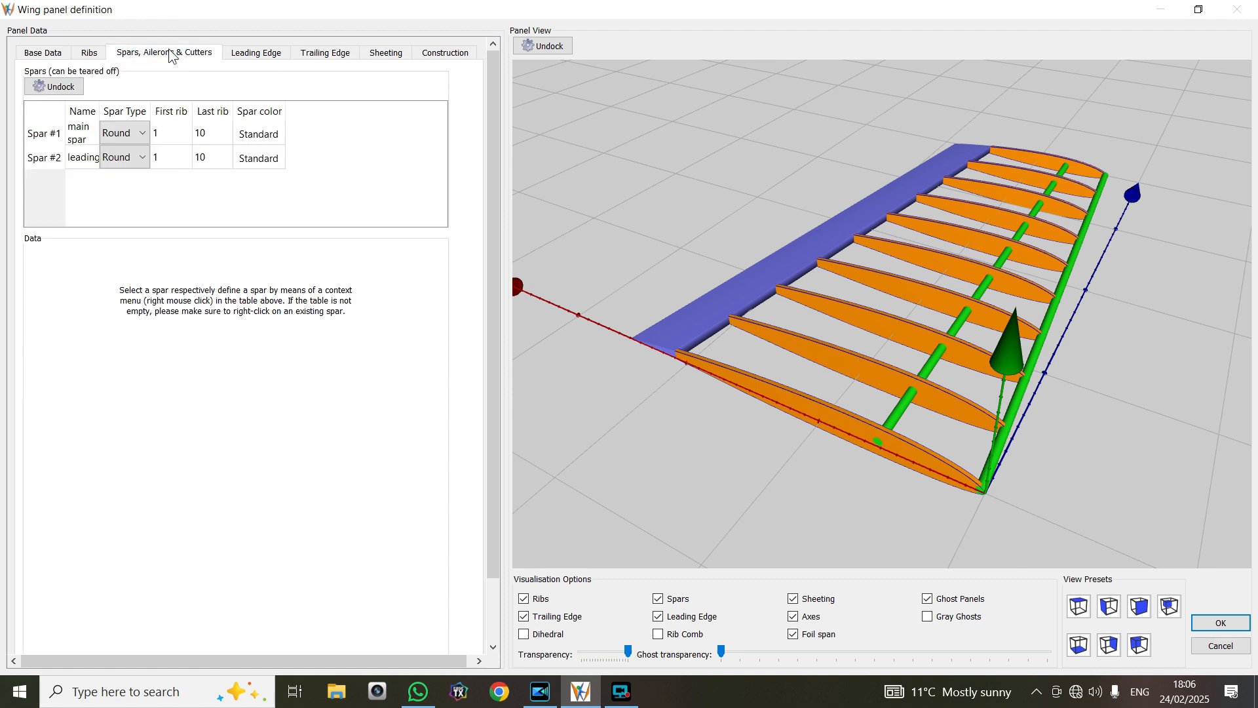
right_click(127, 179)
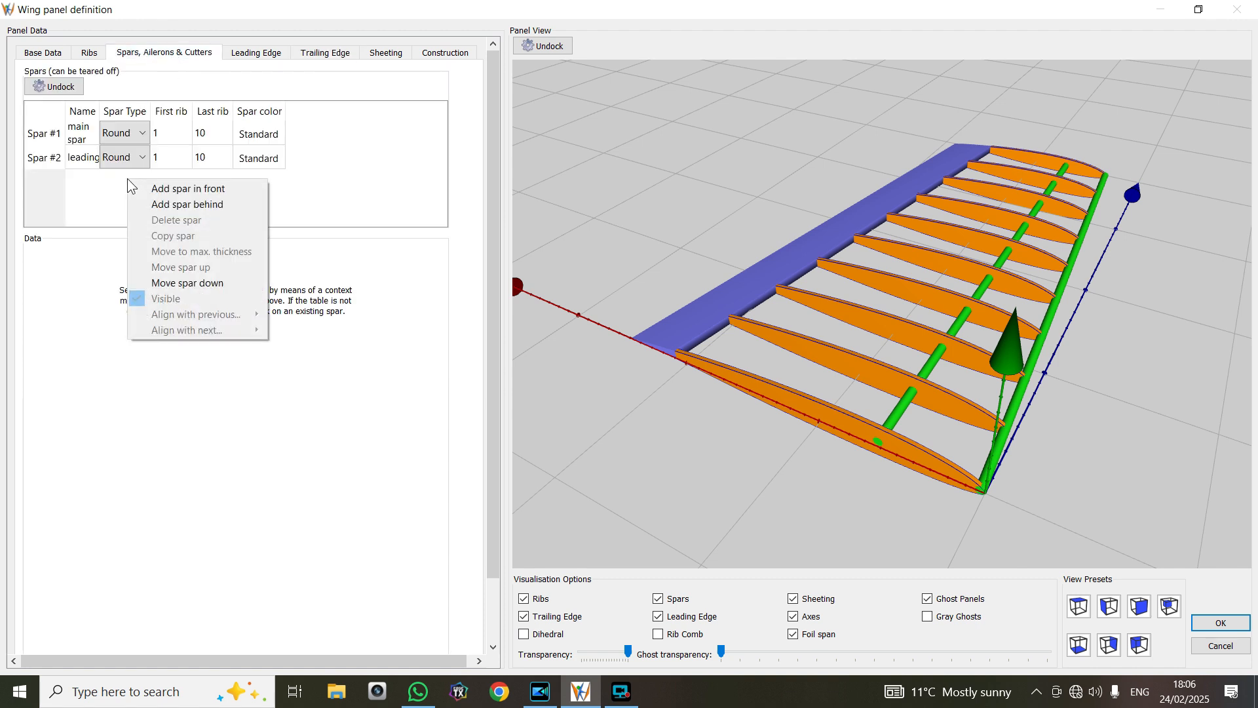
left_click(162, 204)
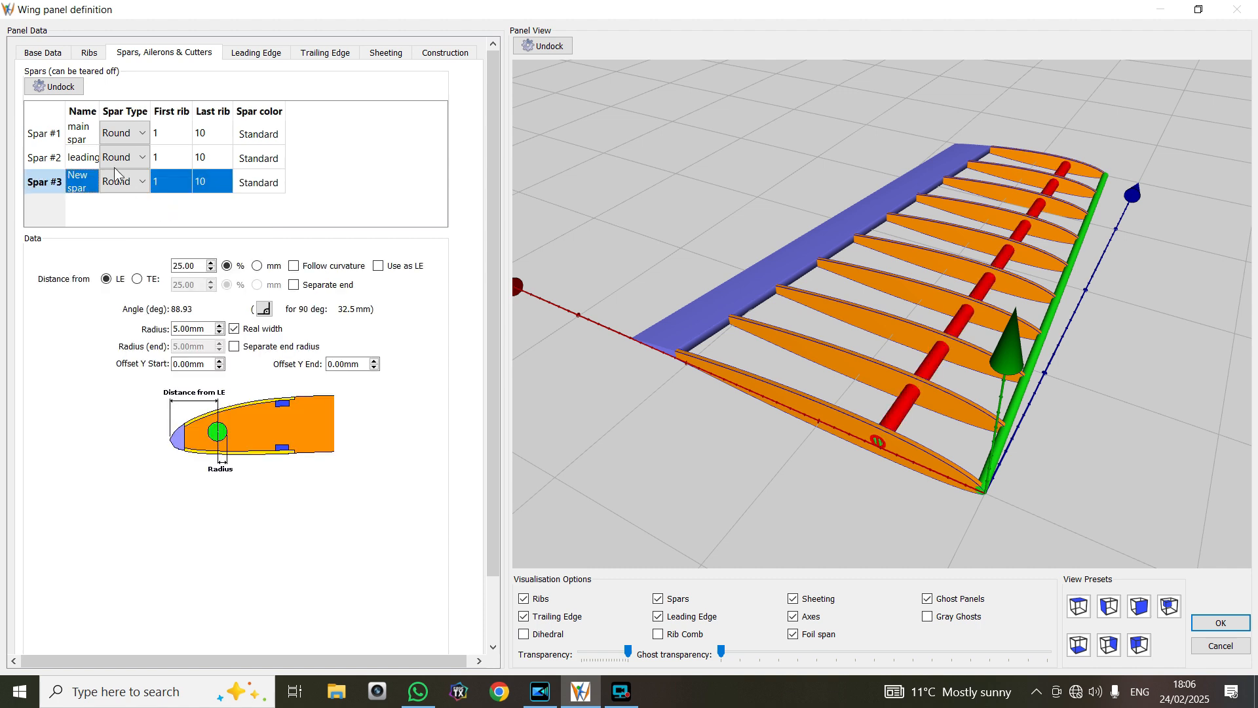
Change the type of the third spar to Round joiner
right_click(127, 179)
left_click(109, 206)
right_click(135, 194)
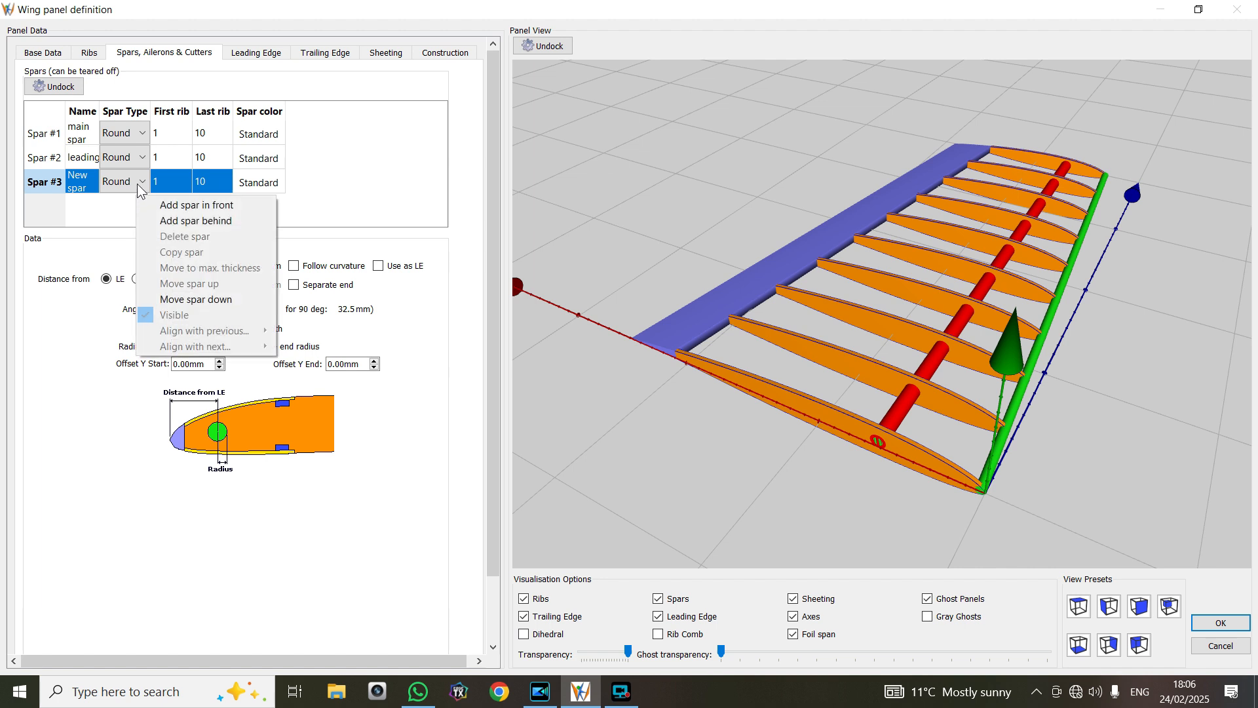
left_click(138, 182)
left_click(139, 182)
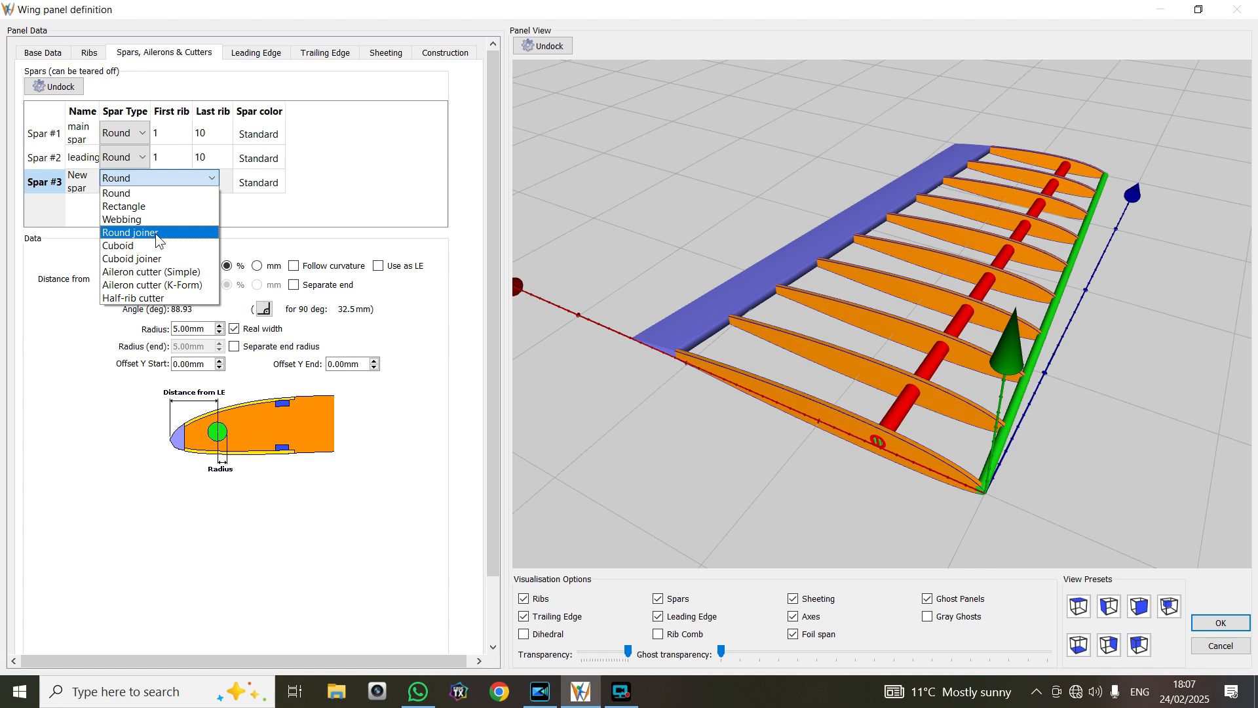
left_click(155, 233)
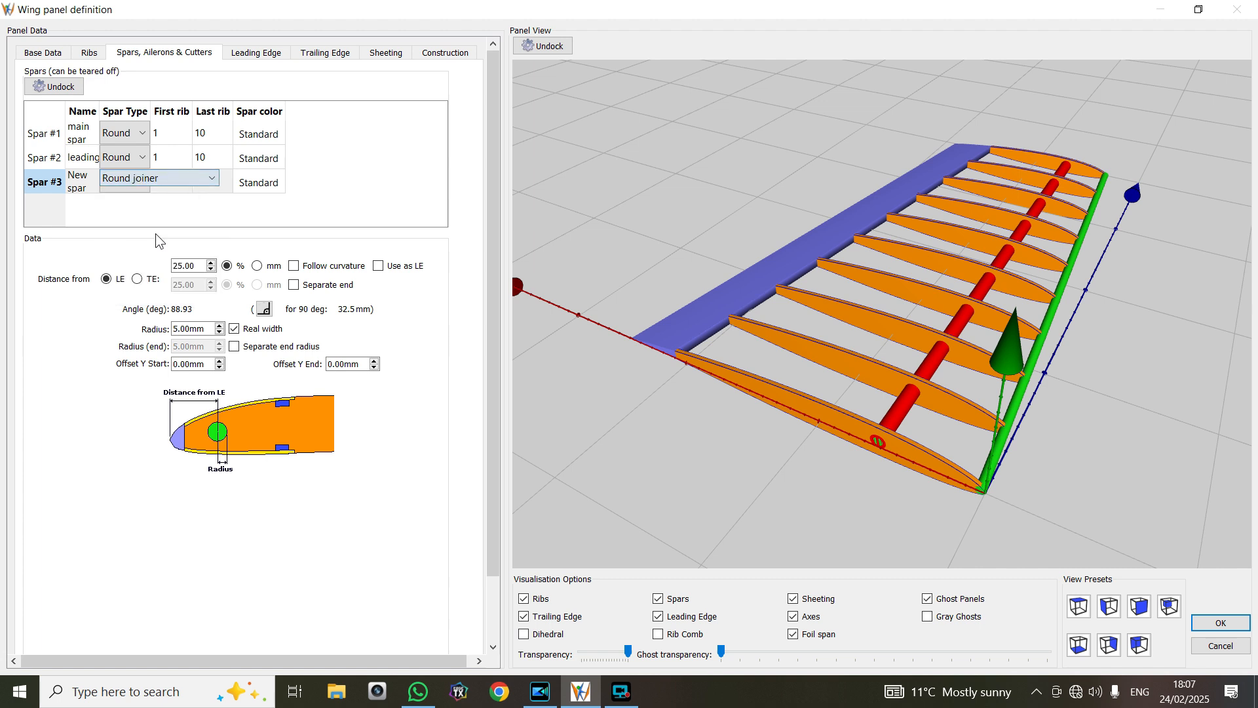
left_click(120, 183)
left_click(254, 201)
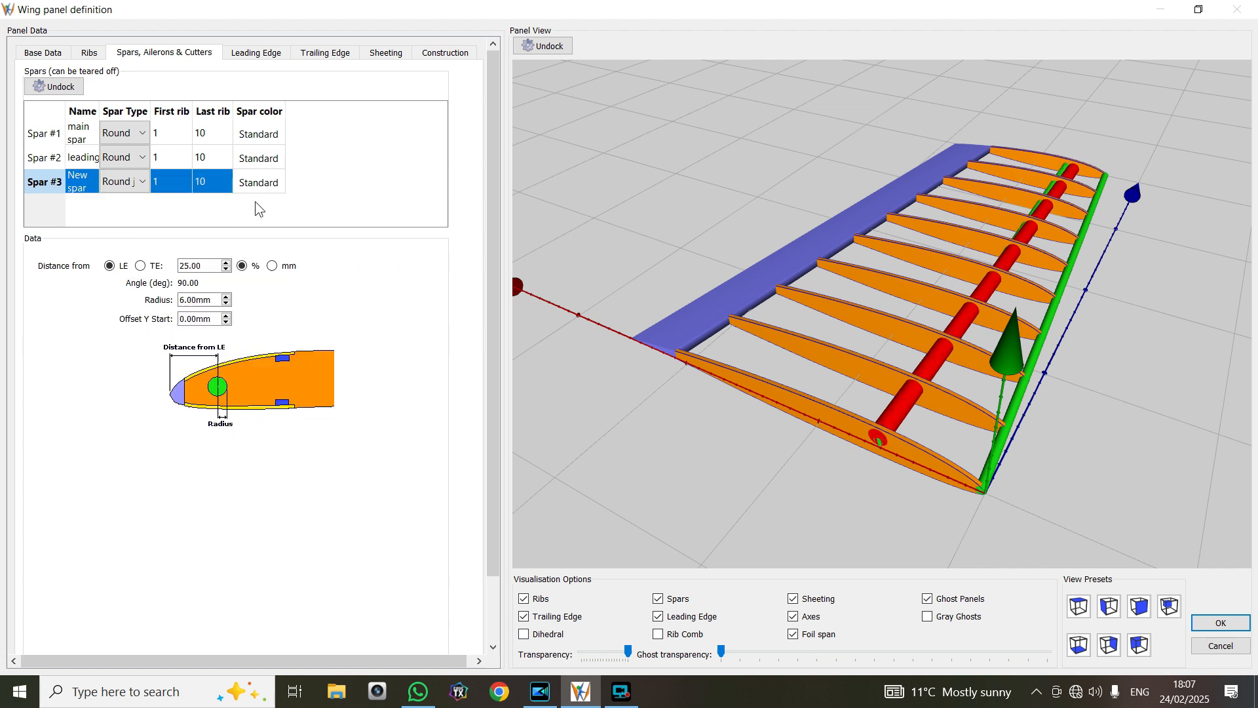
Set the last rib of the round joiner spar to 3
double_click(210, 182)
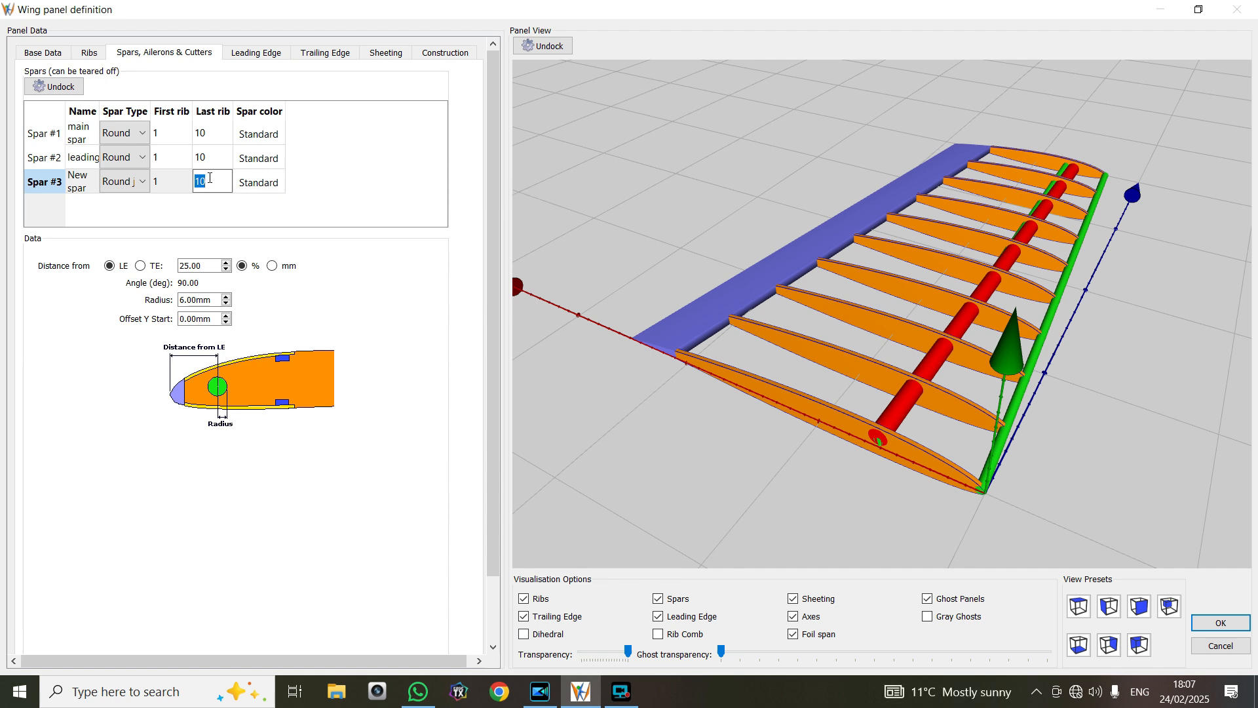
key("BackSpace")
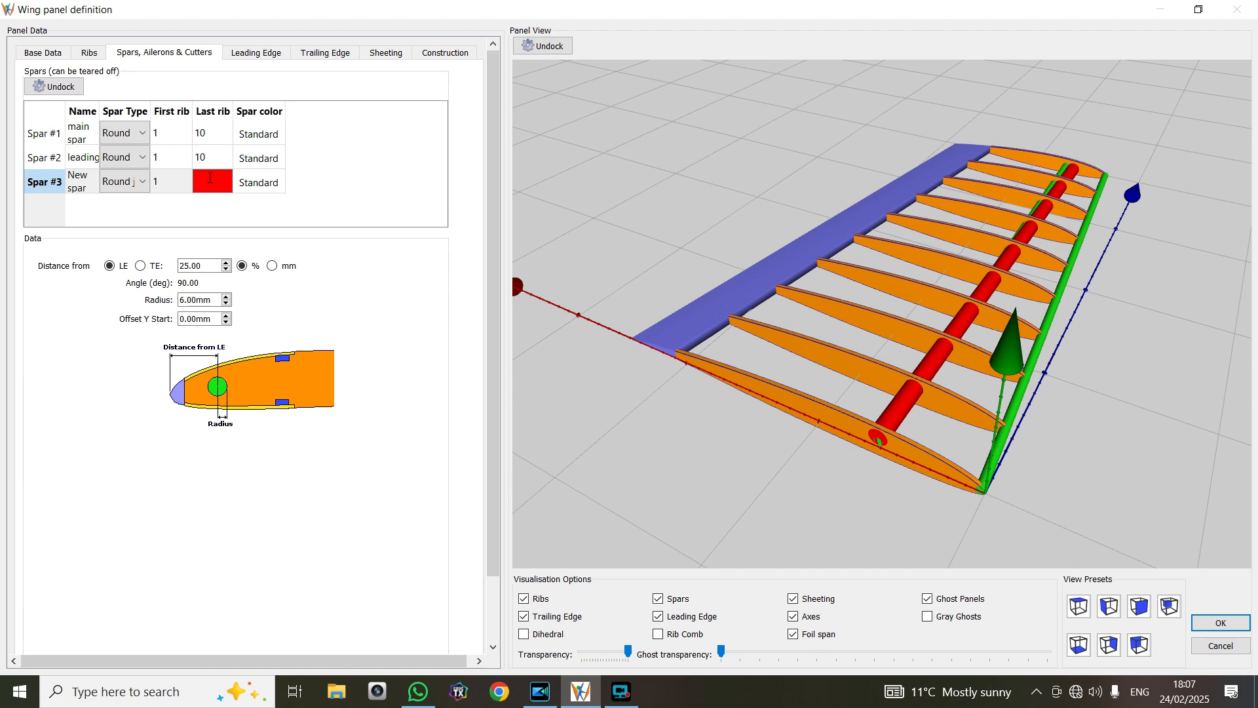
type("3")
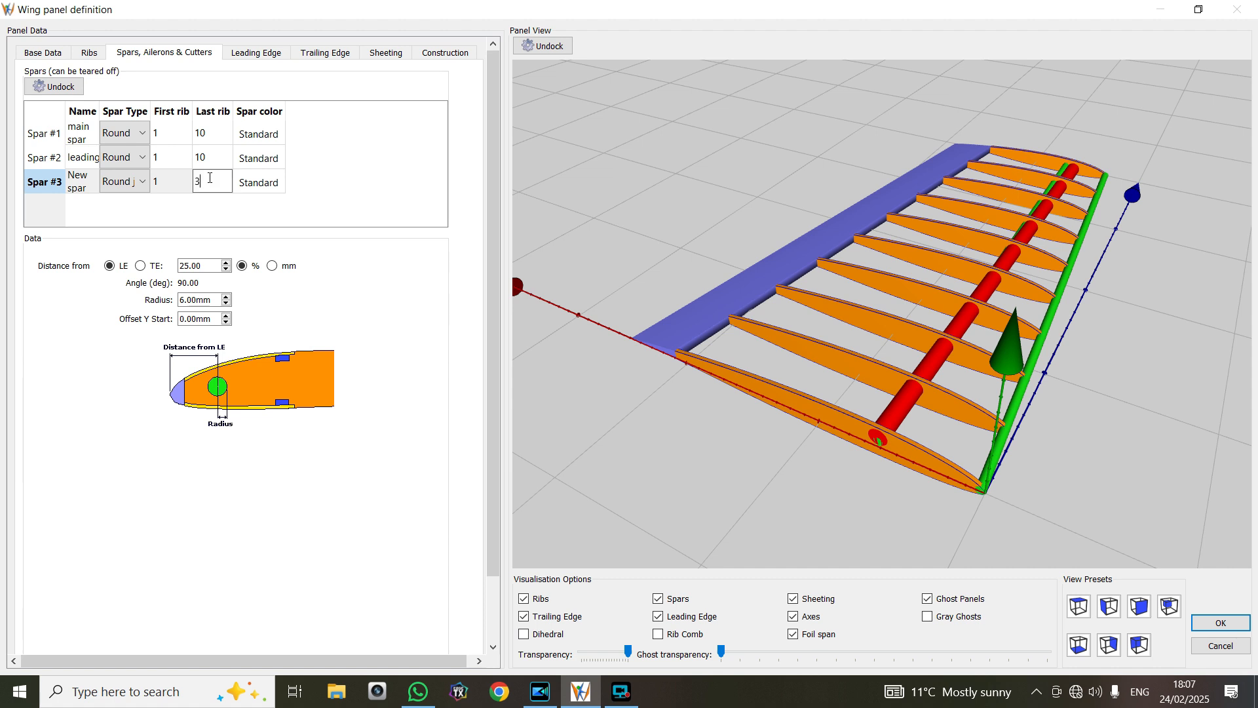
key("Return")
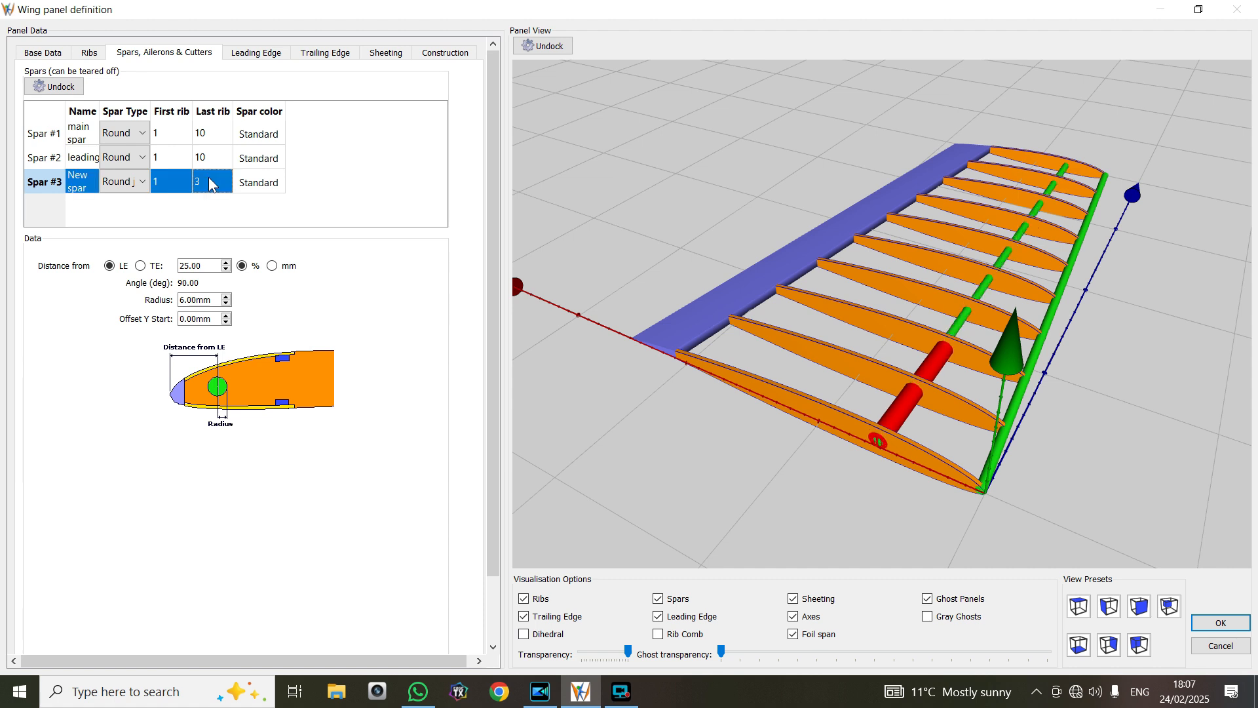
Try larger and smaller radii for the round joiner and settle on a radius of 3 mm
left_click(227, 297)
left_click(227, 296)
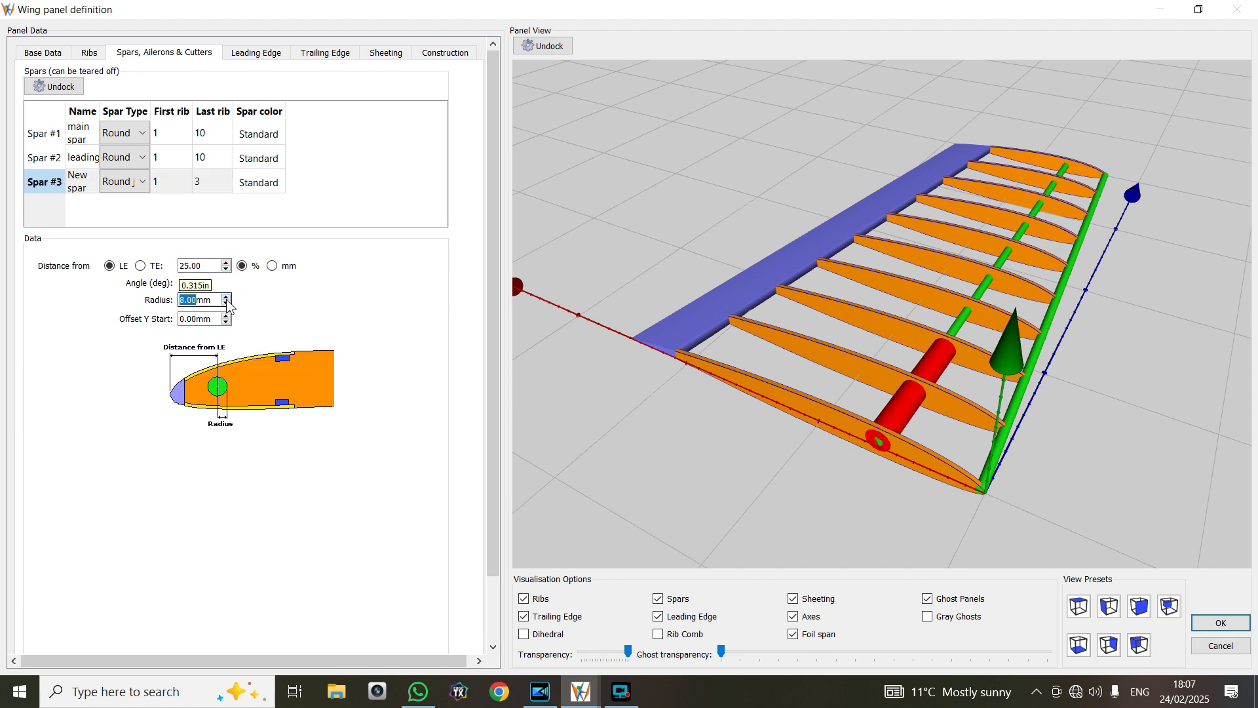
left_click(228, 296)
left_click(227, 296)
left_click(228, 296)
left_click(228, 296)
left_click(227, 297)
left_click(227, 296)
left_click(228, 296)
left_click(226, 303)
left_click(226, 304)
left_click(227, 304)
left_click(226, 303)
left_click(227, 304)
left_click(227, 304)
left_click(227, 303)
left_click(227, 304)
left_click(226, 303)
left_click(227, 303)
left_click(227, 304)
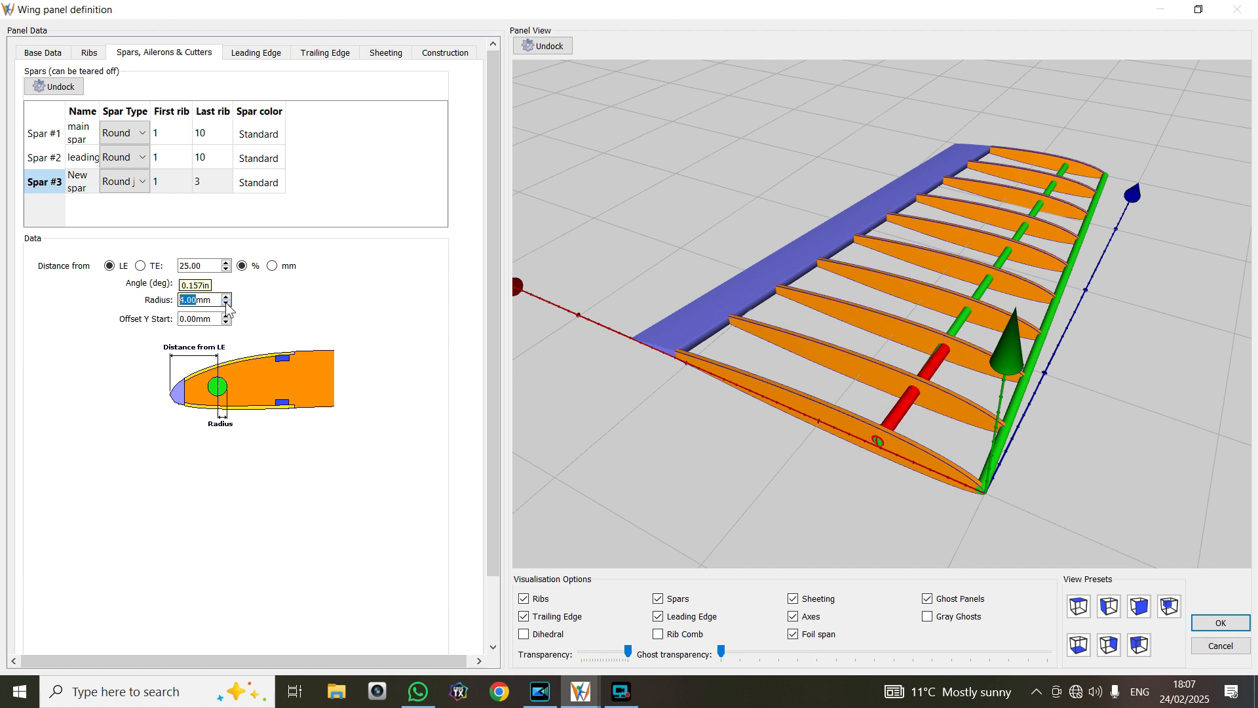
left_click(227, 303)
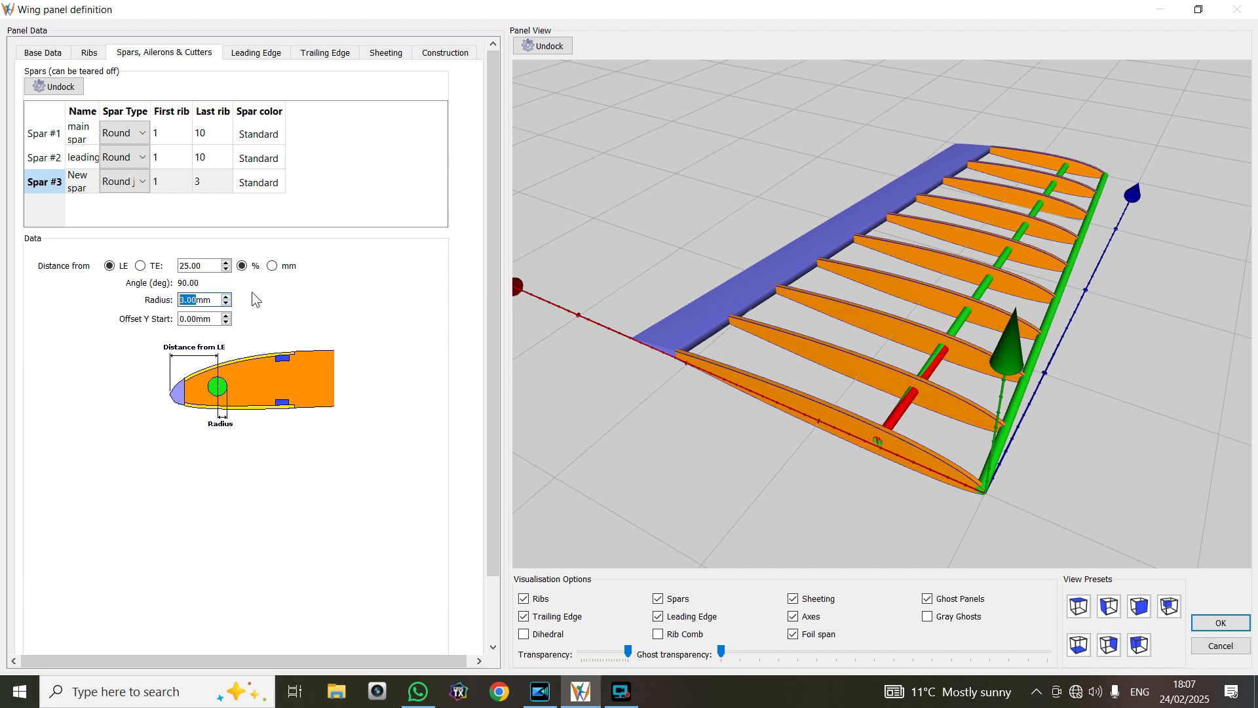
key("BackSpace")
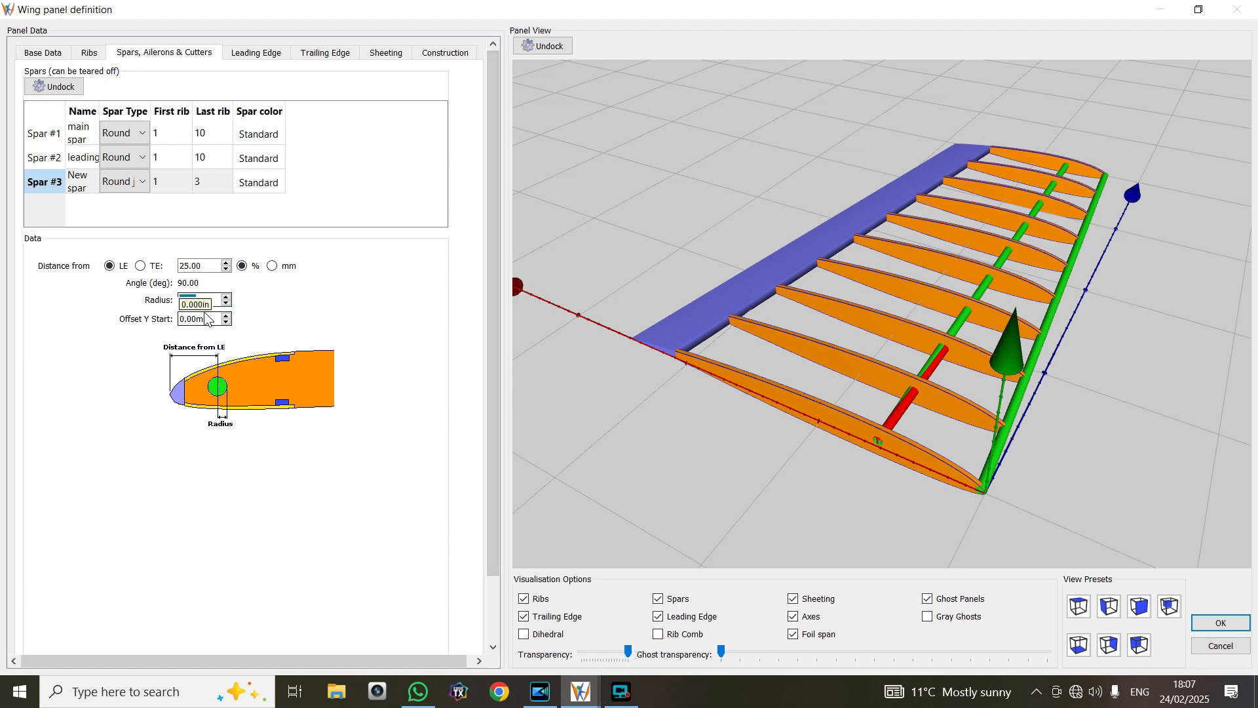
key("ctrl+z")
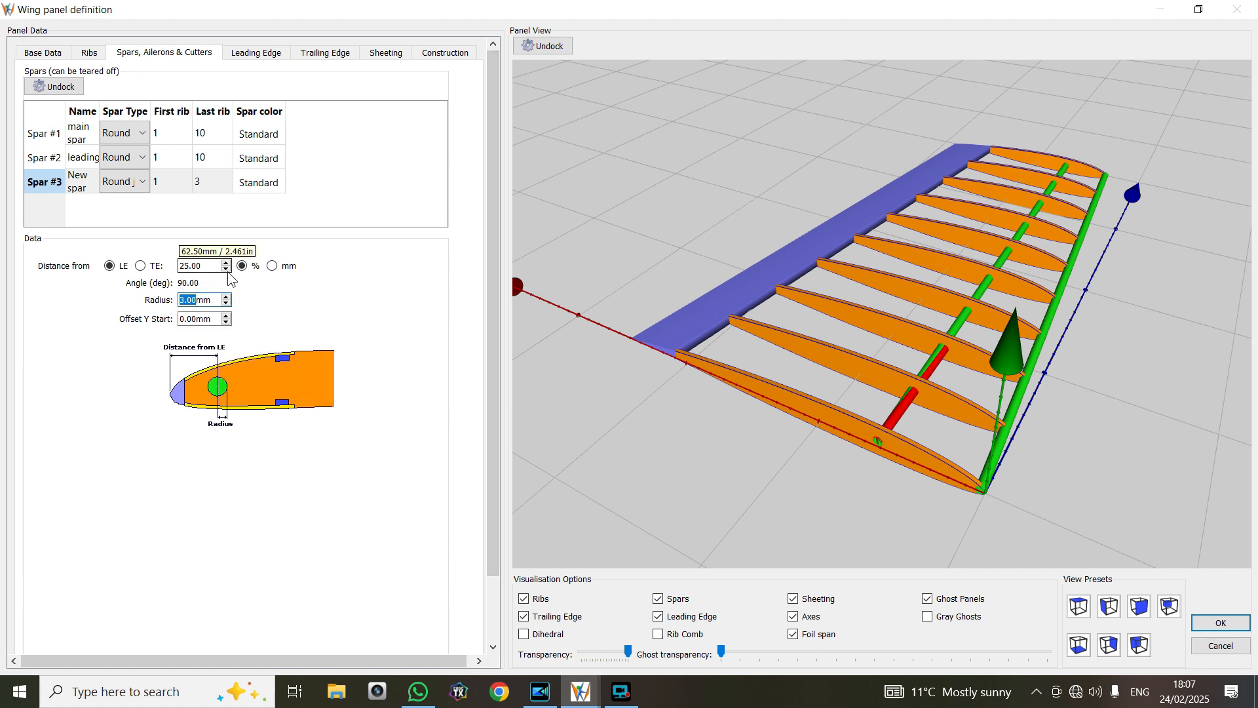
Set the round joiner's distance from the leading edge to 13 %
left_click(226, 270)
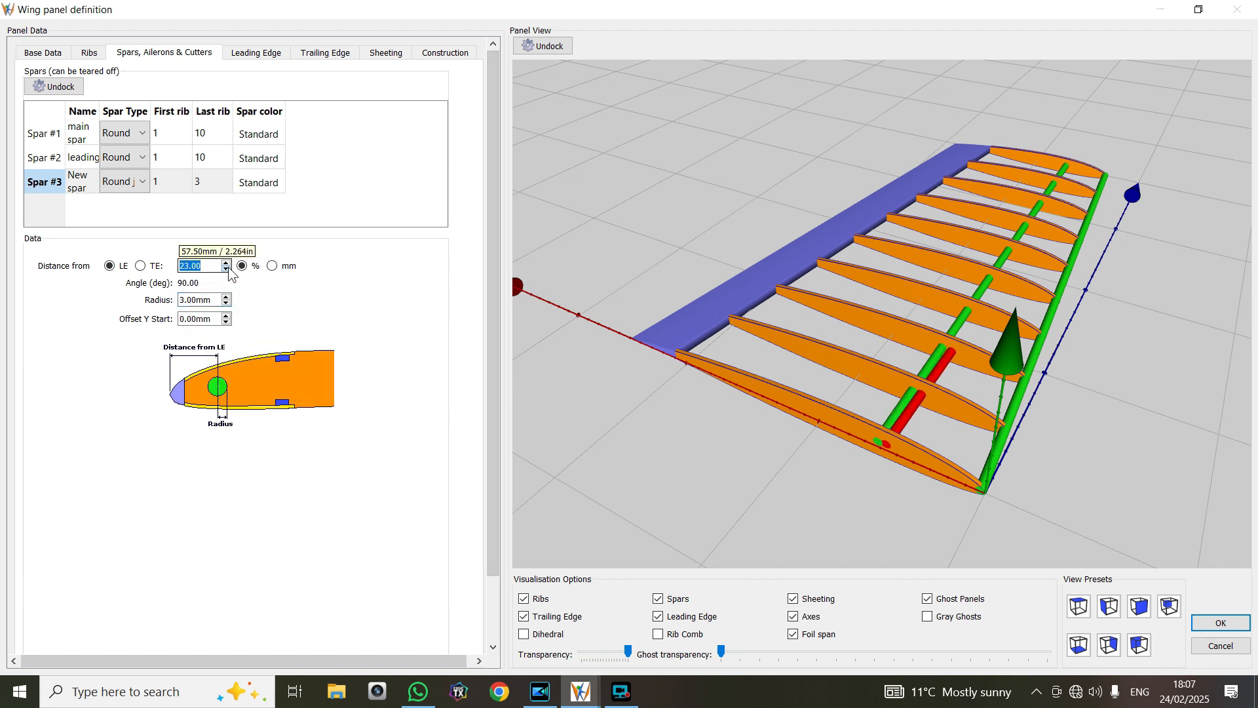
left_click_drag(229, 270, 229, 269)
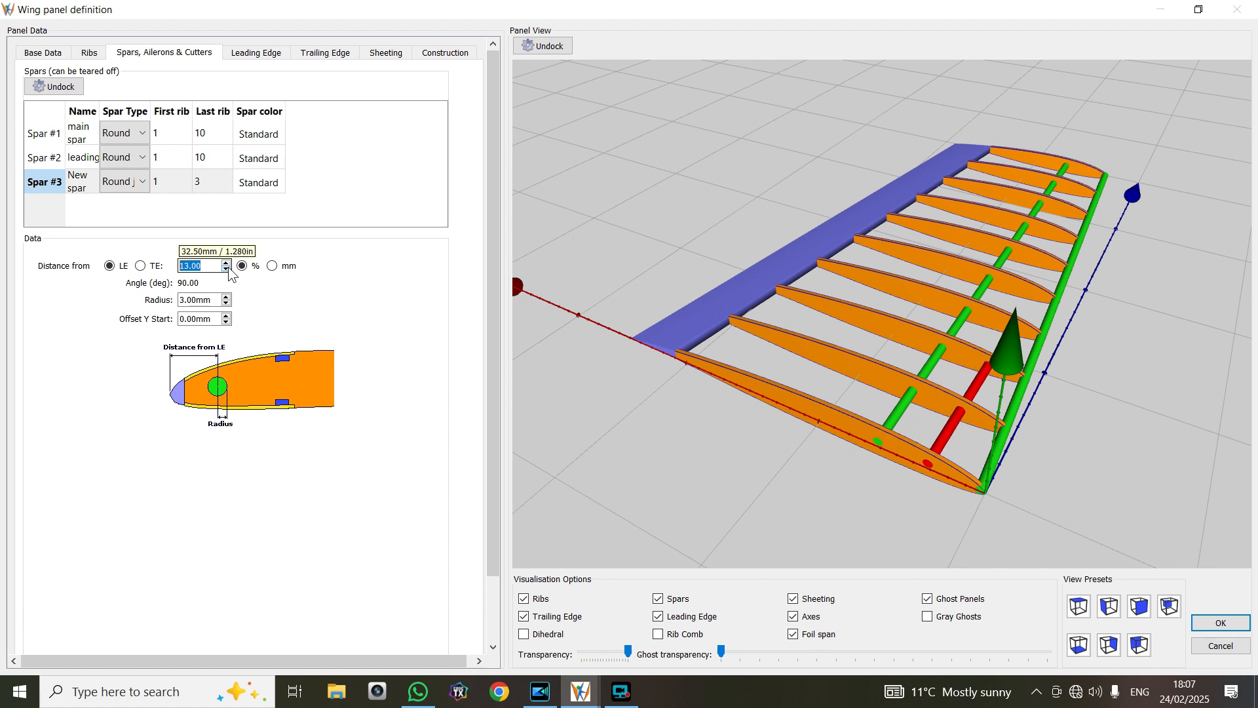
left_click_drag(825, 469, 844, 505)
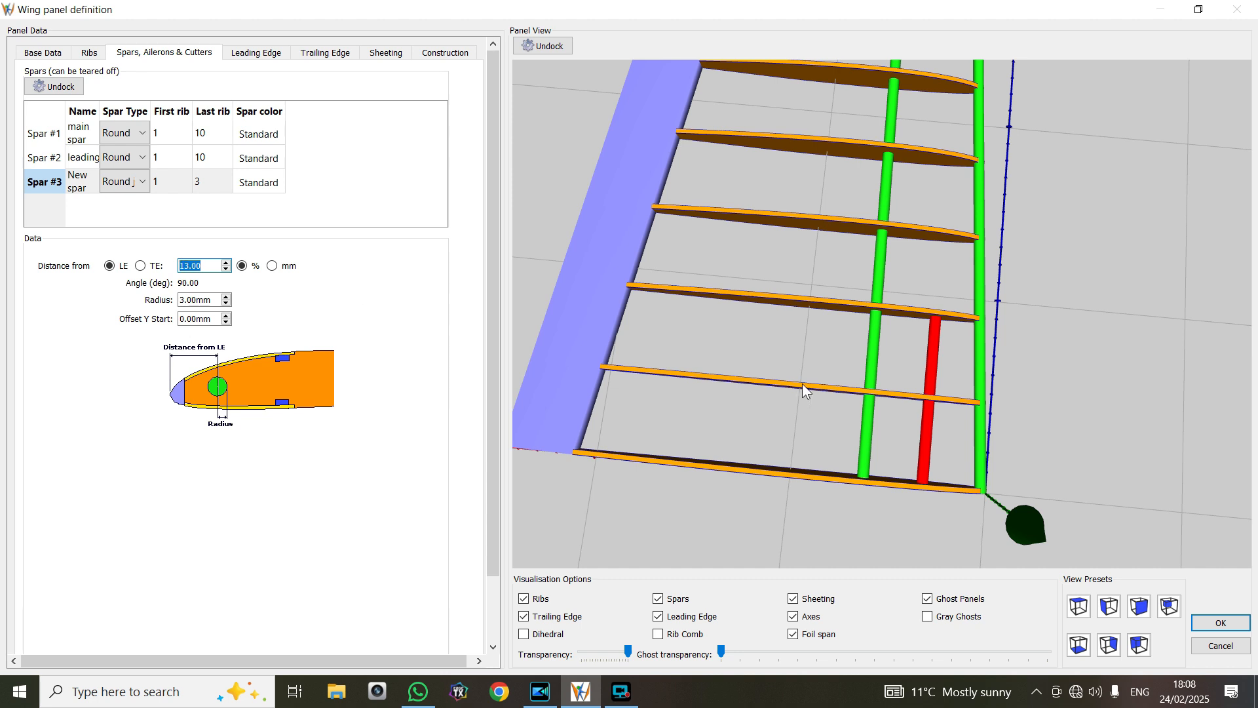
Add a fourth spar behind the round joiner and set its last rib to 3
left_click(103, 206)
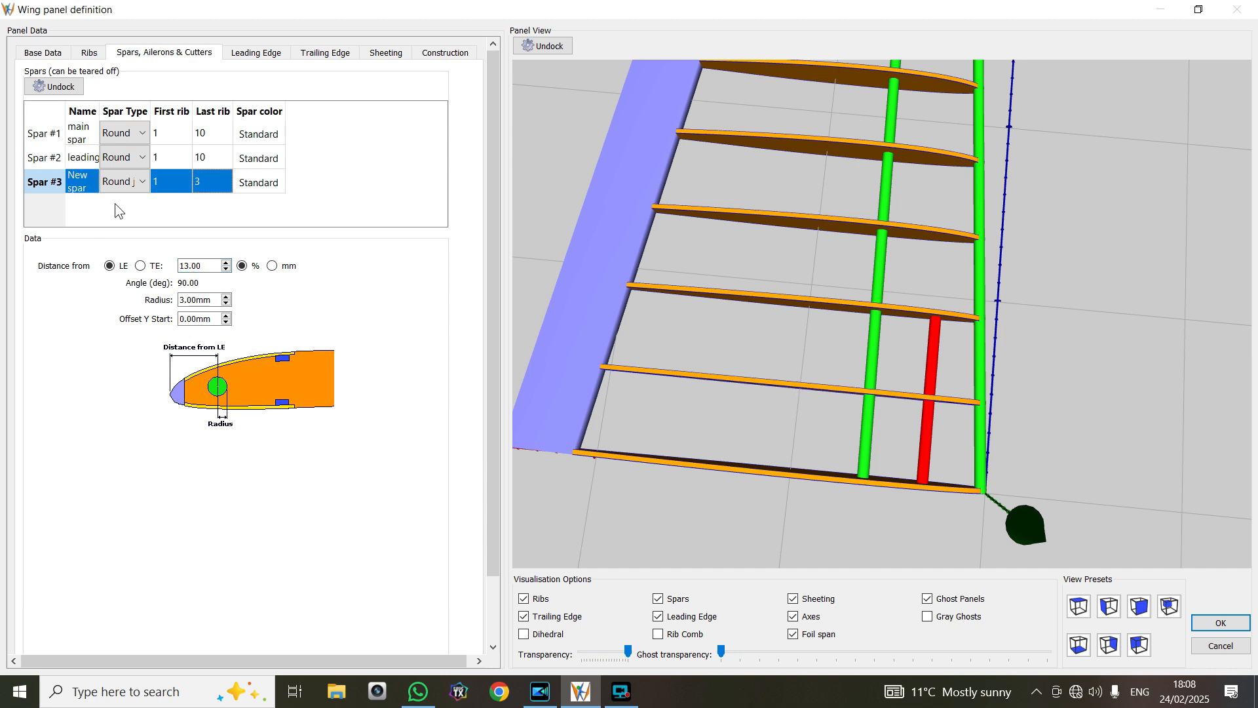
right_click(116, 212)
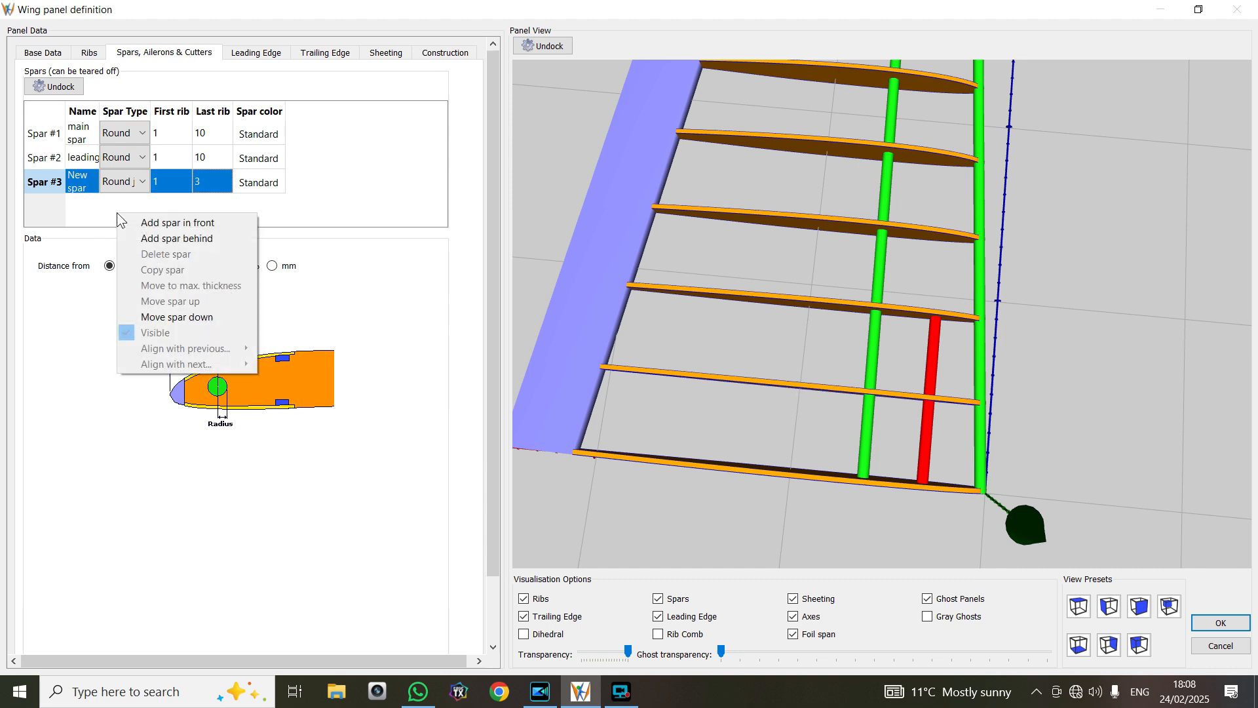
left_click(164, 238)
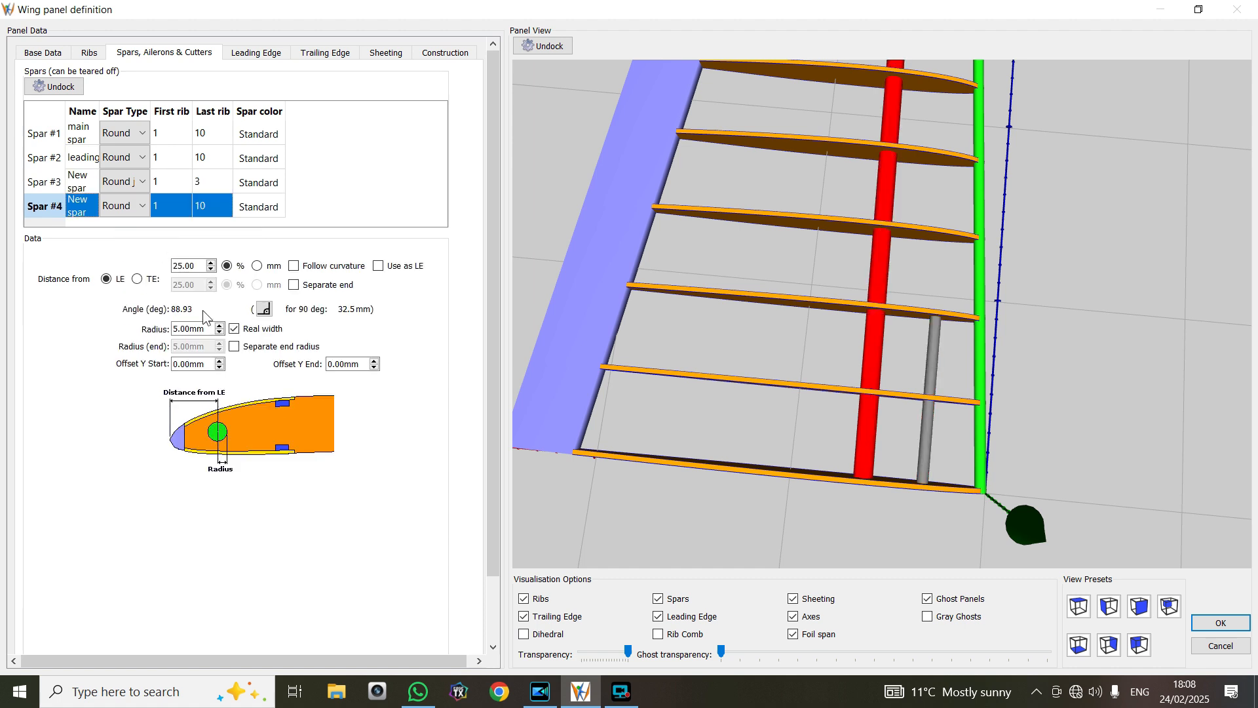
double_click(206, 203)
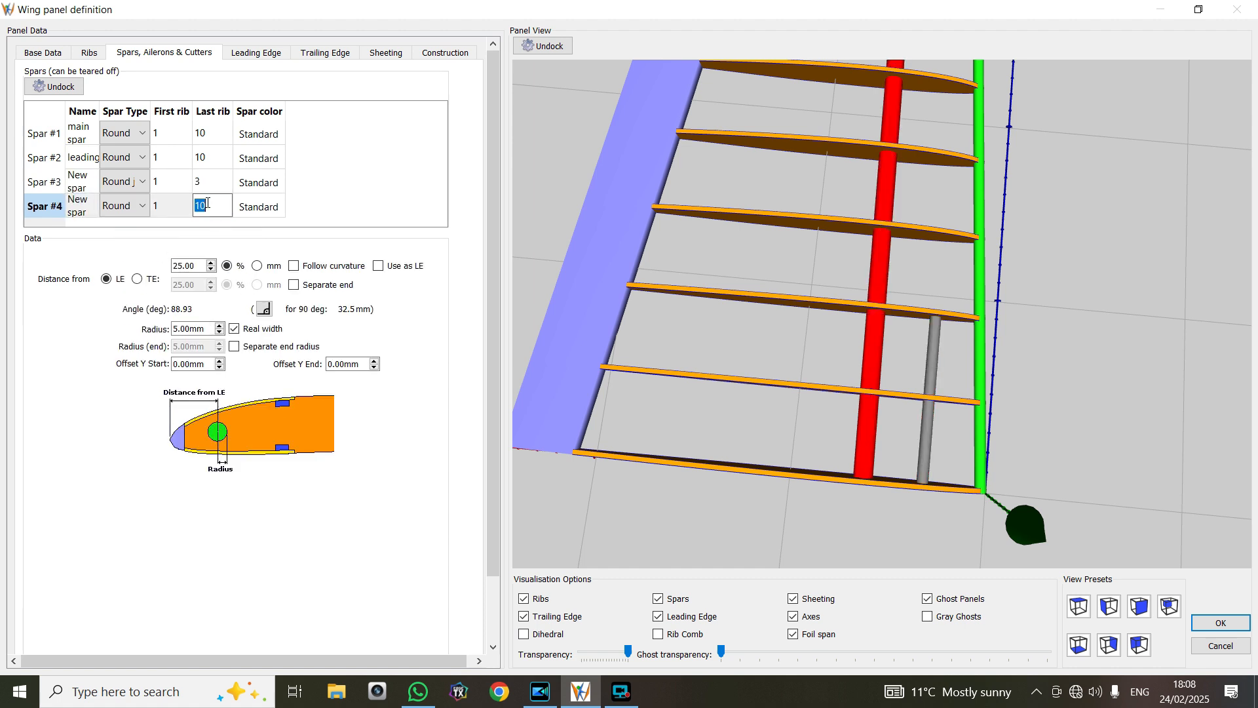
key("BackSpace")
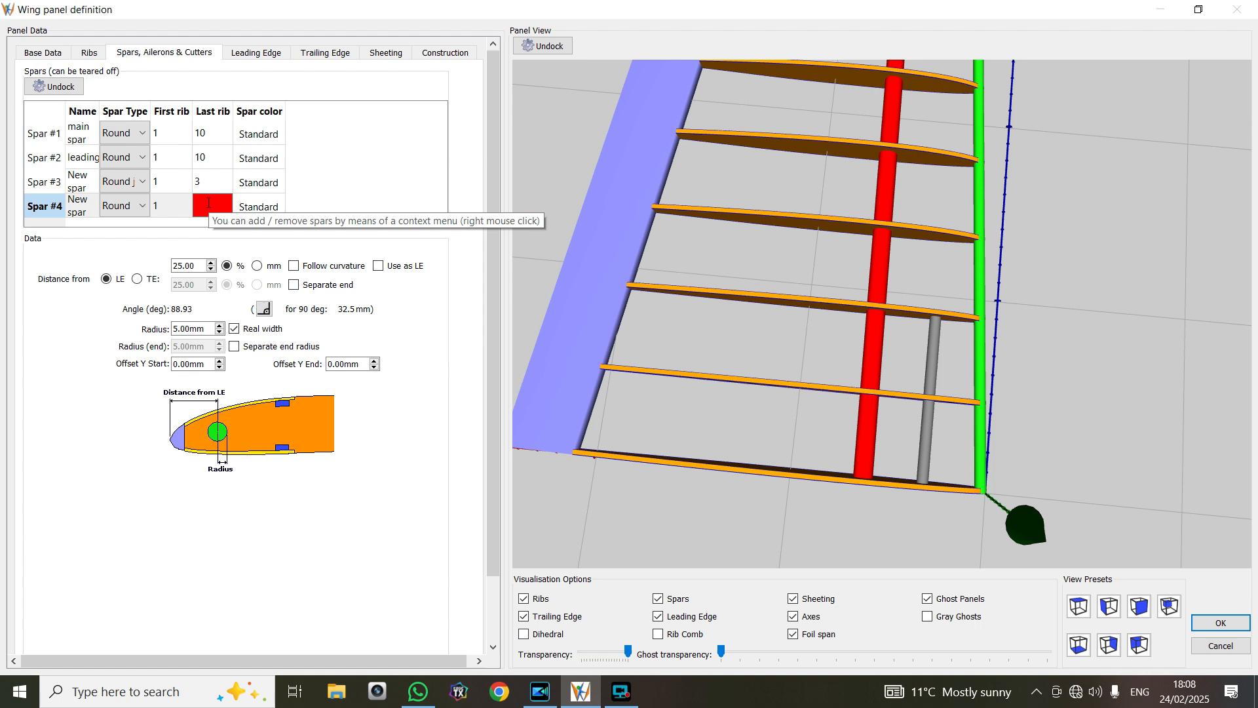
type("3")
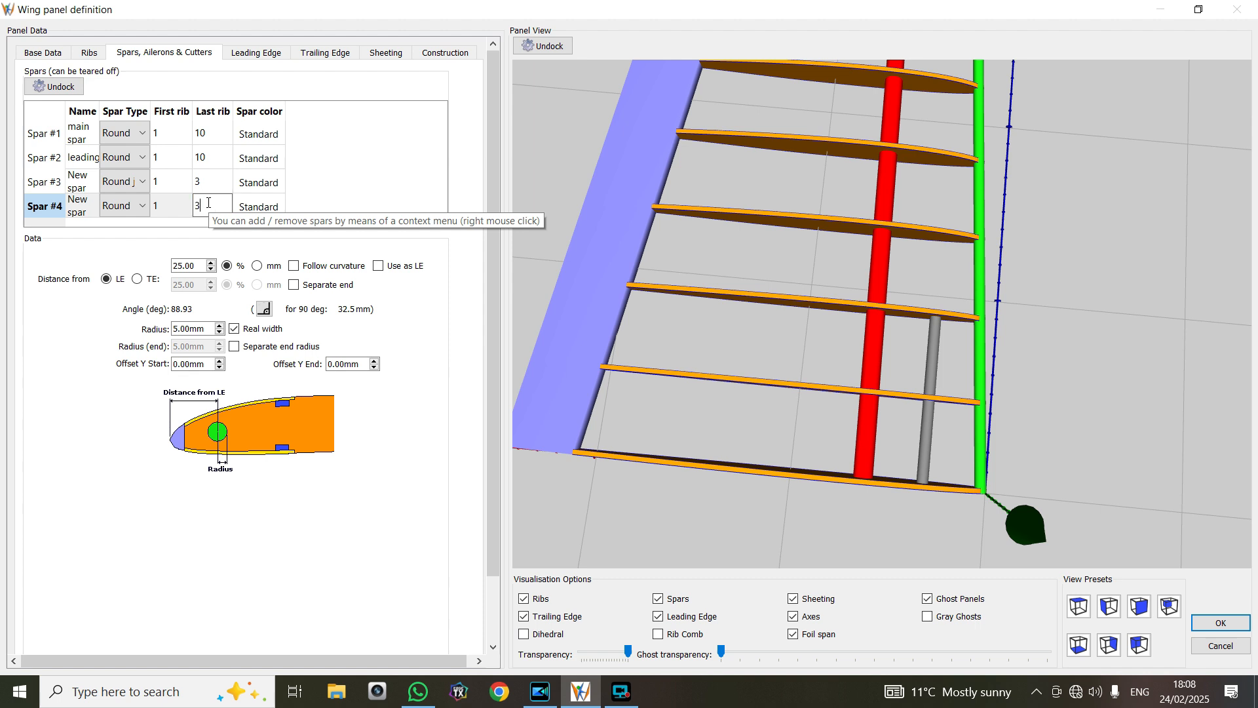
left_click(51, 430)
Give the fourth spar a 3 mm radius and a distance of 48 % from the leading edge
left_click(219, 332)
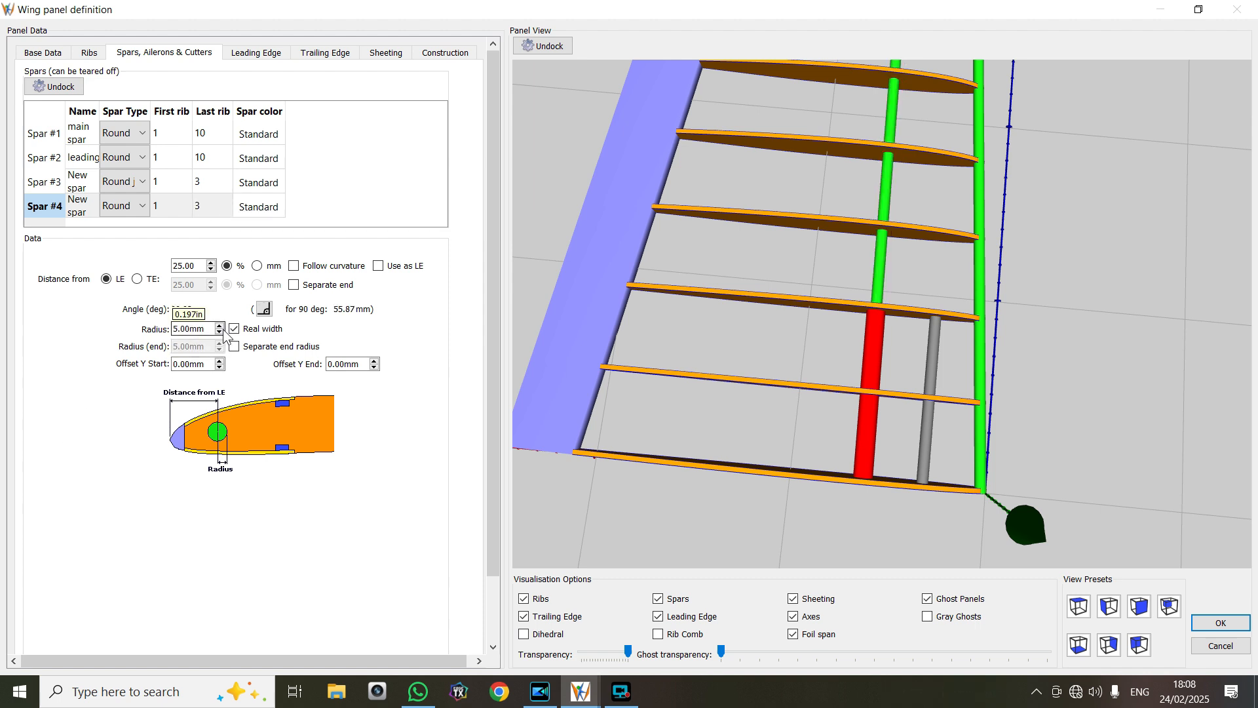
left_click(219, 332)
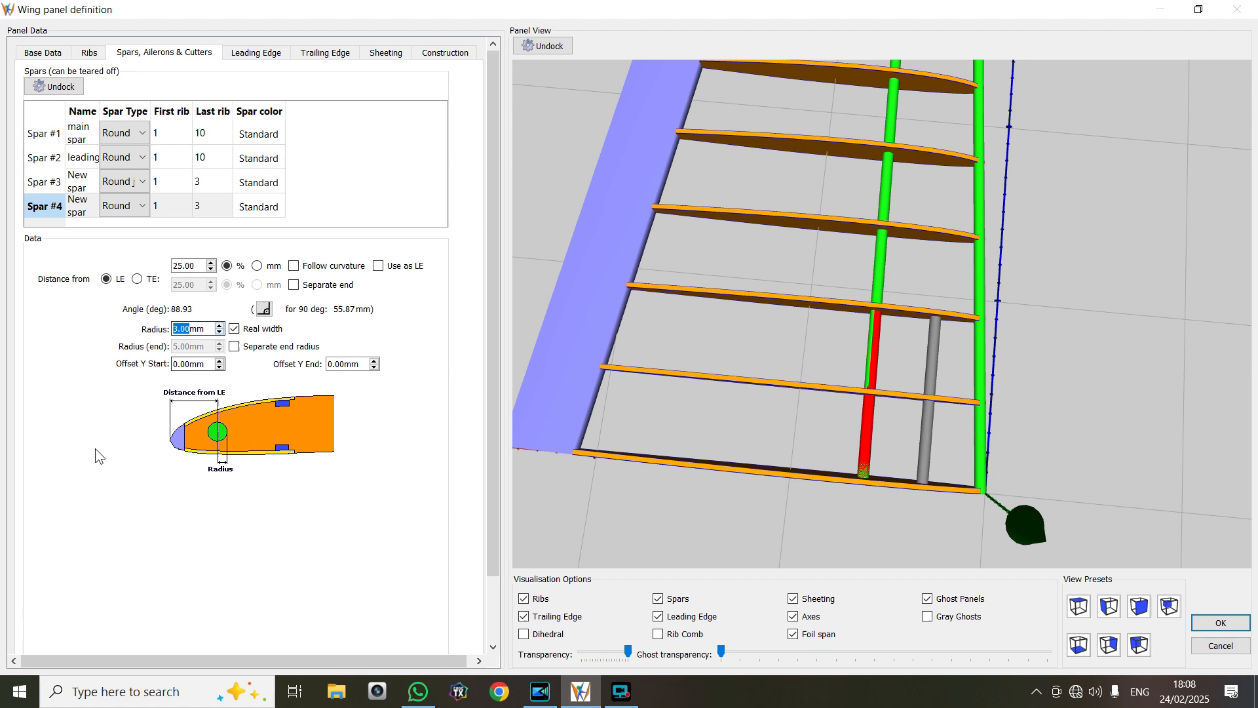
left_click(211, 262)
left_click(211, 262)
left_click(210, 262)
left_click(210, 262)
left_click(211, 262)
left_click(210, 262)
left_click(210, 262)
left_click(210, 262)
left_click(210, 262)
left_click(211, 262)
left_click(210, 262)
left_click(210, 262)
left_click(210, 262)
left_click(211, 262)
left_click(210, 262)
left_click(210, 262)
left_click(210, 262)
left_click(210, 262)
left_click(210, 263)
Check the four spars in the ribs, then accept the panel definition and return to the wing overview
left_click_drag(679, 399, 677, 341)
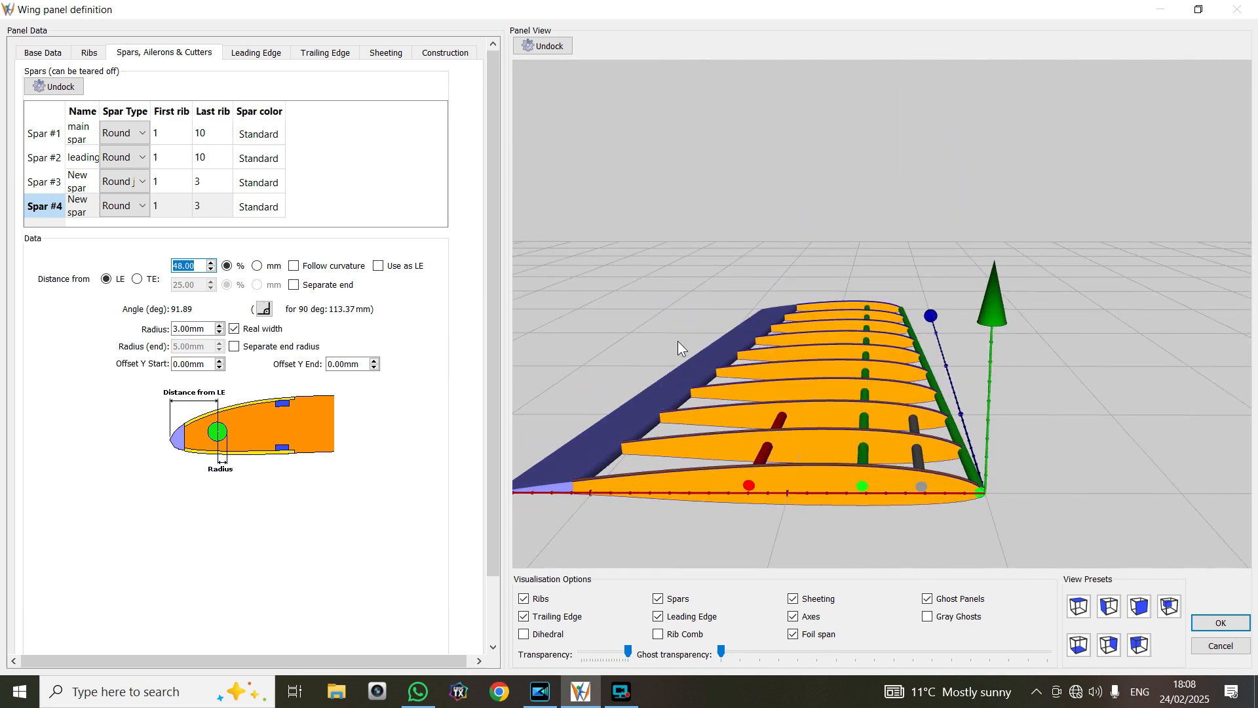
left_click_drag(770, 301, 761, 329)
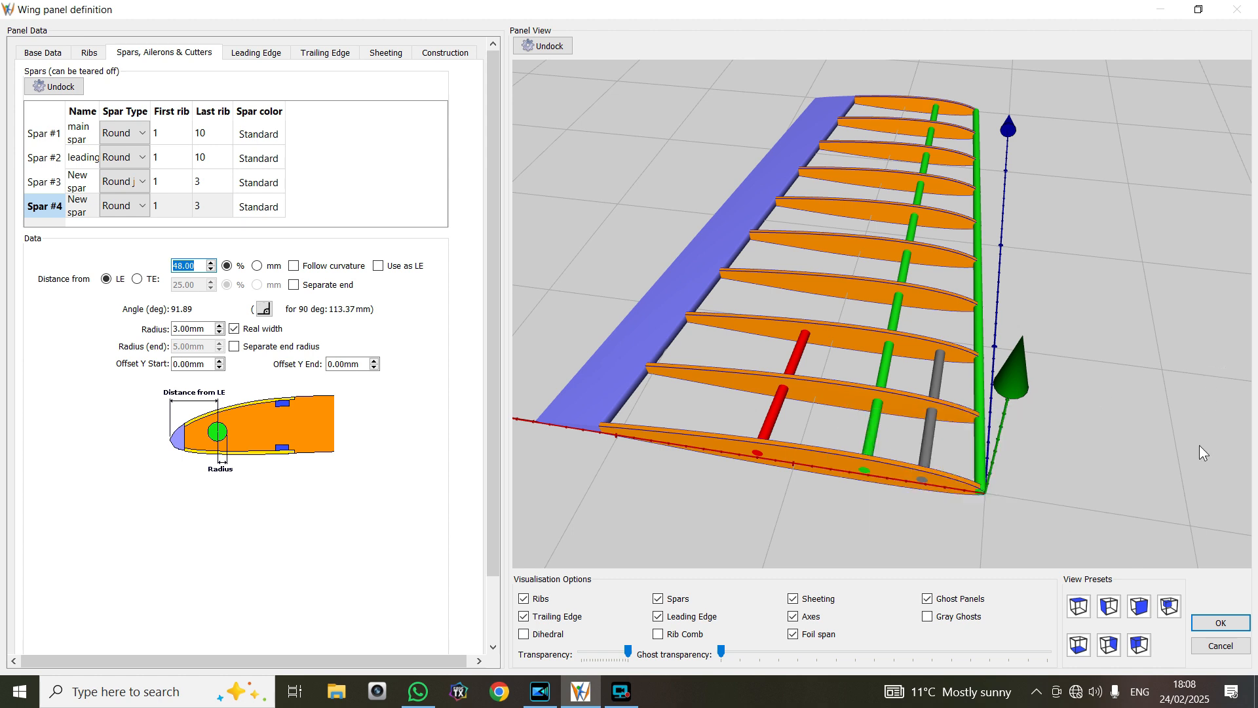
left_click(1219, 623)
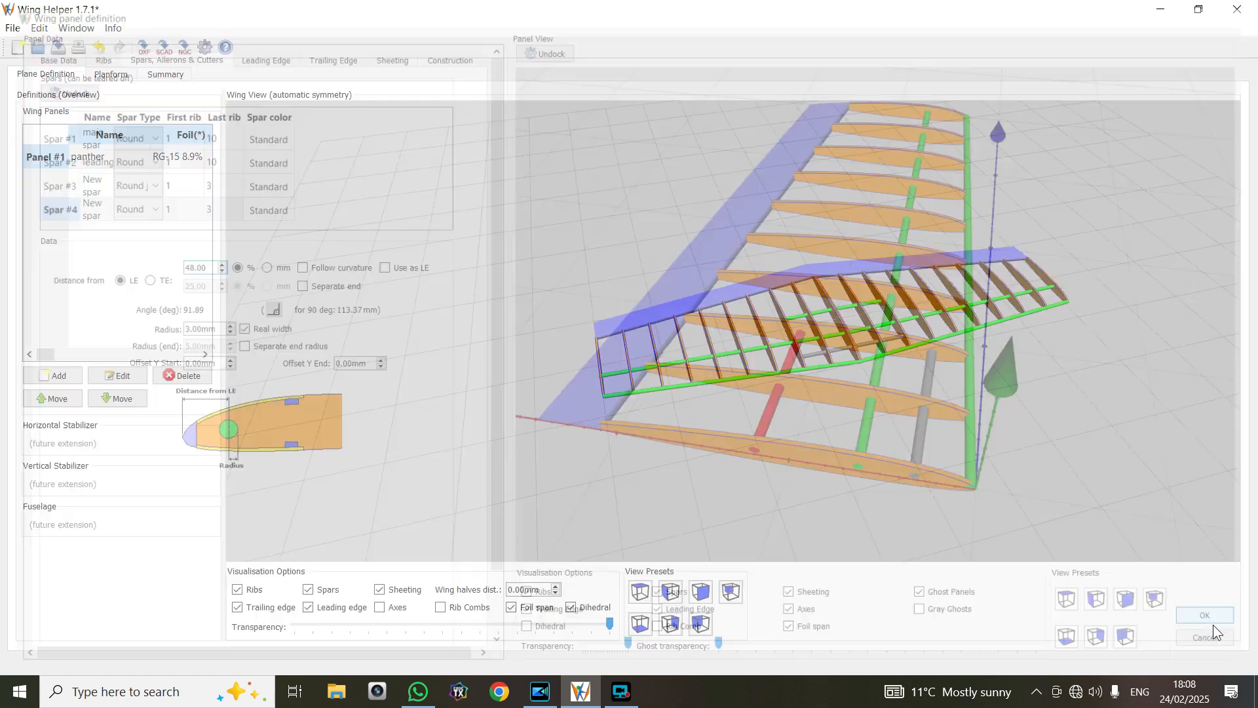
left_click_drag(1066, 454, 923, 455)
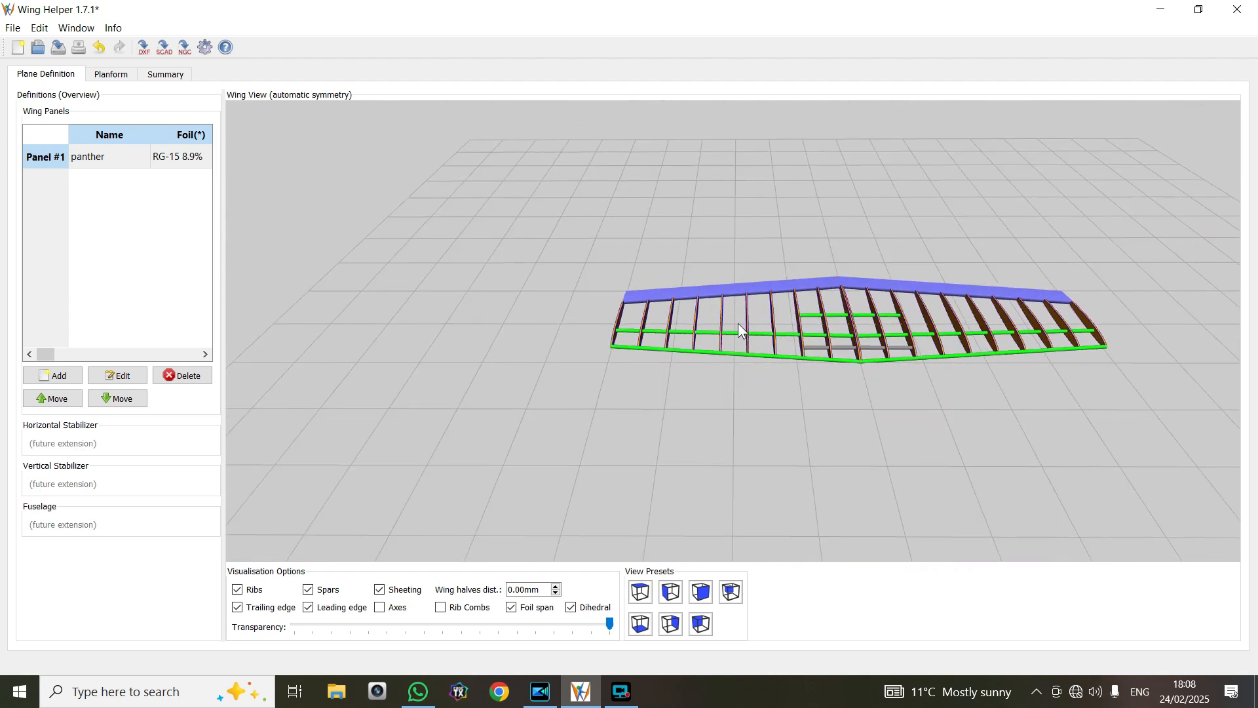
Reopen the panther panel for editing and apply Standard (from LE) sheeting to it
left_click(122, 375)
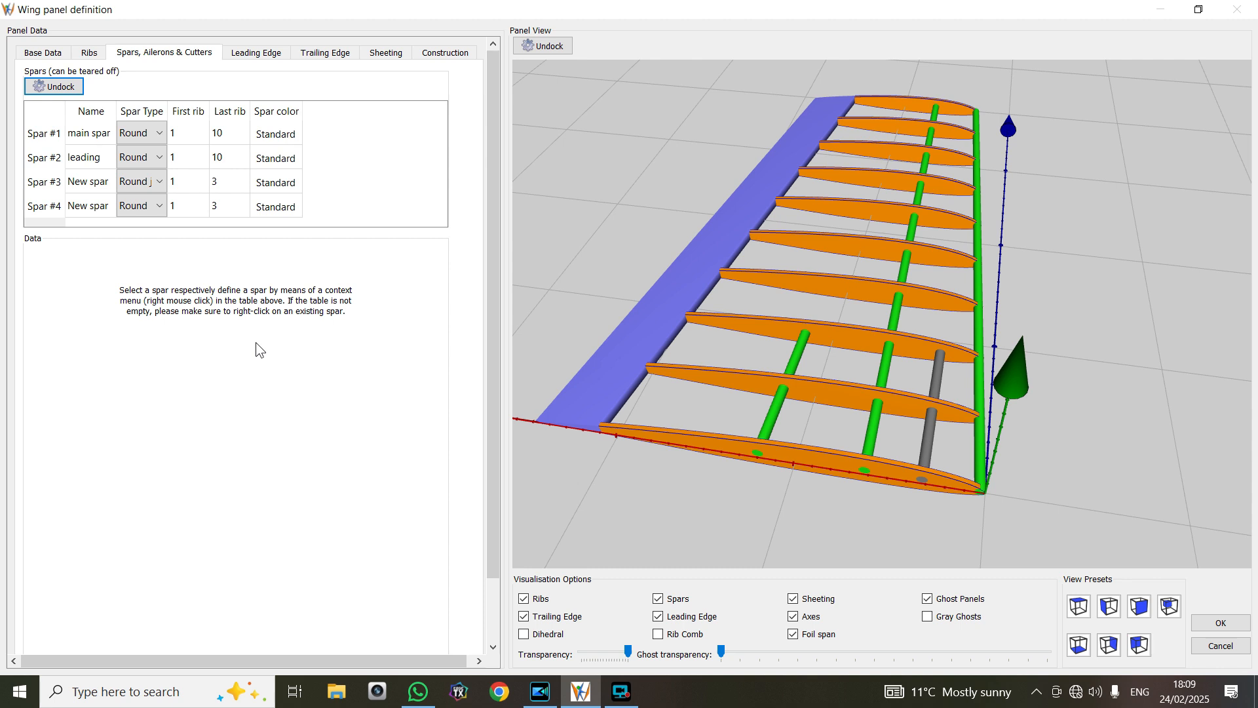
left_click(388, 54)
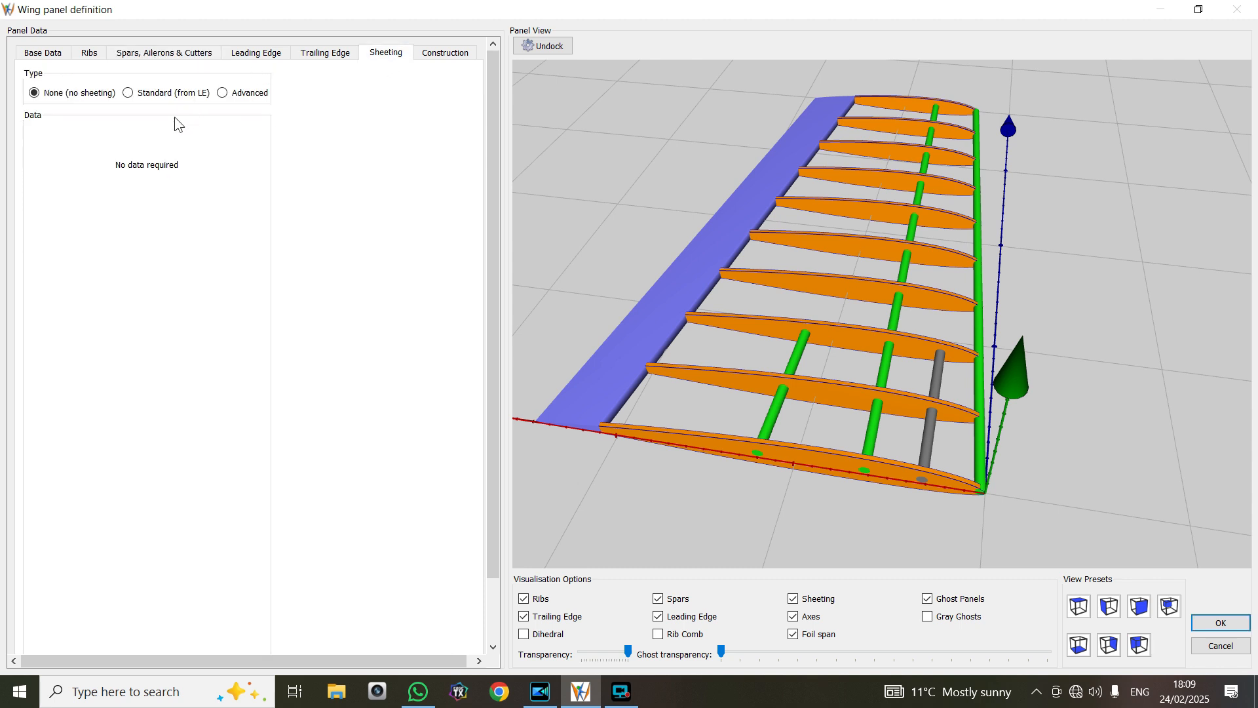
left_click(128, 93)
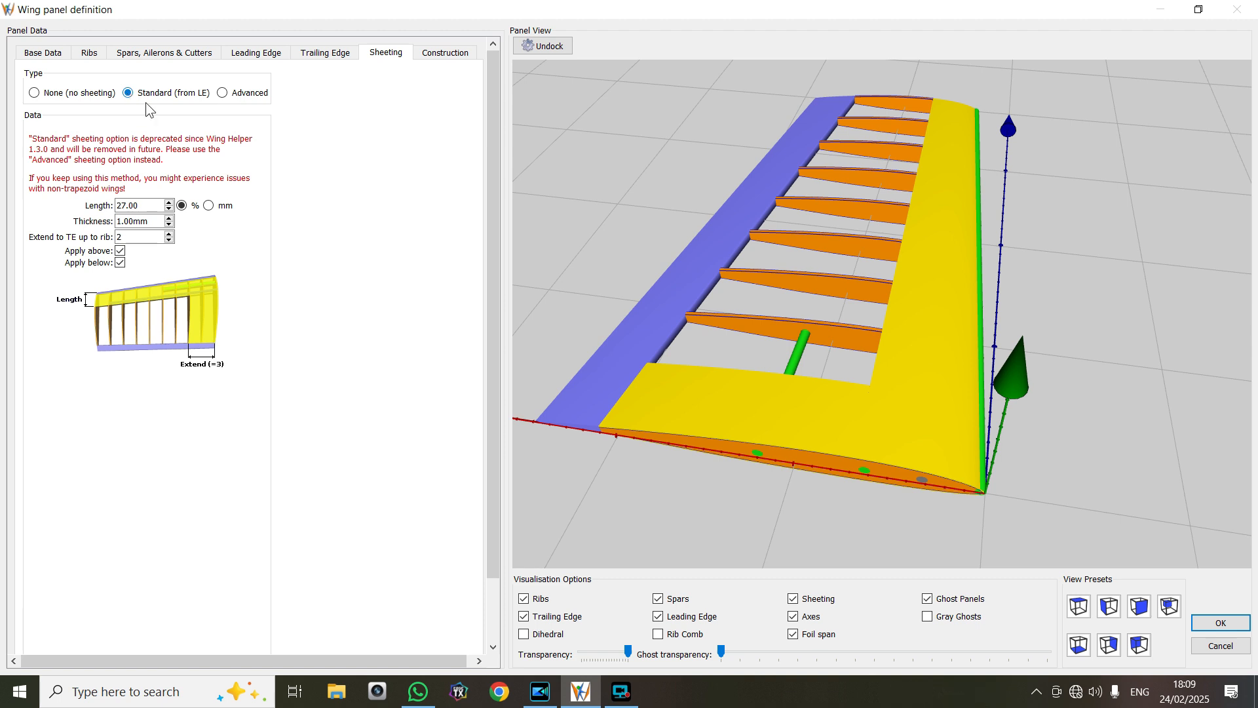
scroll(598, 216, "up", 3)
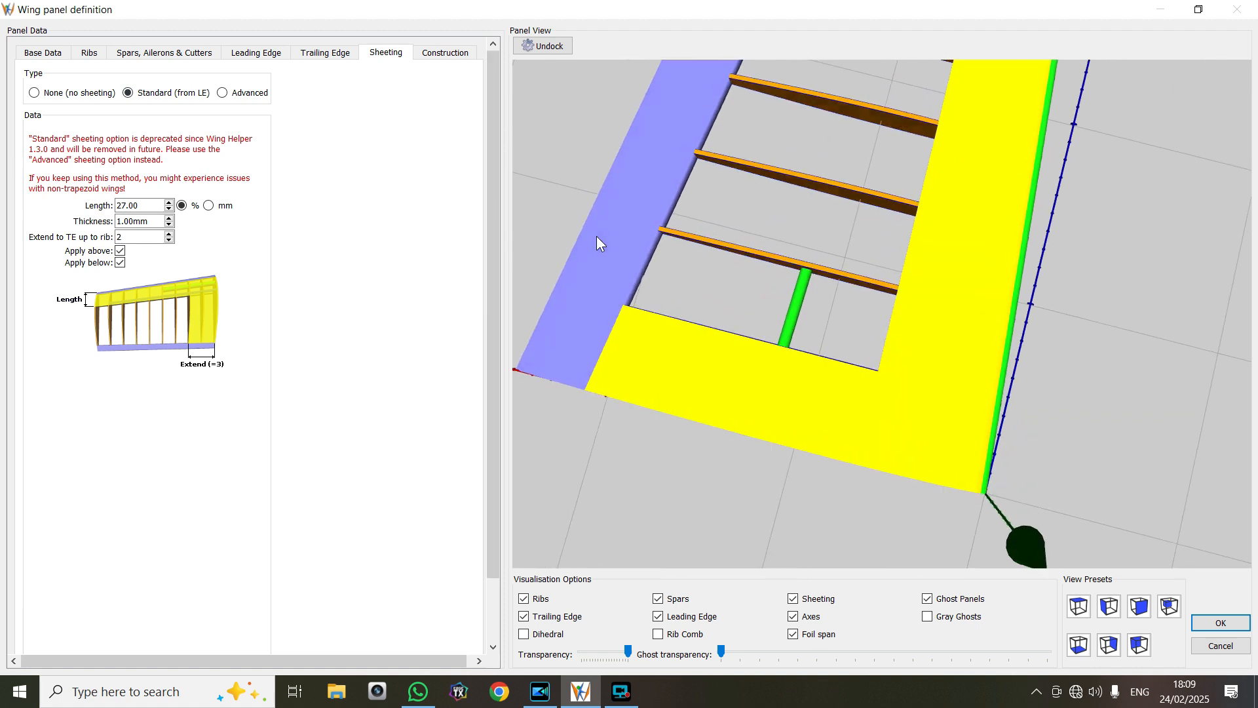
scroll(597, 236, "down", 3)
left_click_drag(607, 196, 644, 166)
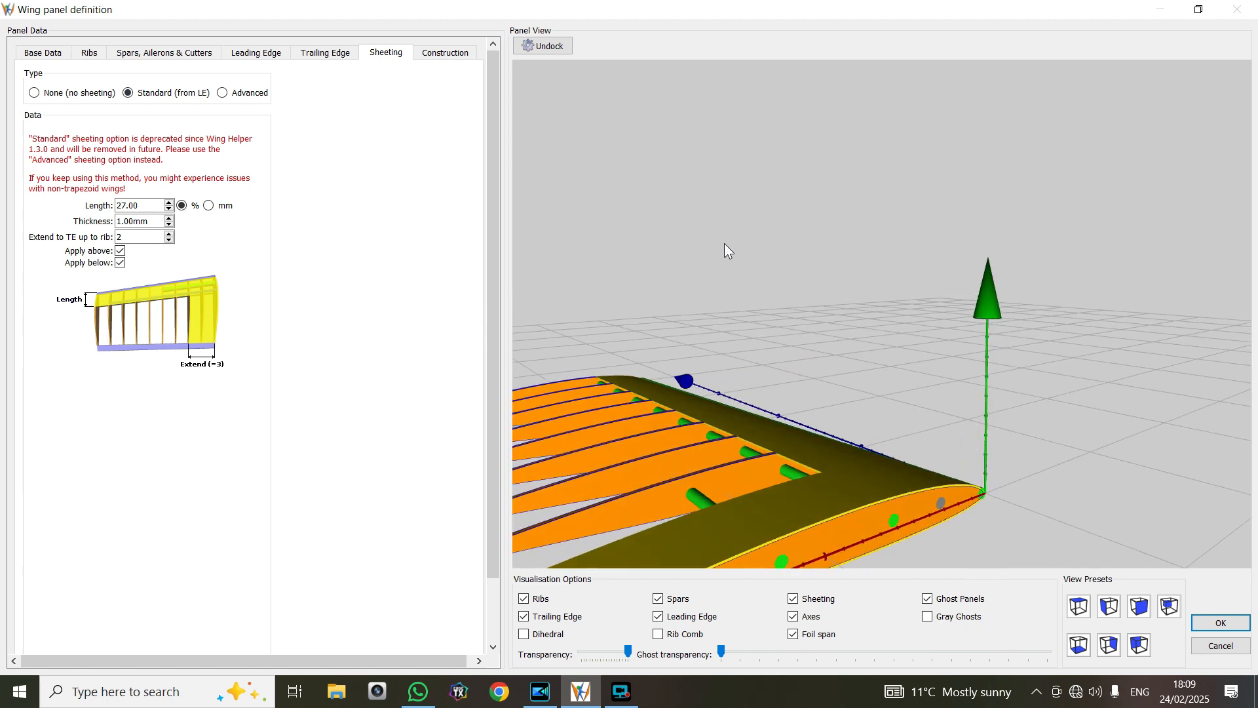
left_click_drag(718, 372, 589, 385)
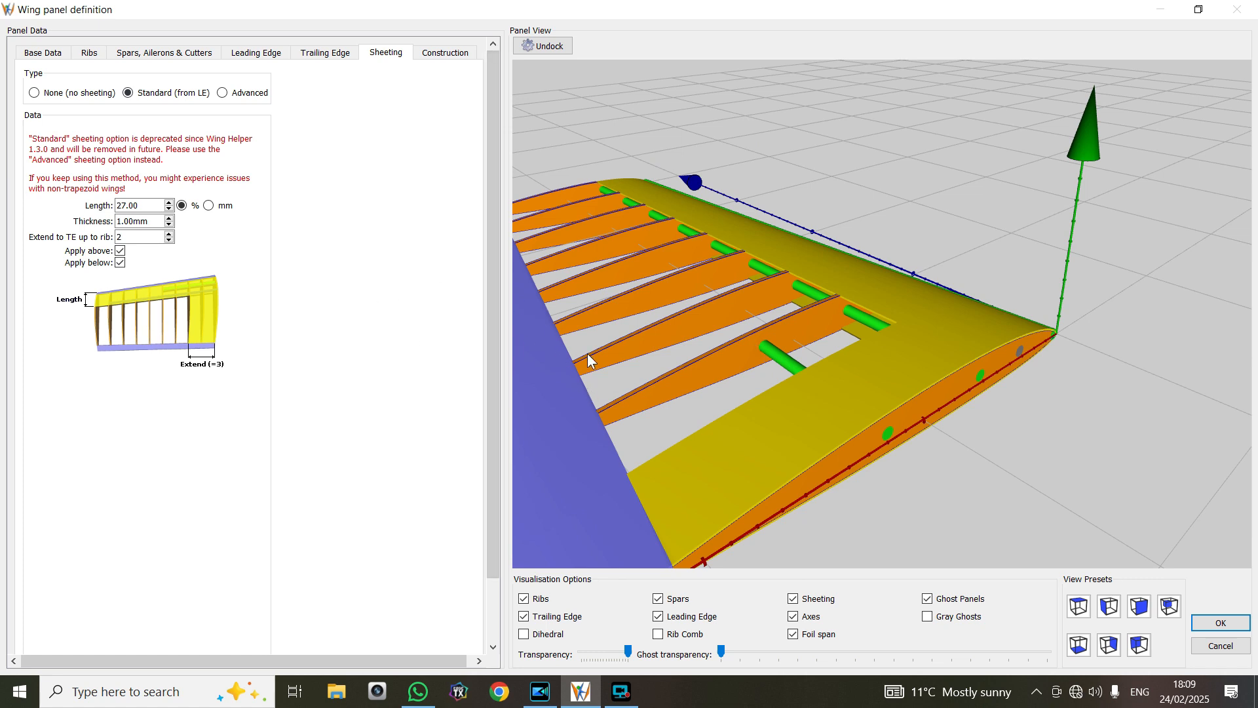
left_click_drag(594, 354, 622, 368)
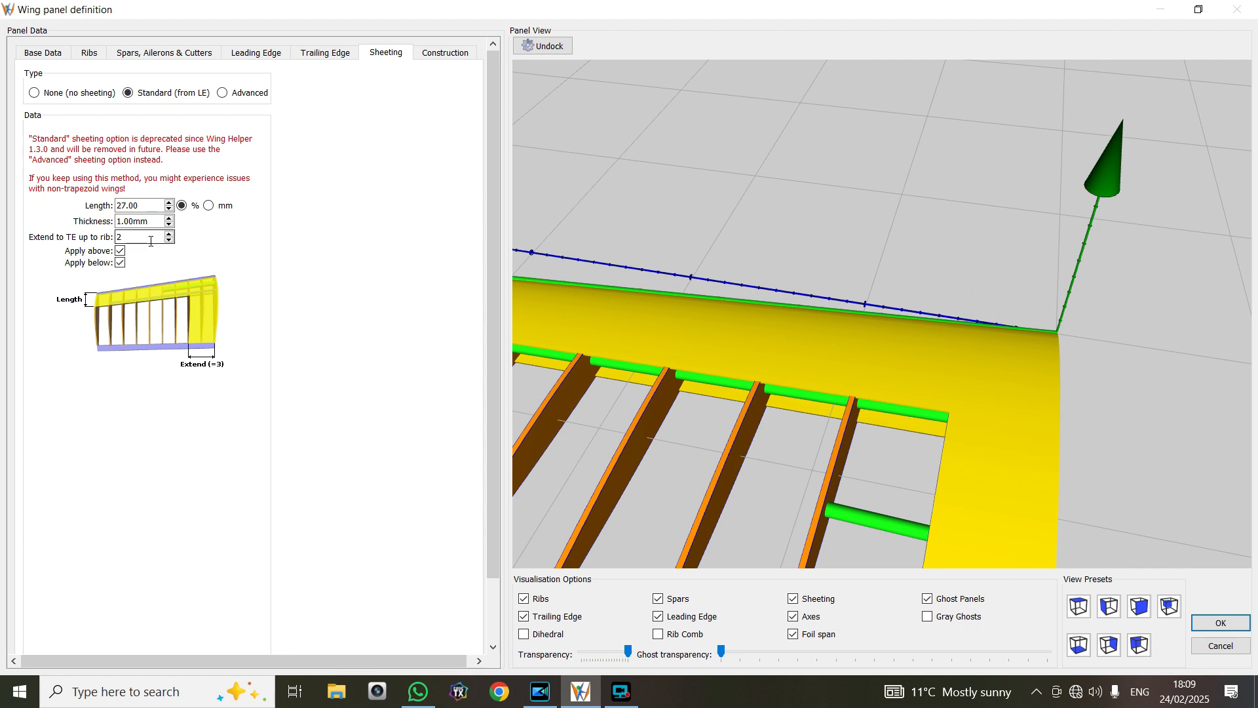
Set the sheeting thickness to 1.50 mm and extend the sheeting to the trailing edge up to rib 3
left_click(168, 220)
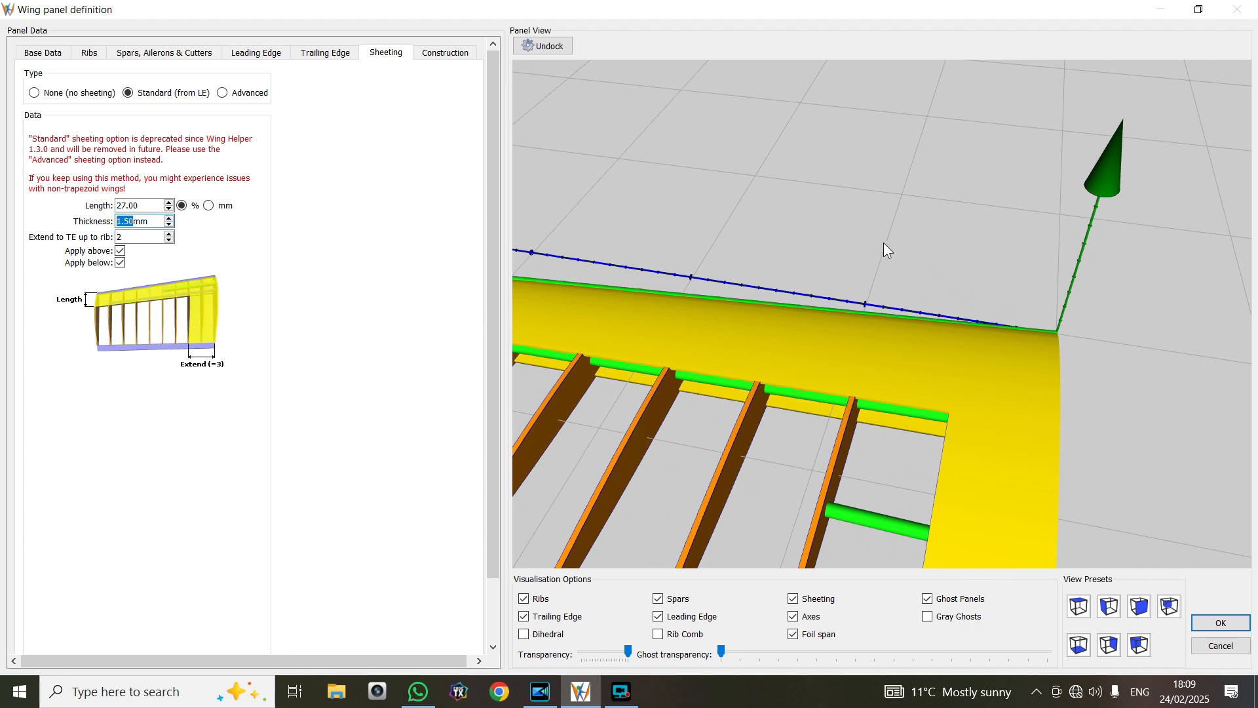
left_click(281, 318)
left_click(169, 233)
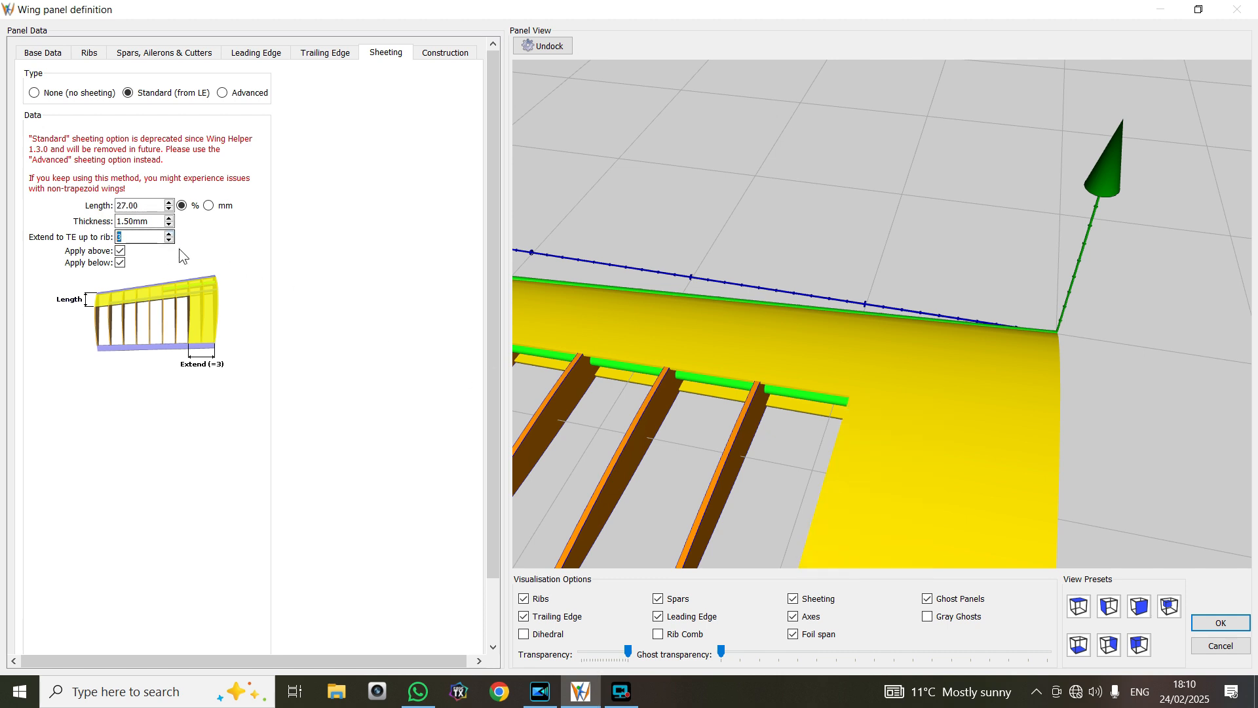
left_click_drag(713, 375, 722, 320)
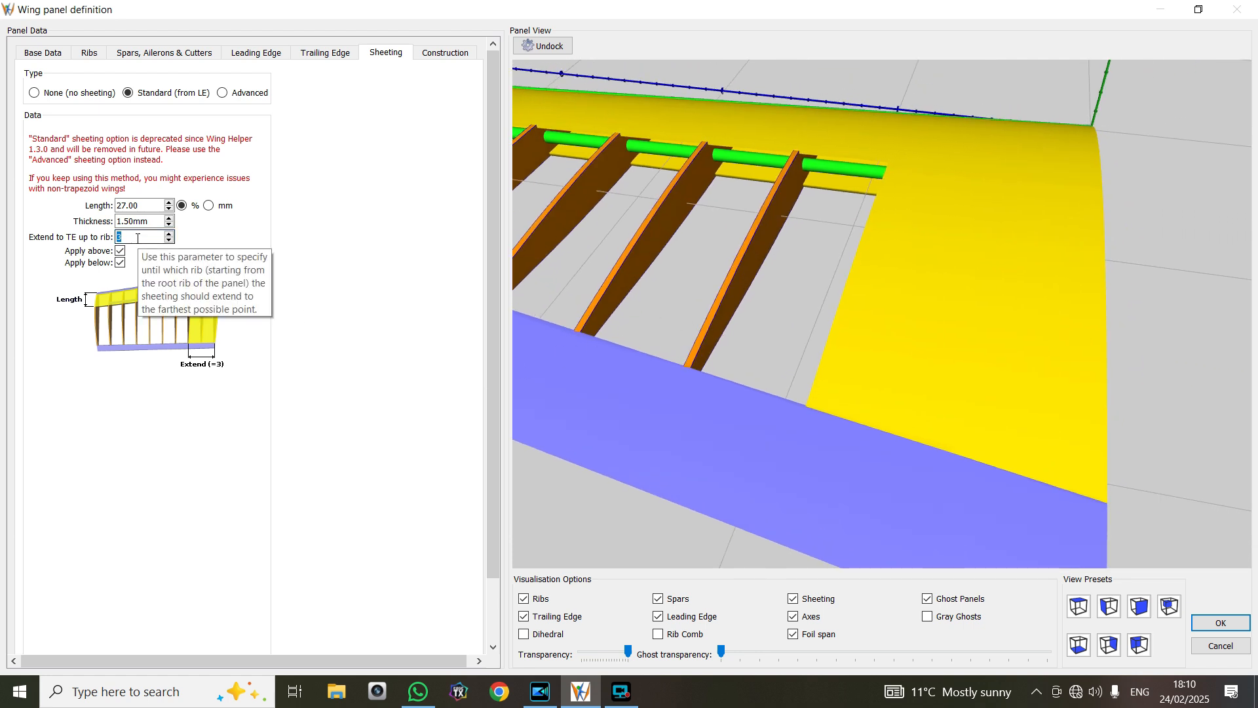
left_click(169, 233)
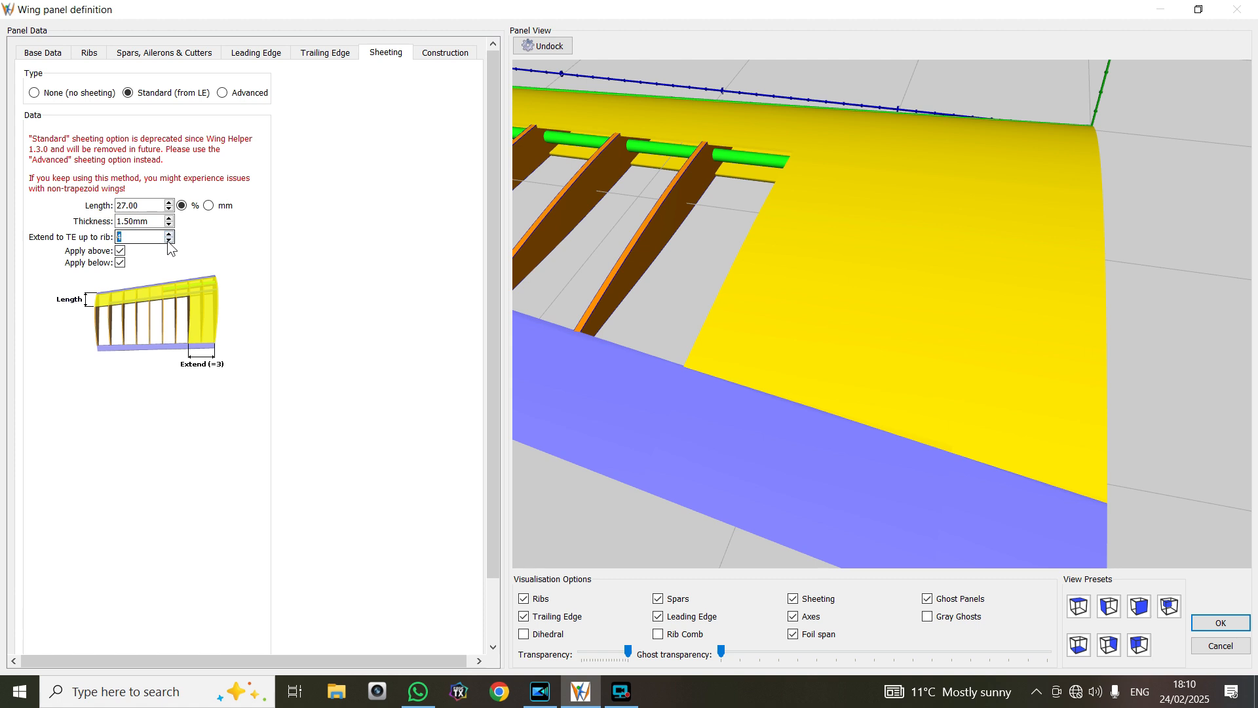
left_click(169, 241)
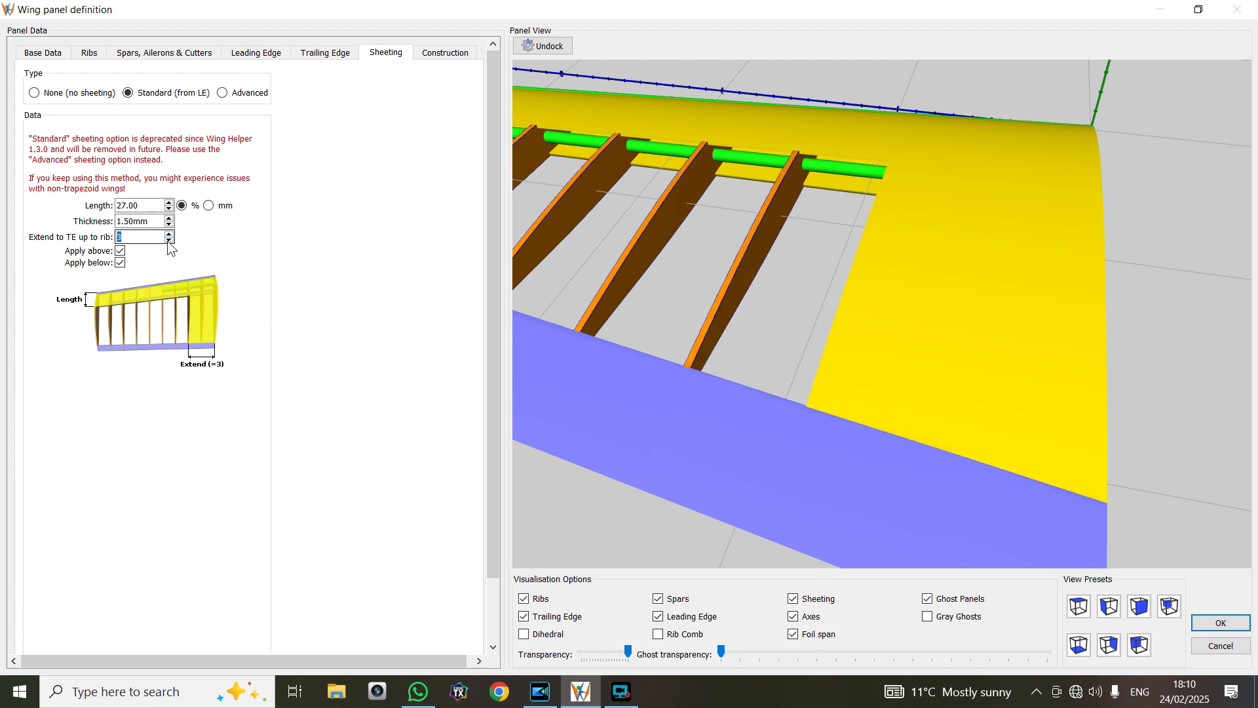
left_click(169, 241)
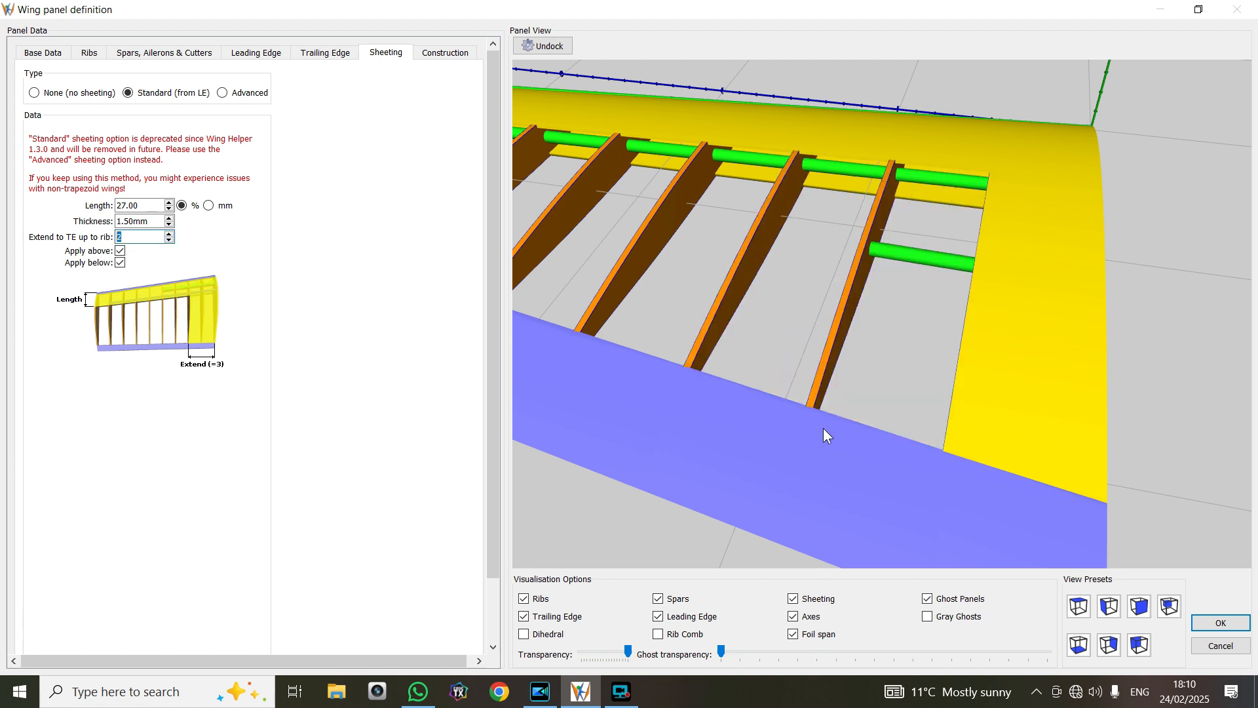
left_click(169, 234)
left_click_drag(792, 498, 725, 372)
left_click_drag(837, 393, 850, 448)
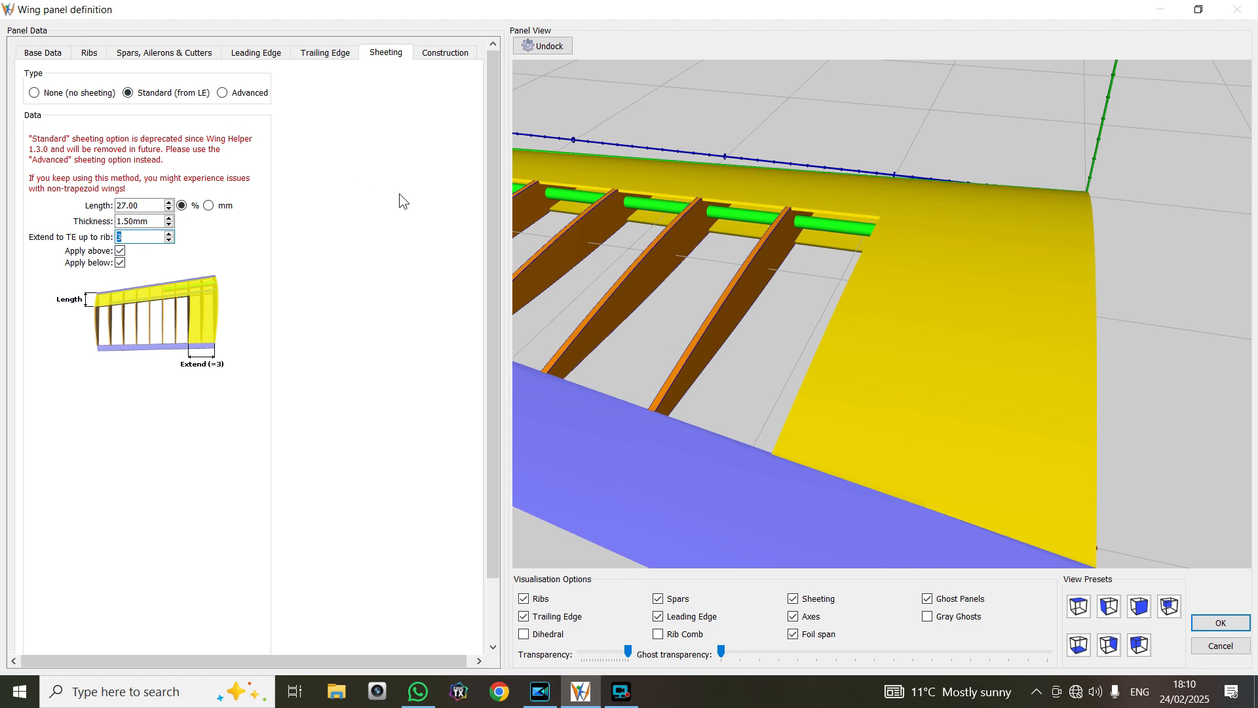
Check the panel with the sheeting hidden and shown again, then accept the panel definition
mouse_move(583, 238)
left_mouse_down()
mouse_move(572, 270)
mouse_move(576, 253)
left_mouse_up()
scroll(577, 253, "down", 5)
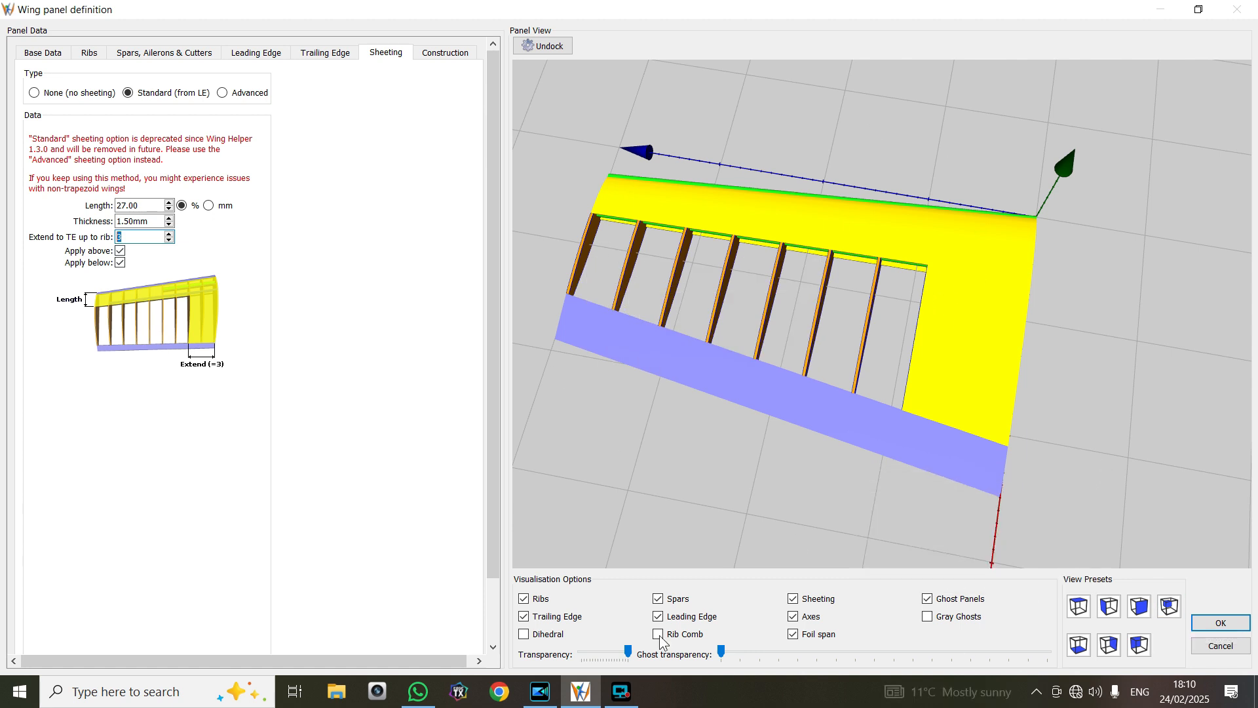
left_click(793, 598)
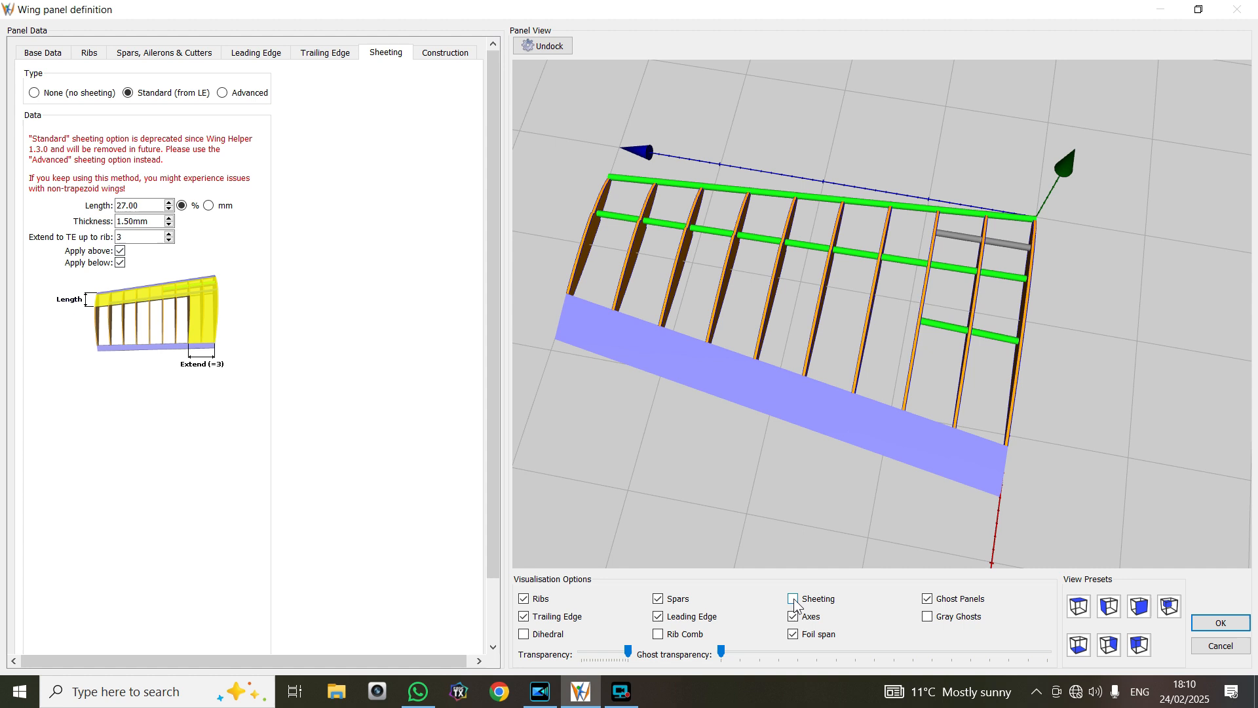
left_click(793, 599)
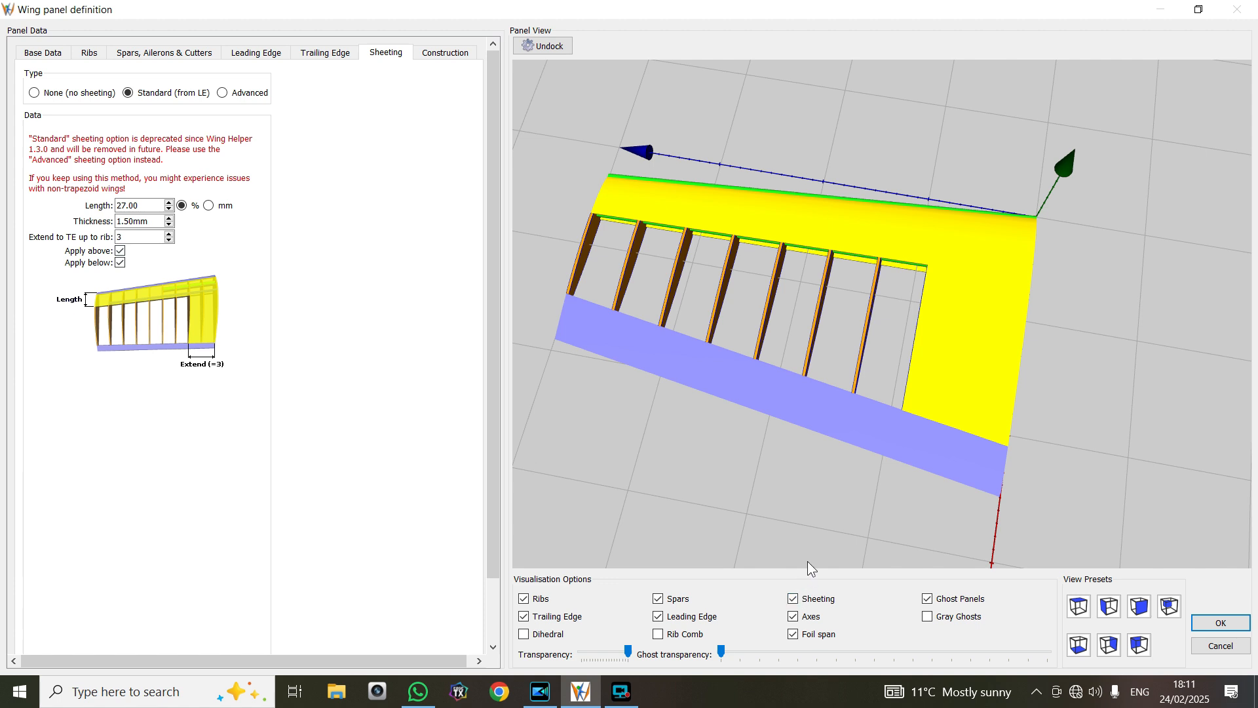
left_click_drag(803, 518, 825, 440)
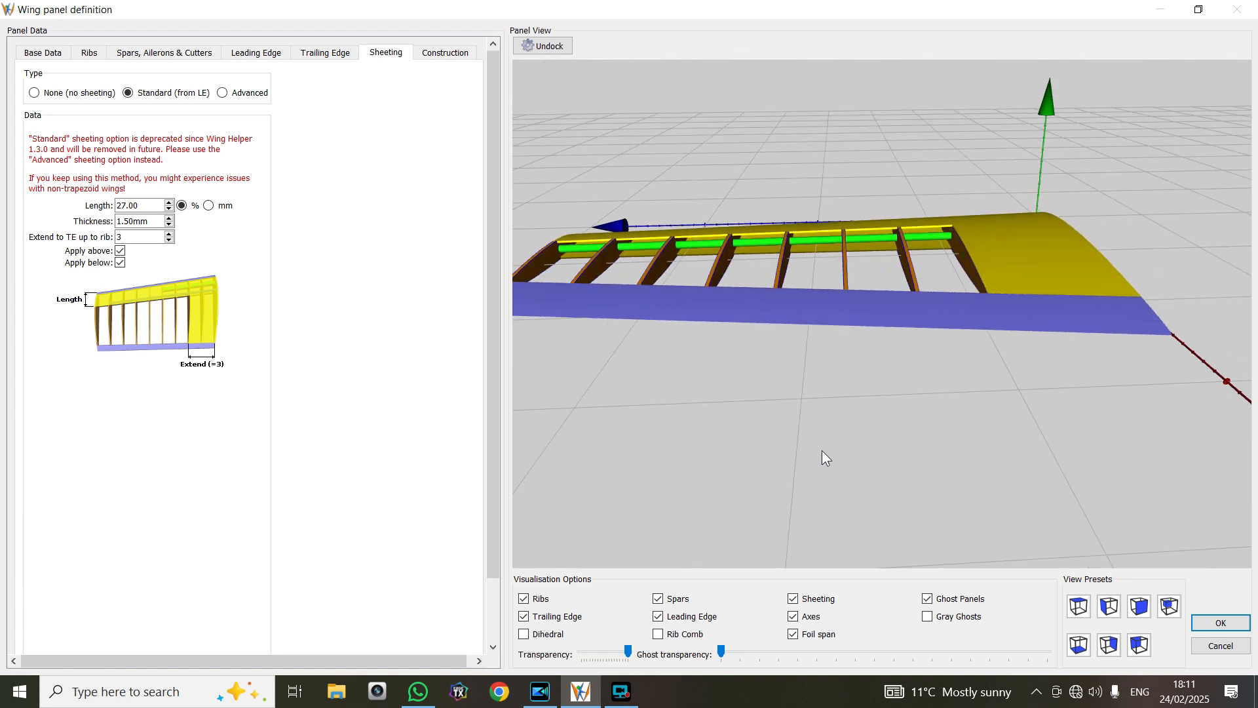
left_click_drag(859, 480, 857, 444)
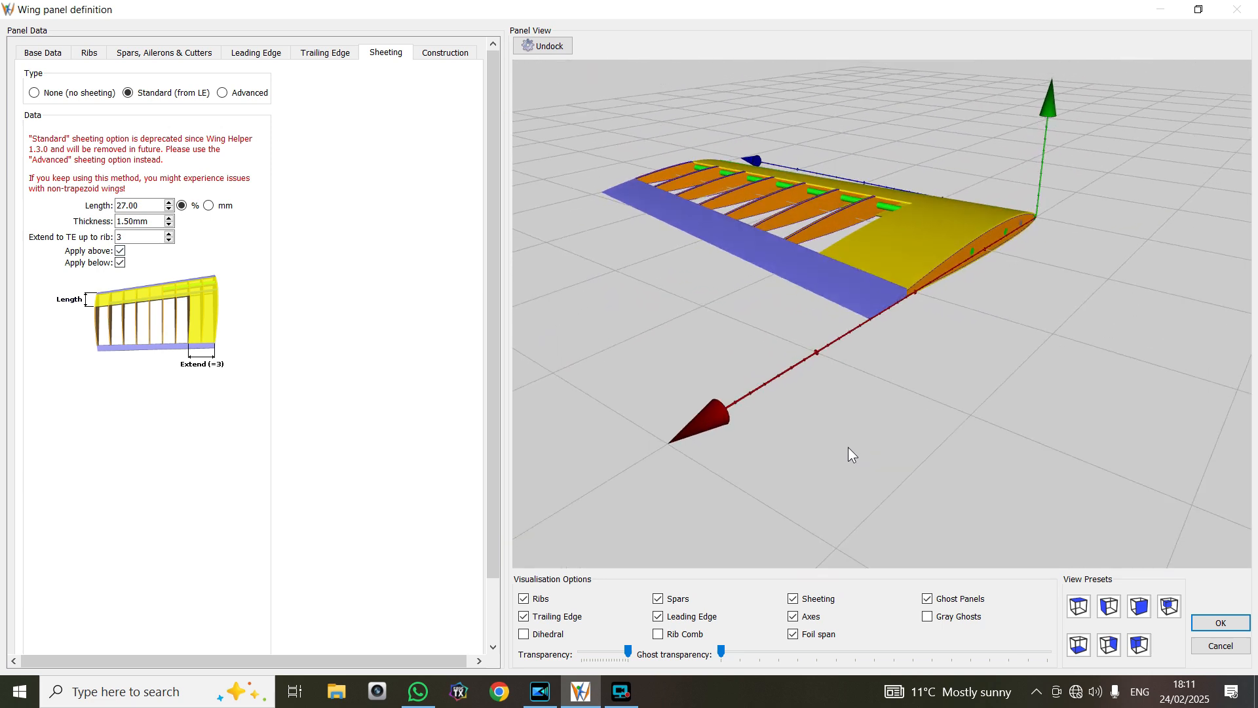
left_click(1217, 624)
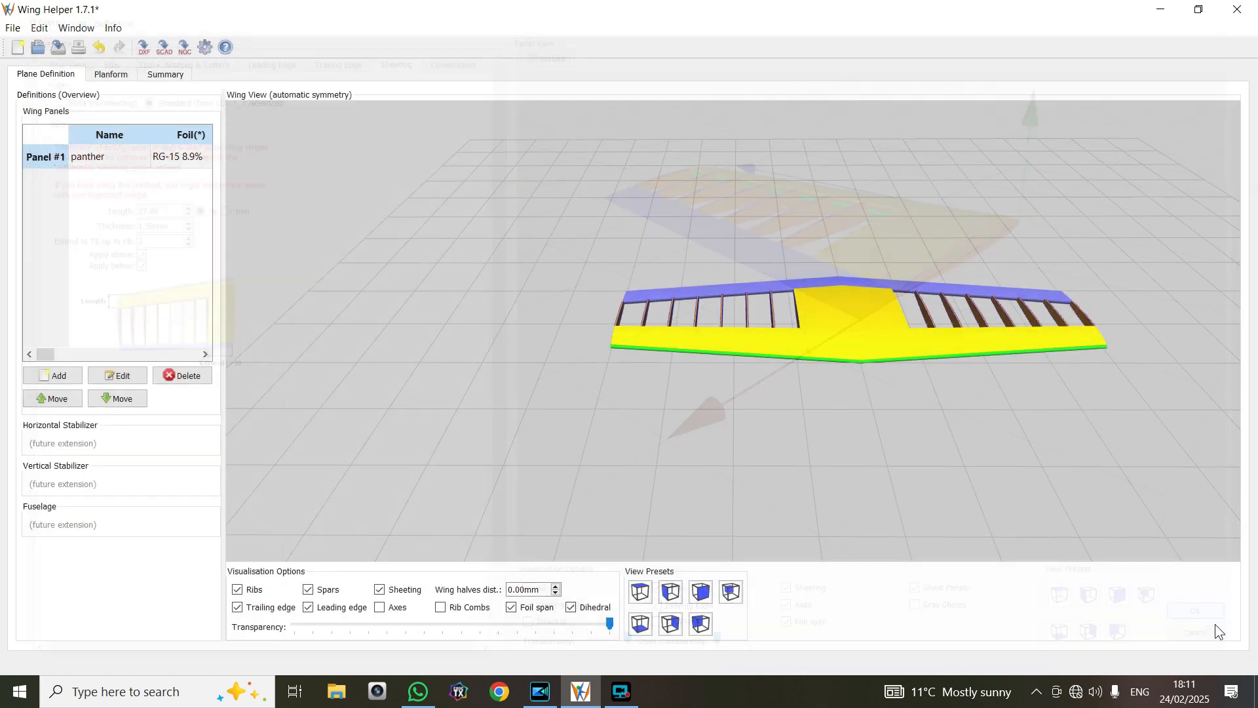
Separate the two wing halves in the wing overview by a distance of 15 mm
left_click_drag(1000, 443, 689, 384)
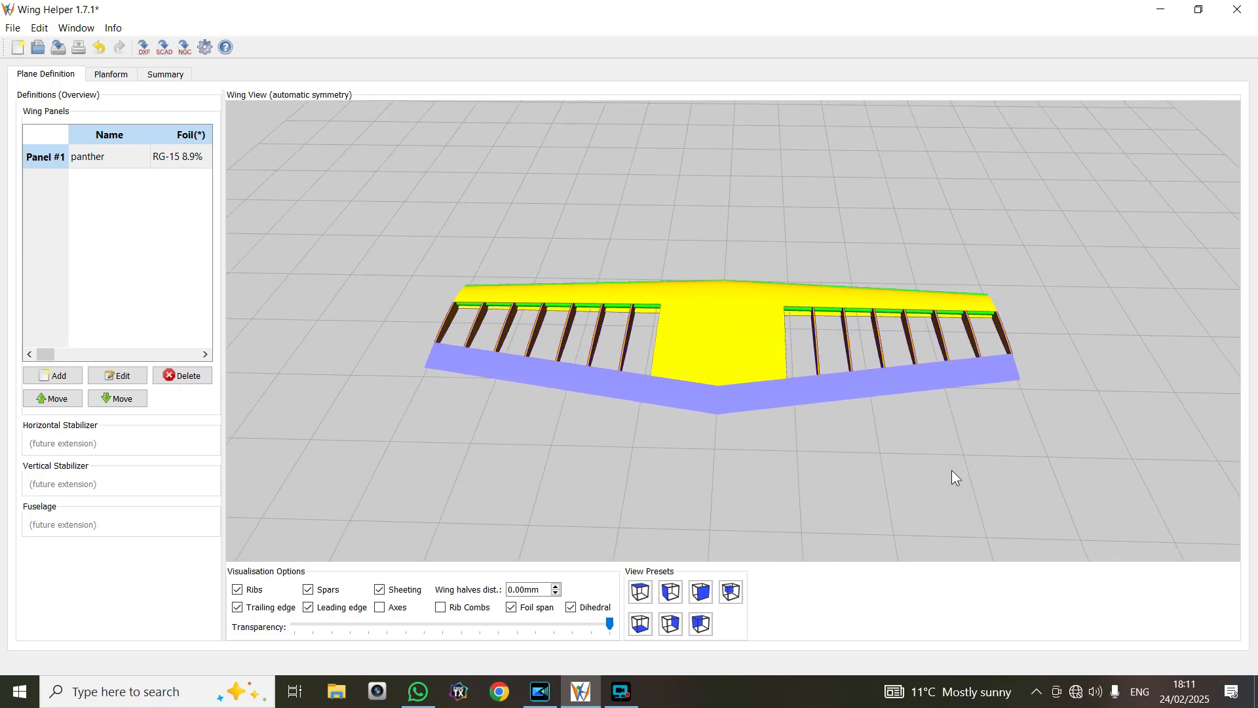
left_click_drag(910, 453, 824, 493)
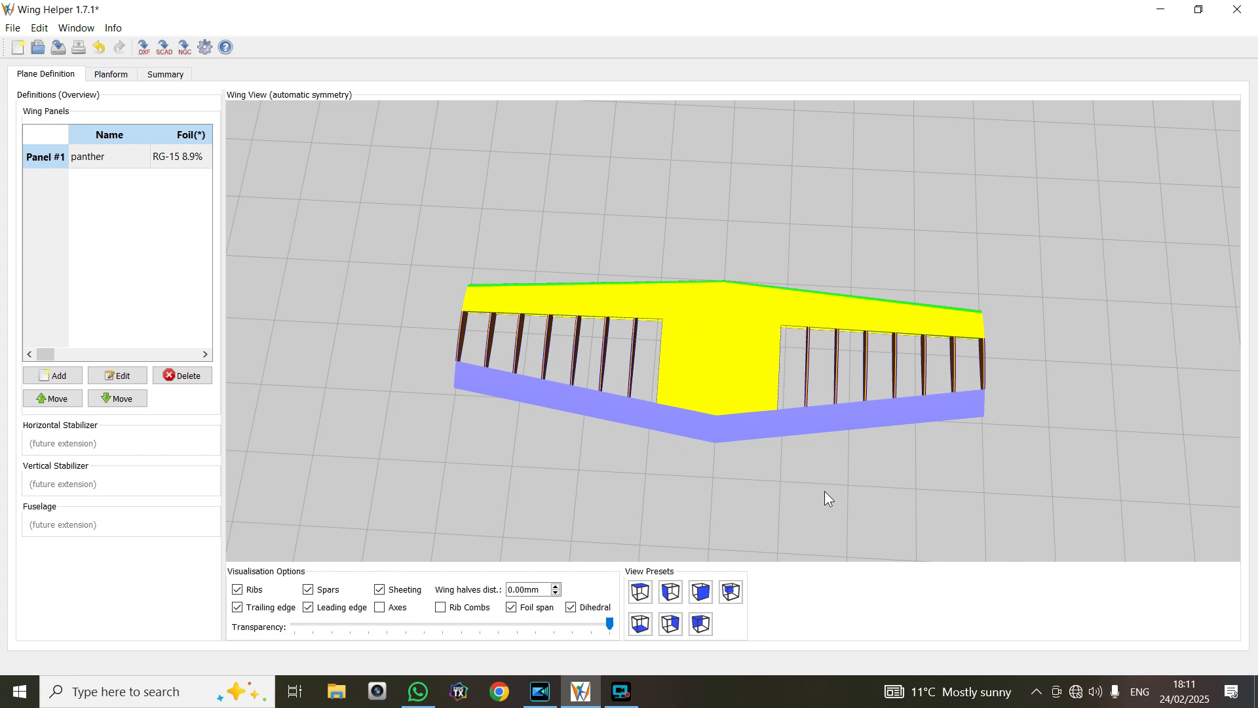
left_click(556, 587)
left_click(556, 587)
left_click(556, 587)
left_click_drag(702, 513, 710, 478)
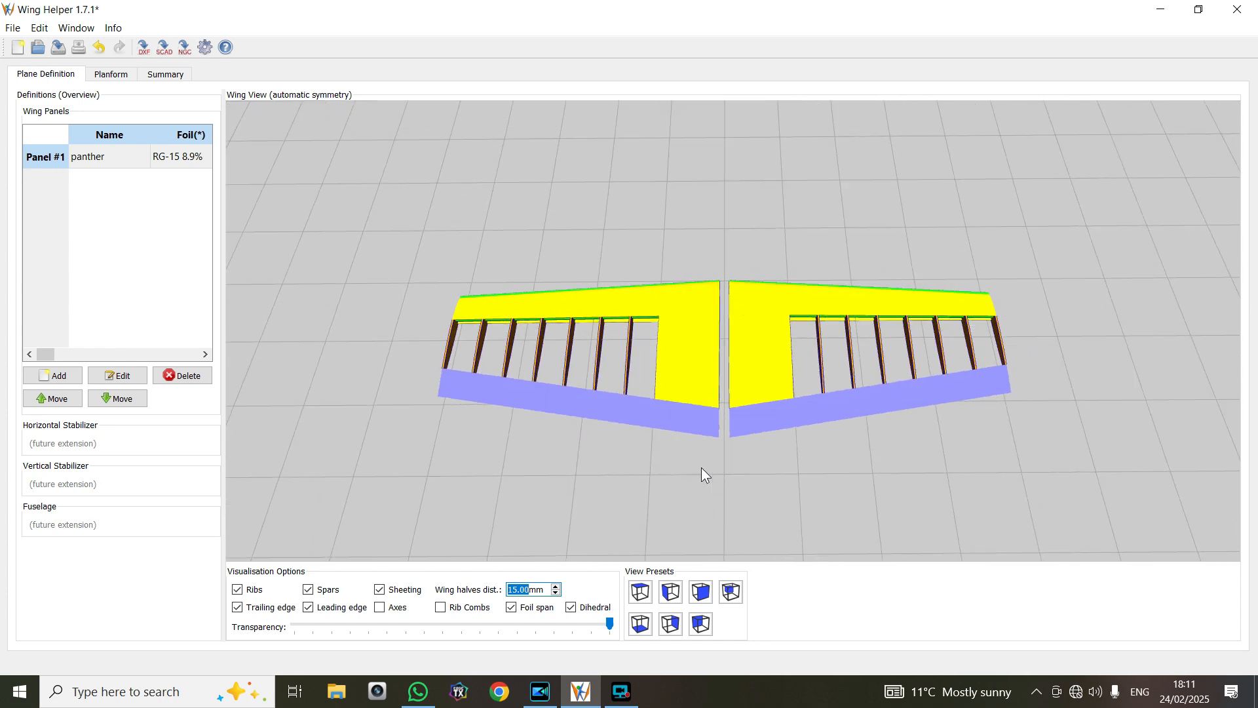
Review the wing's planform drawing and the plane summary, then return to the plane definition and examine the wing from behind
left_click(123, 77)
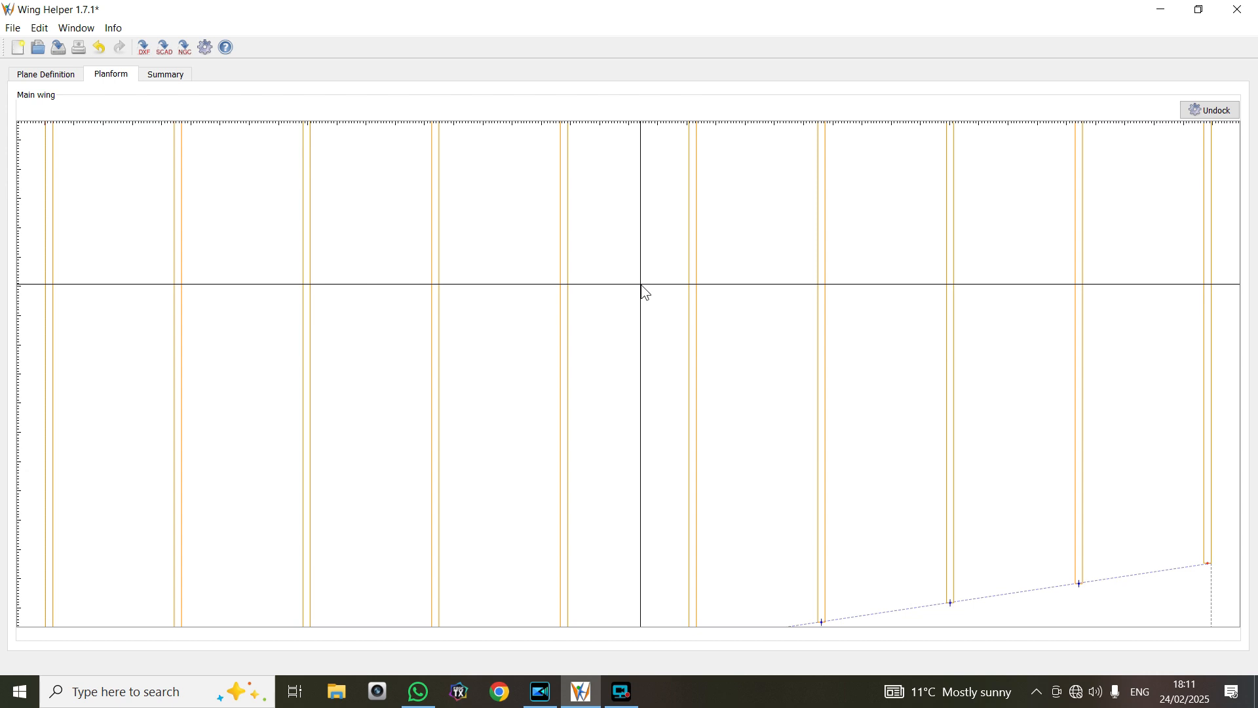
scroll(645, 291, "down", 4)
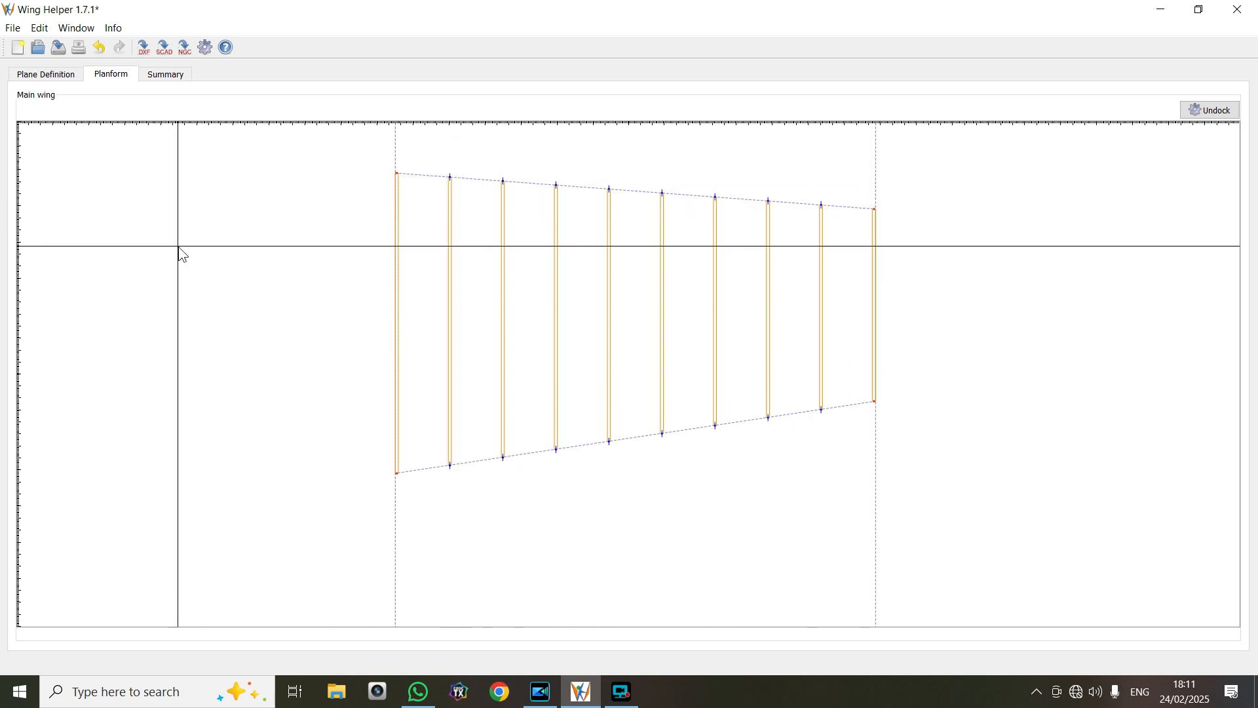
left_click(168, 77)
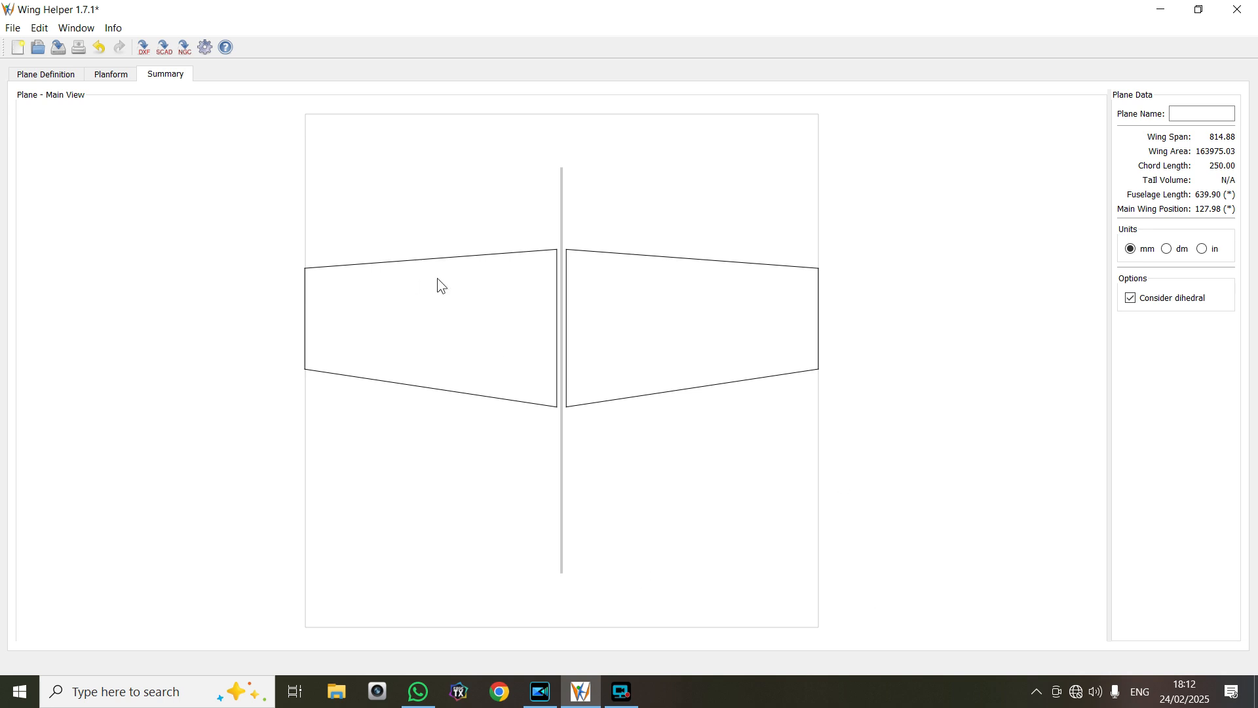
left_click(67, 77)
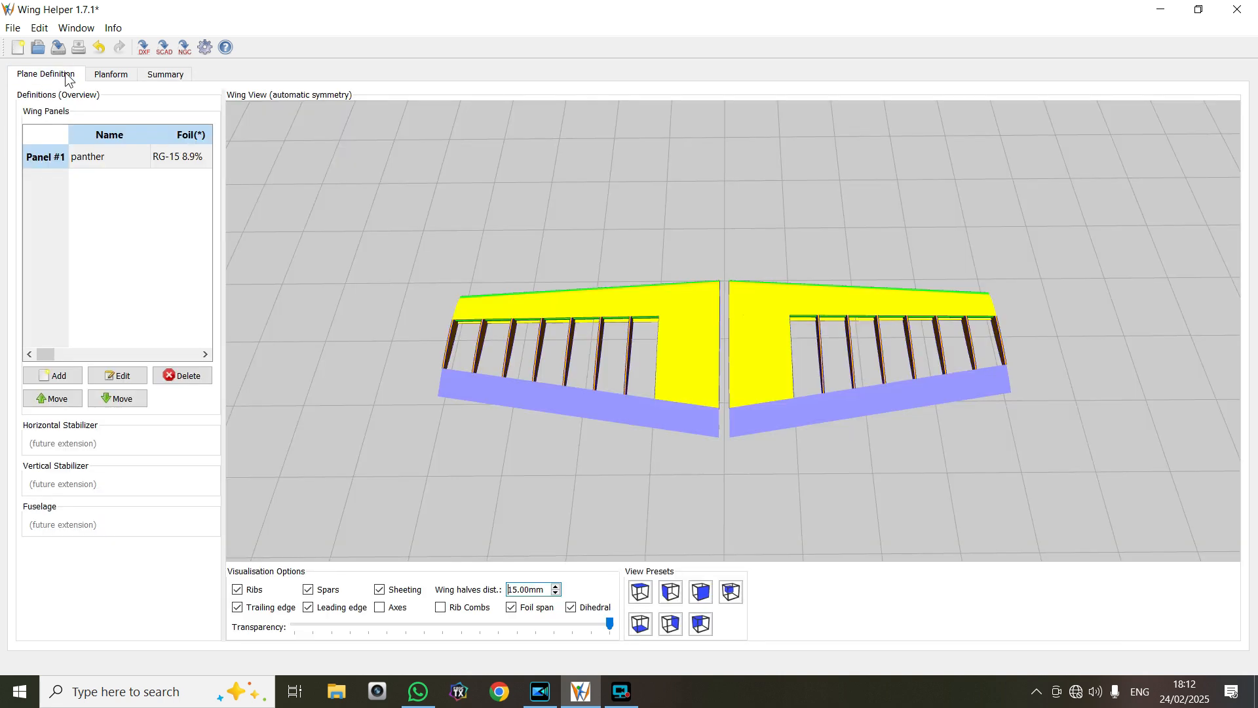
left_click_drag(478, 215, 481, 139)
left_click_drag(407, 332, 731, 434)
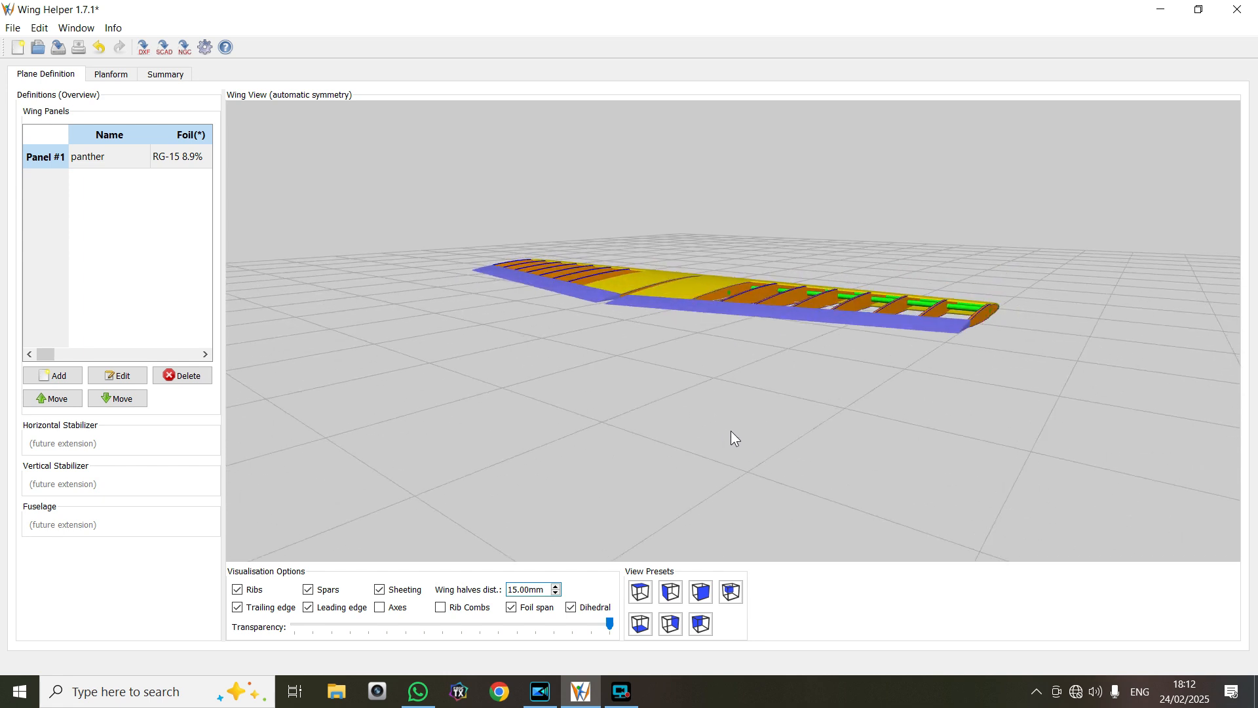
Reopen the panther panel, examine Rib #1 and the base data, then accept the panel definition
left_click(95, 159)
left_click_drag(352, 280, 321, 262)
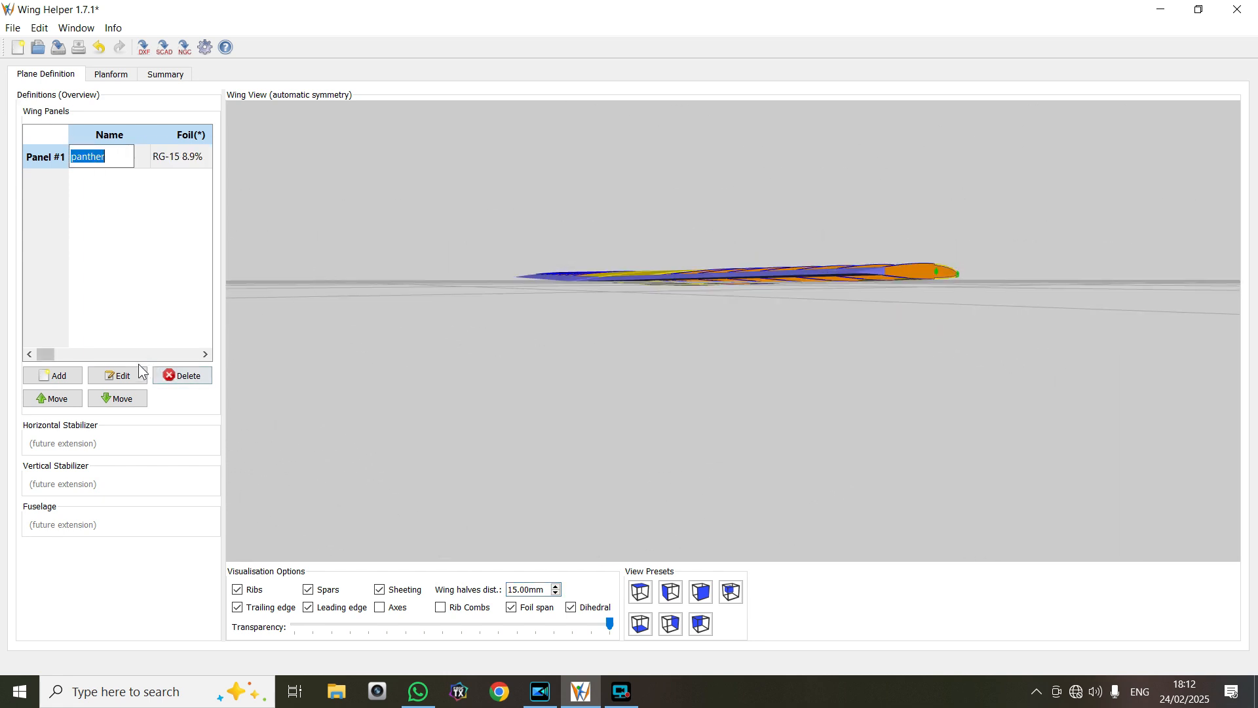
left_click(117, 376)
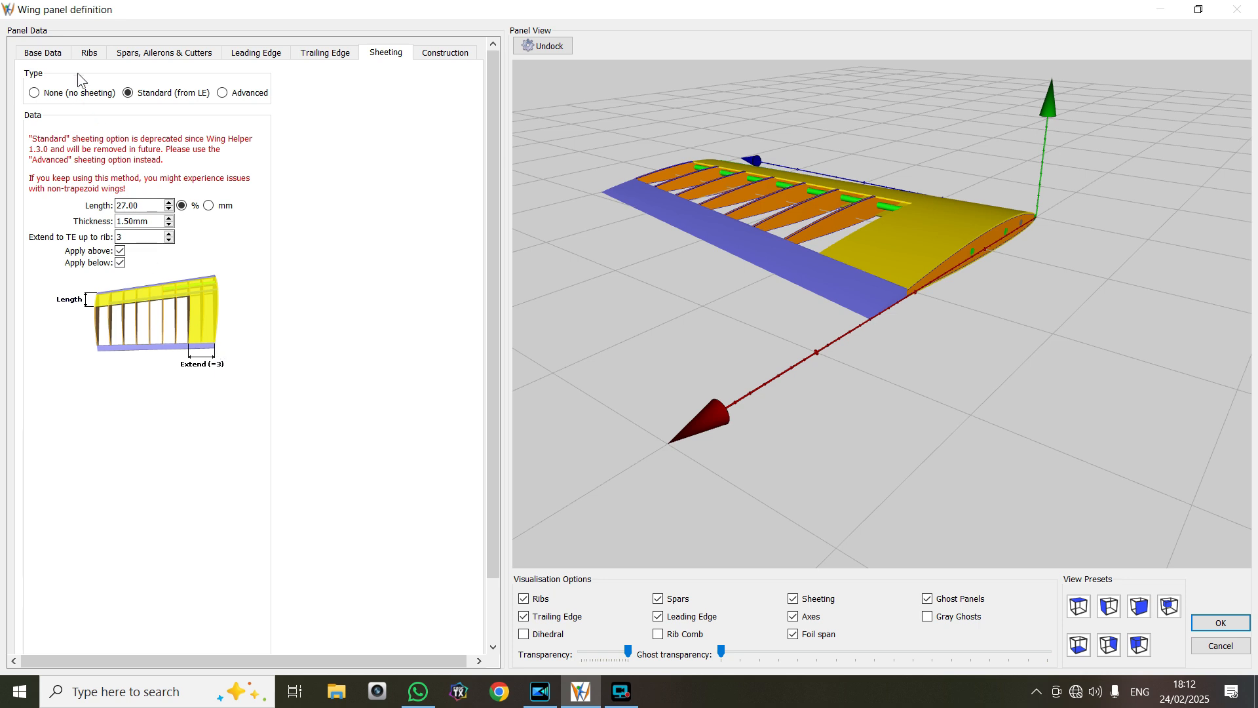
left_click(87, 53)
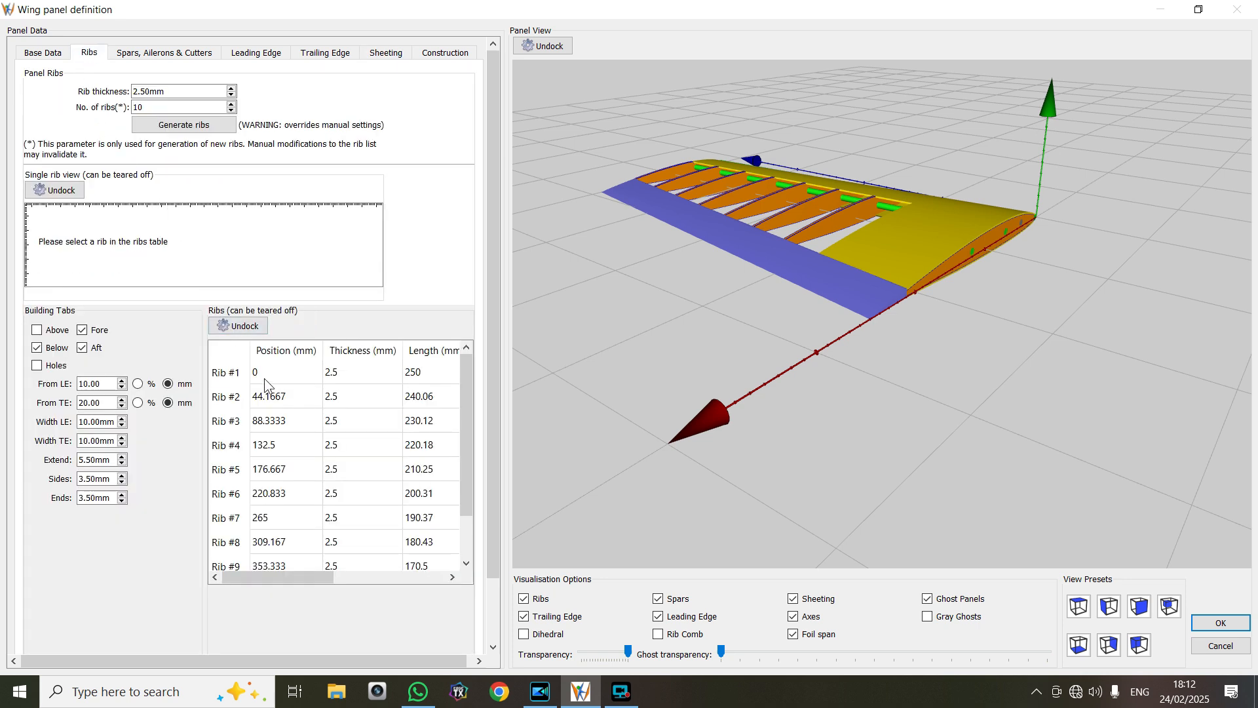
left_click(240, 379)
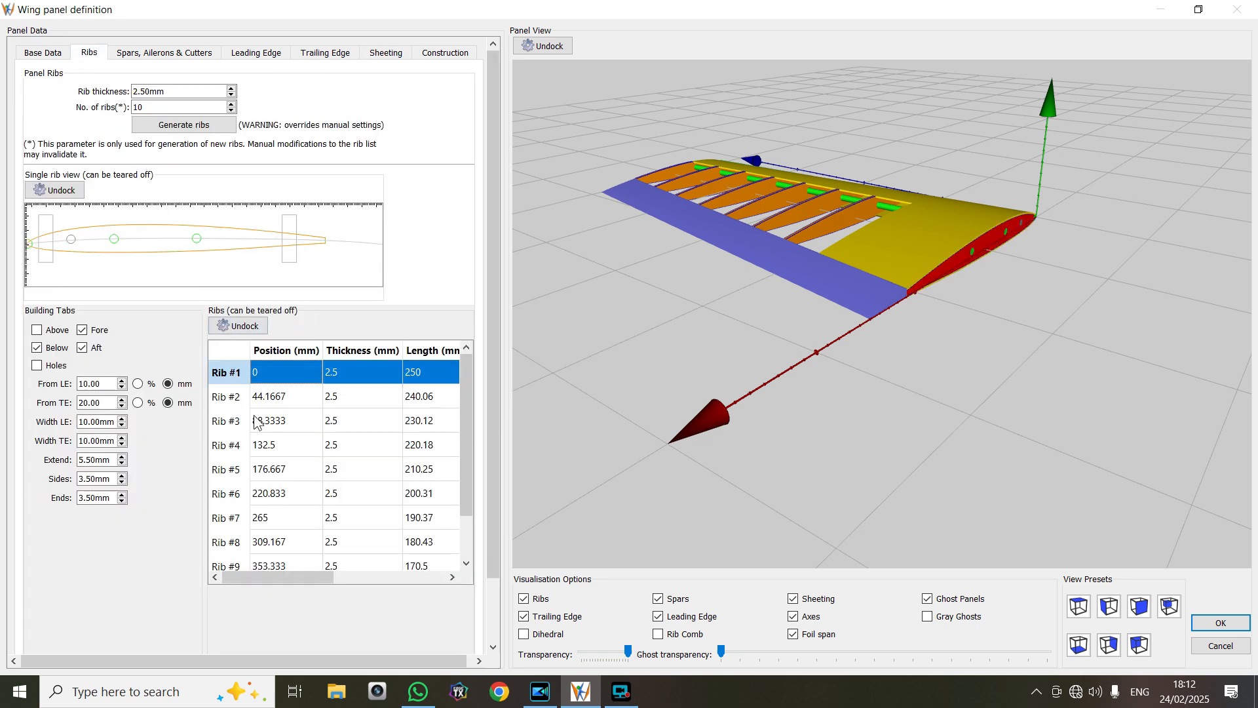
left_click_drag(576, 317, 505, 320)
left_click_drag(788, 349, 783, 357)
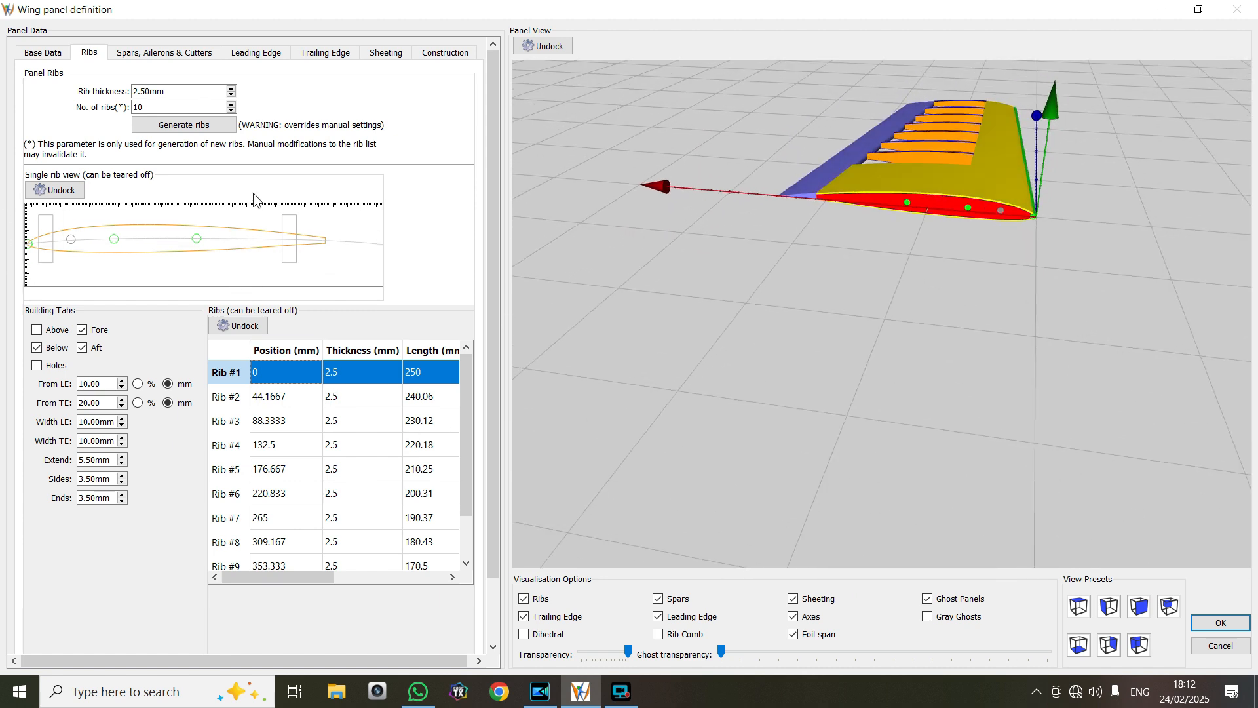
left_click(41, 56)
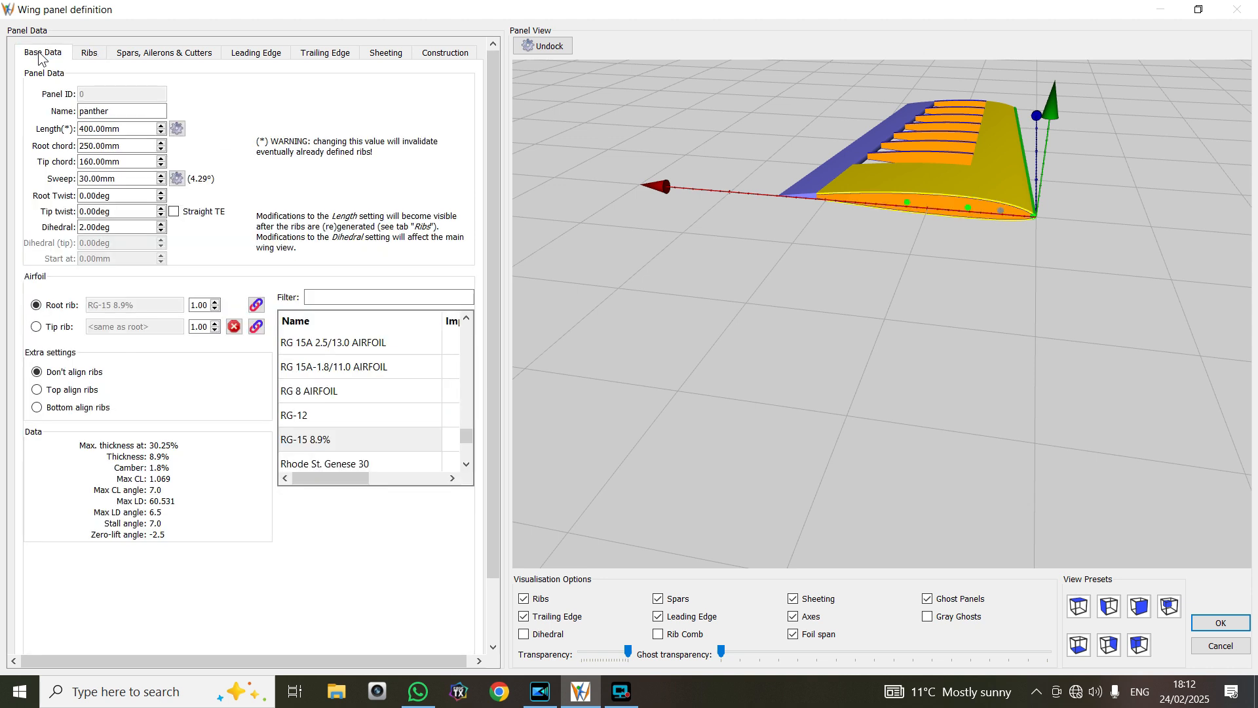
left_click(1223, 624)
Examine the inner structure of both wing halves from above by toggling the visibility of the sheeting and the ribs
left_click_drag(1012, 442, 1108, 502)
left_click_drag(859, 414, 860, 432)
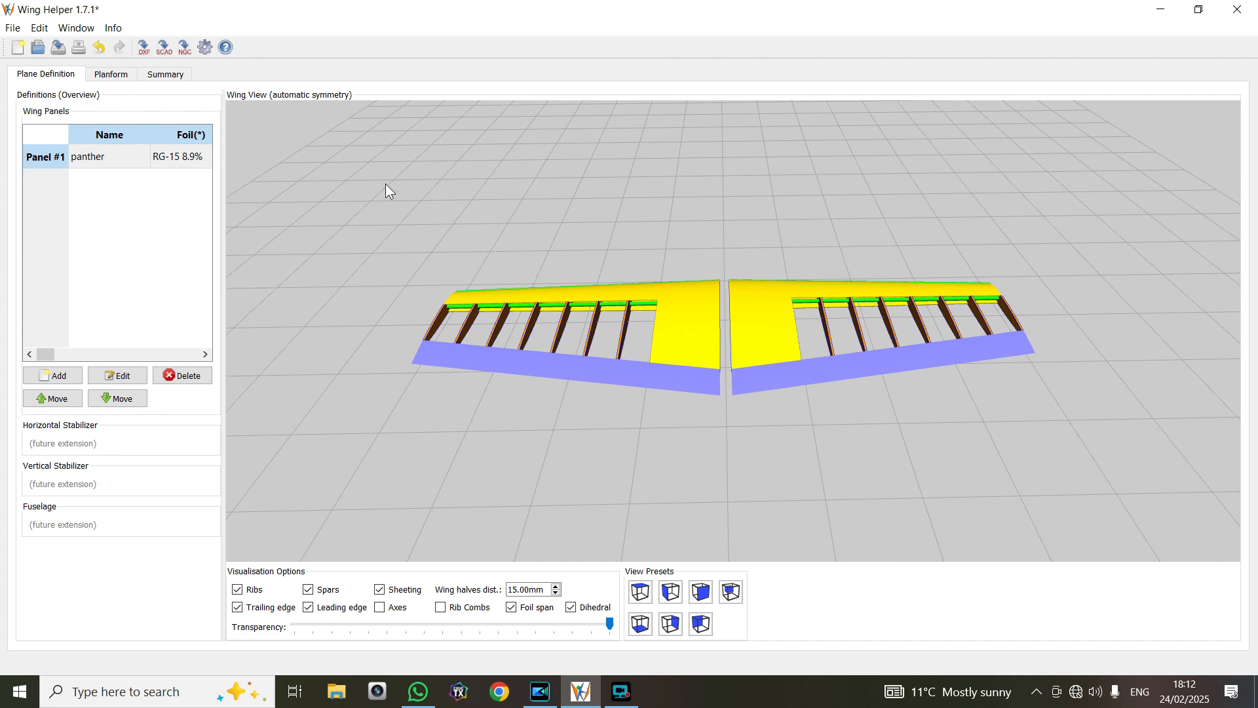
left_click_drag(640, 164, 636, 245)
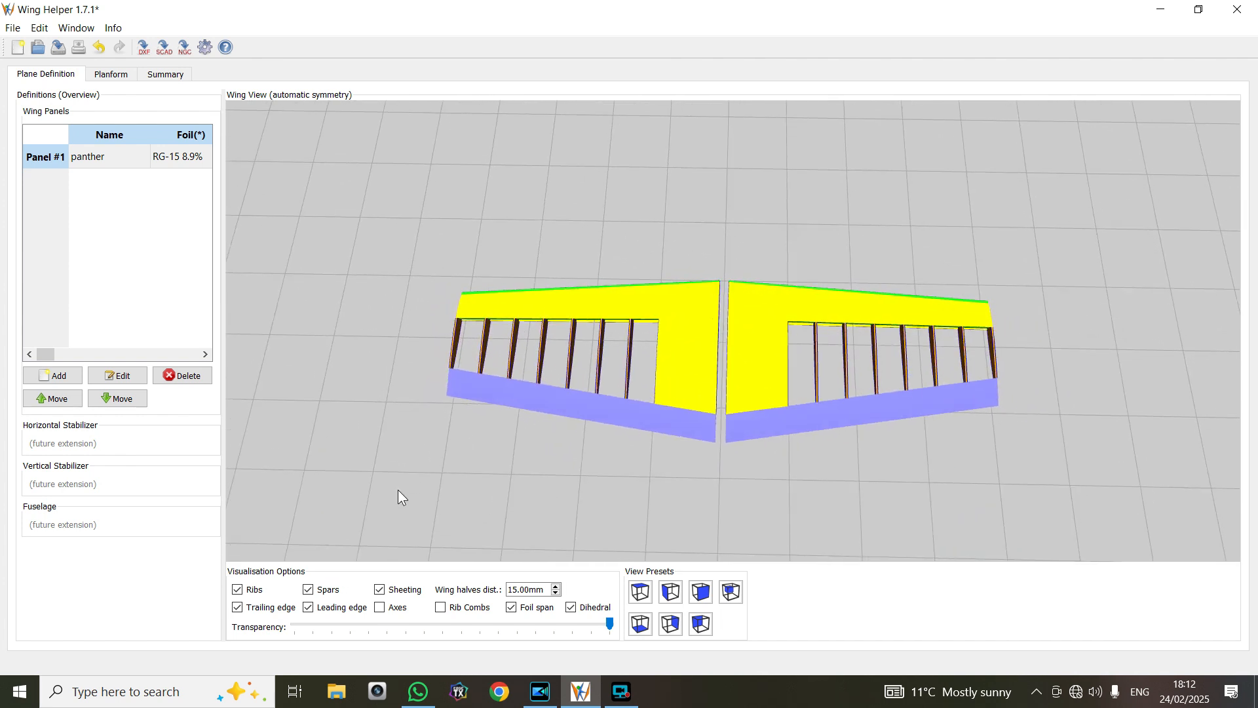
left_click(381, 591)
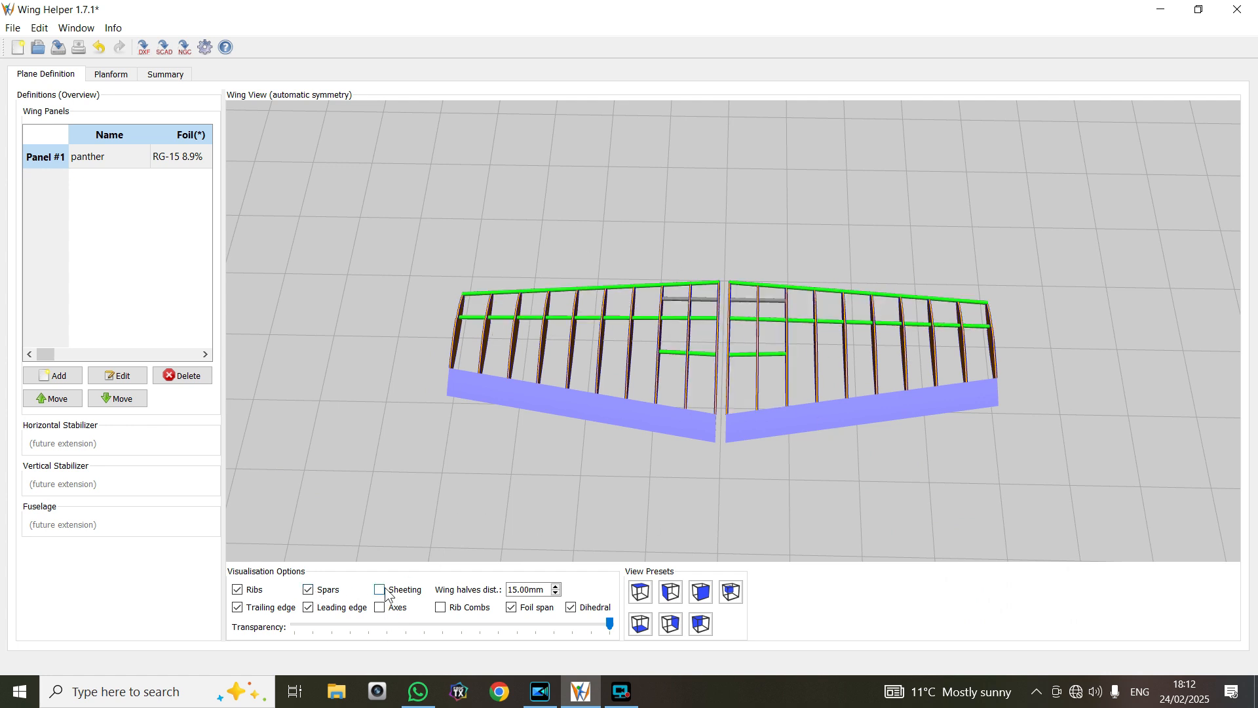
left_click(238, 590)
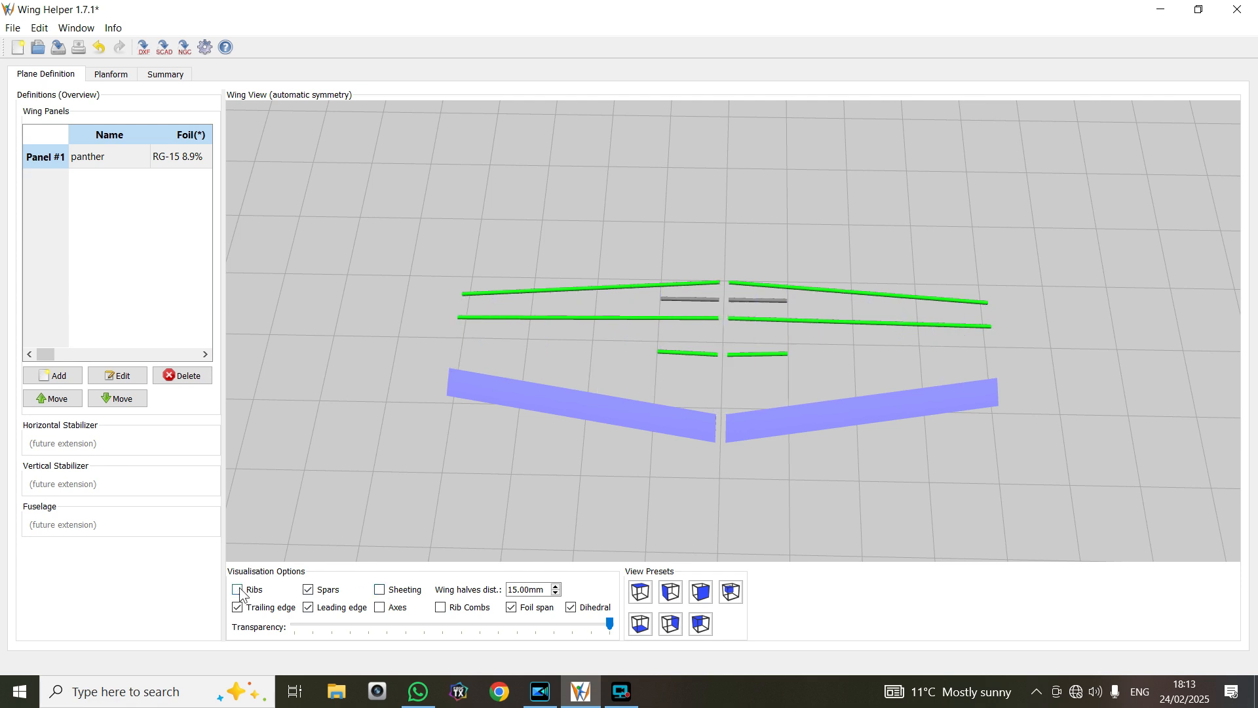
left_click(238, 589)
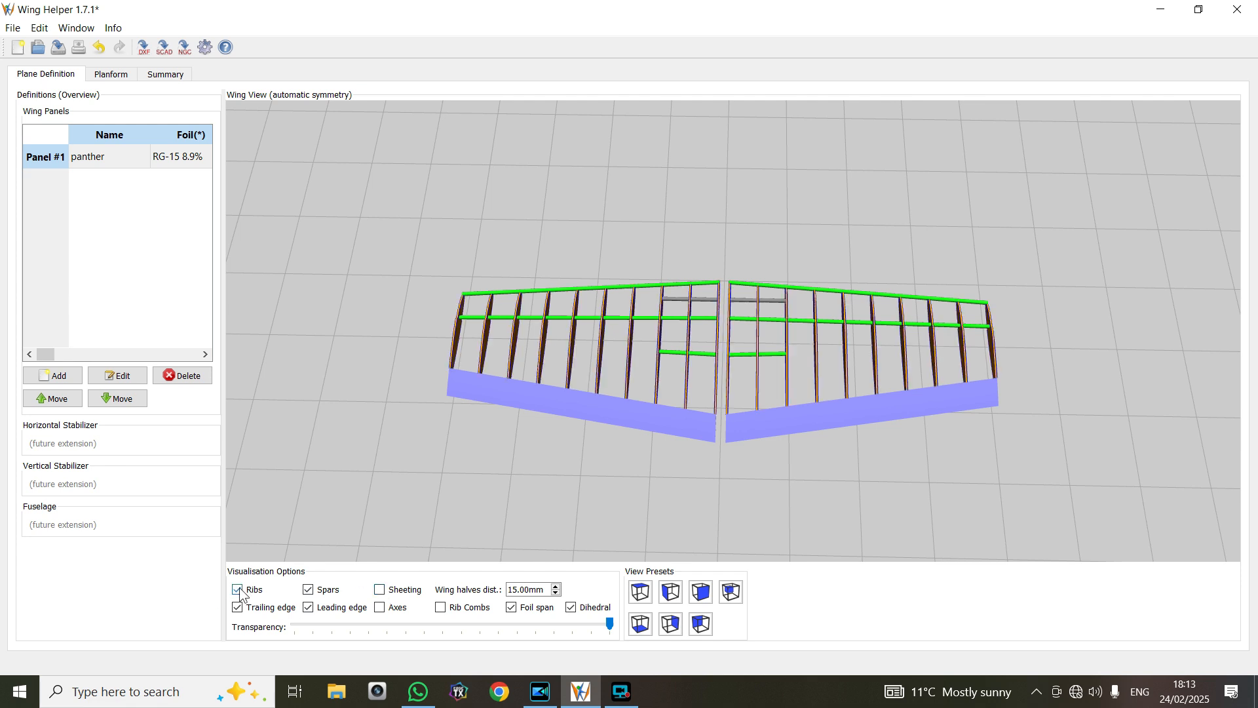
left_click(380, 594)
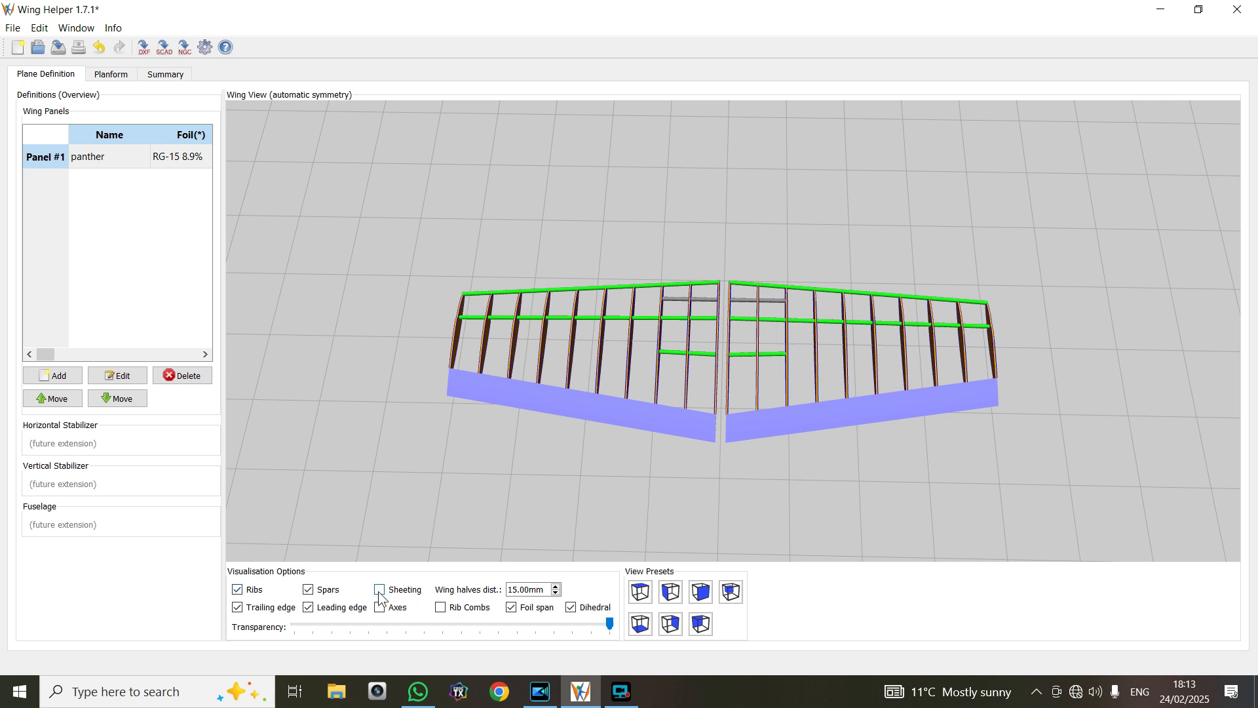